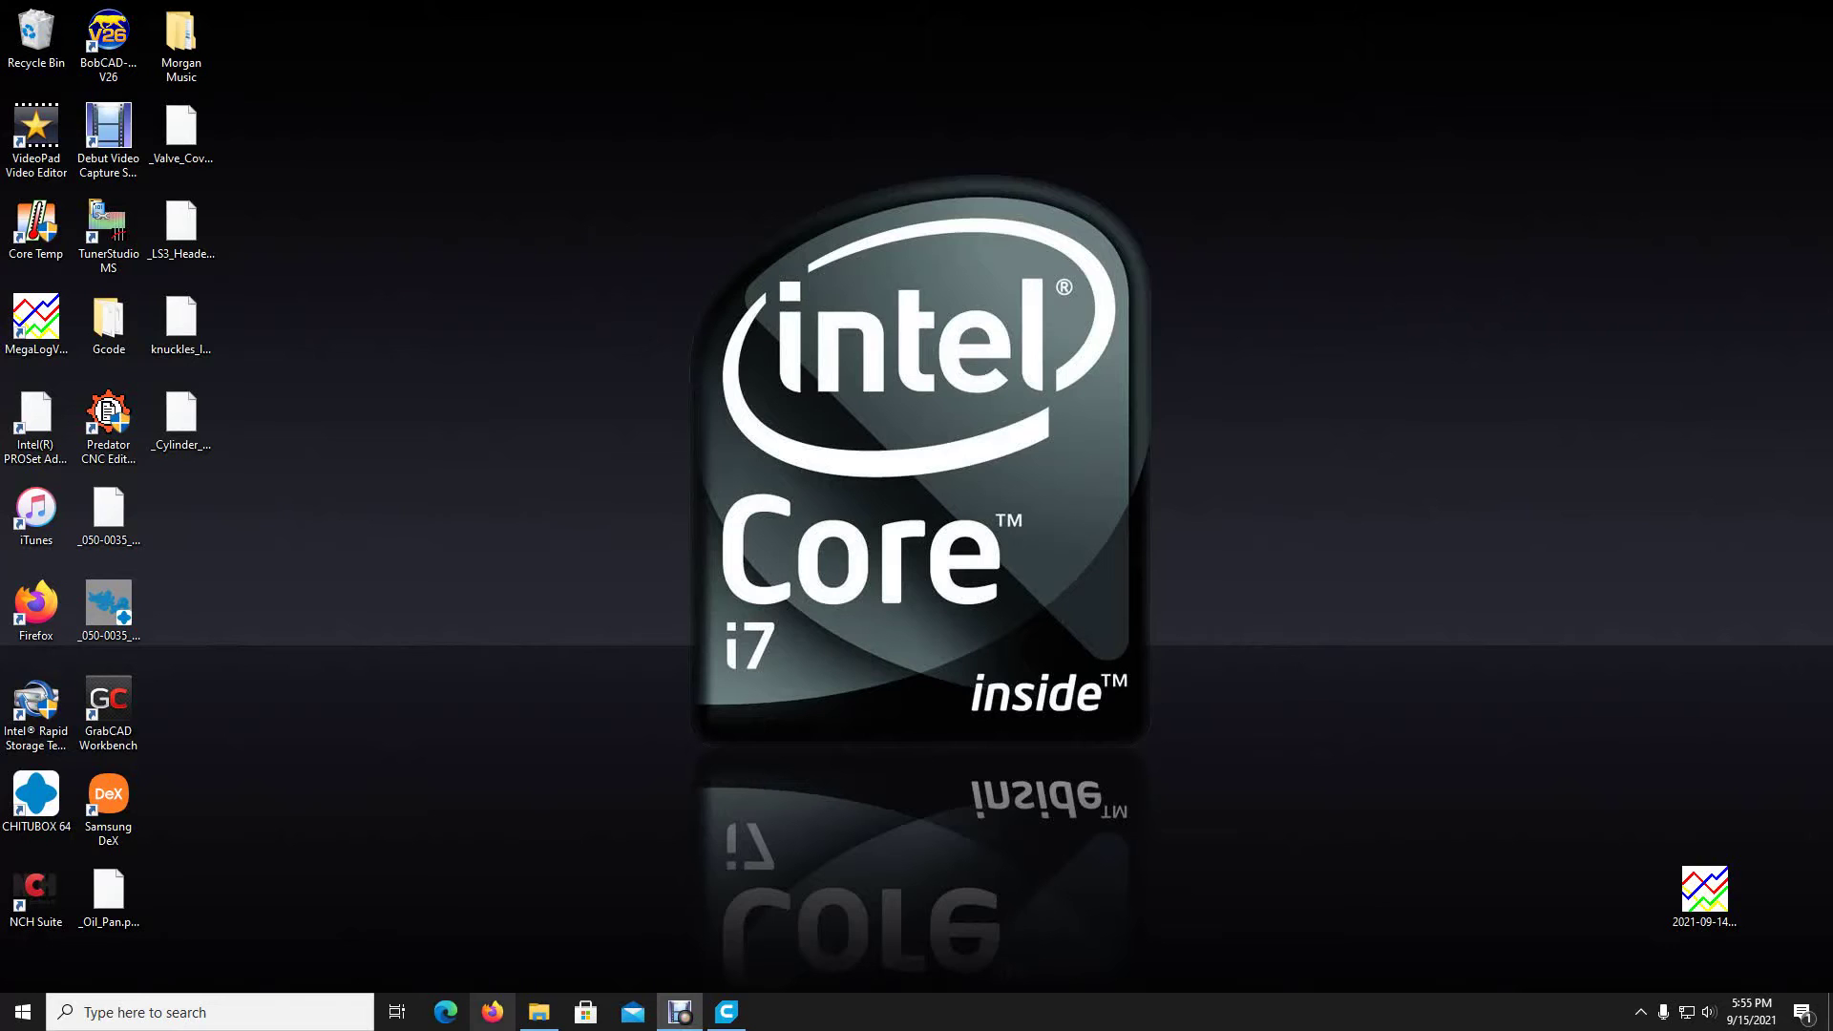
Step: Search Google in Firefox for 'losi micro t model', refining an initial 'losi micro t' query
left_click(492, 1011)
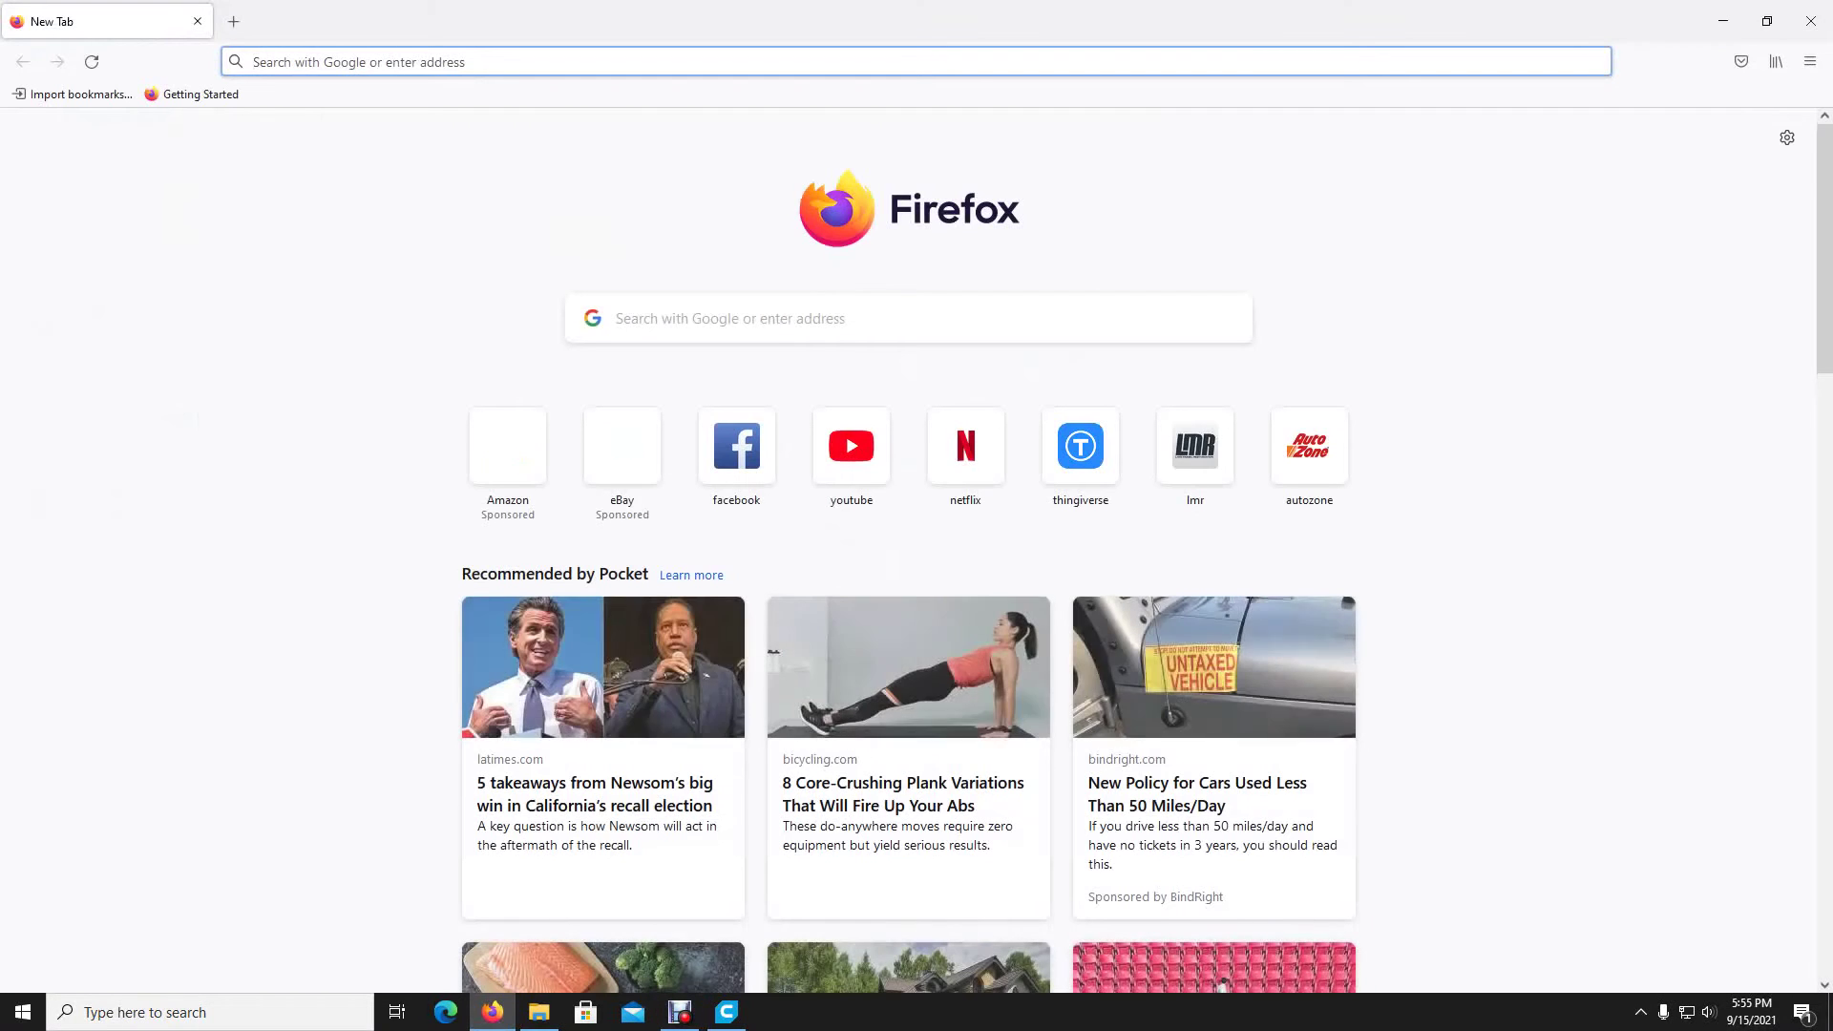
key("Down")
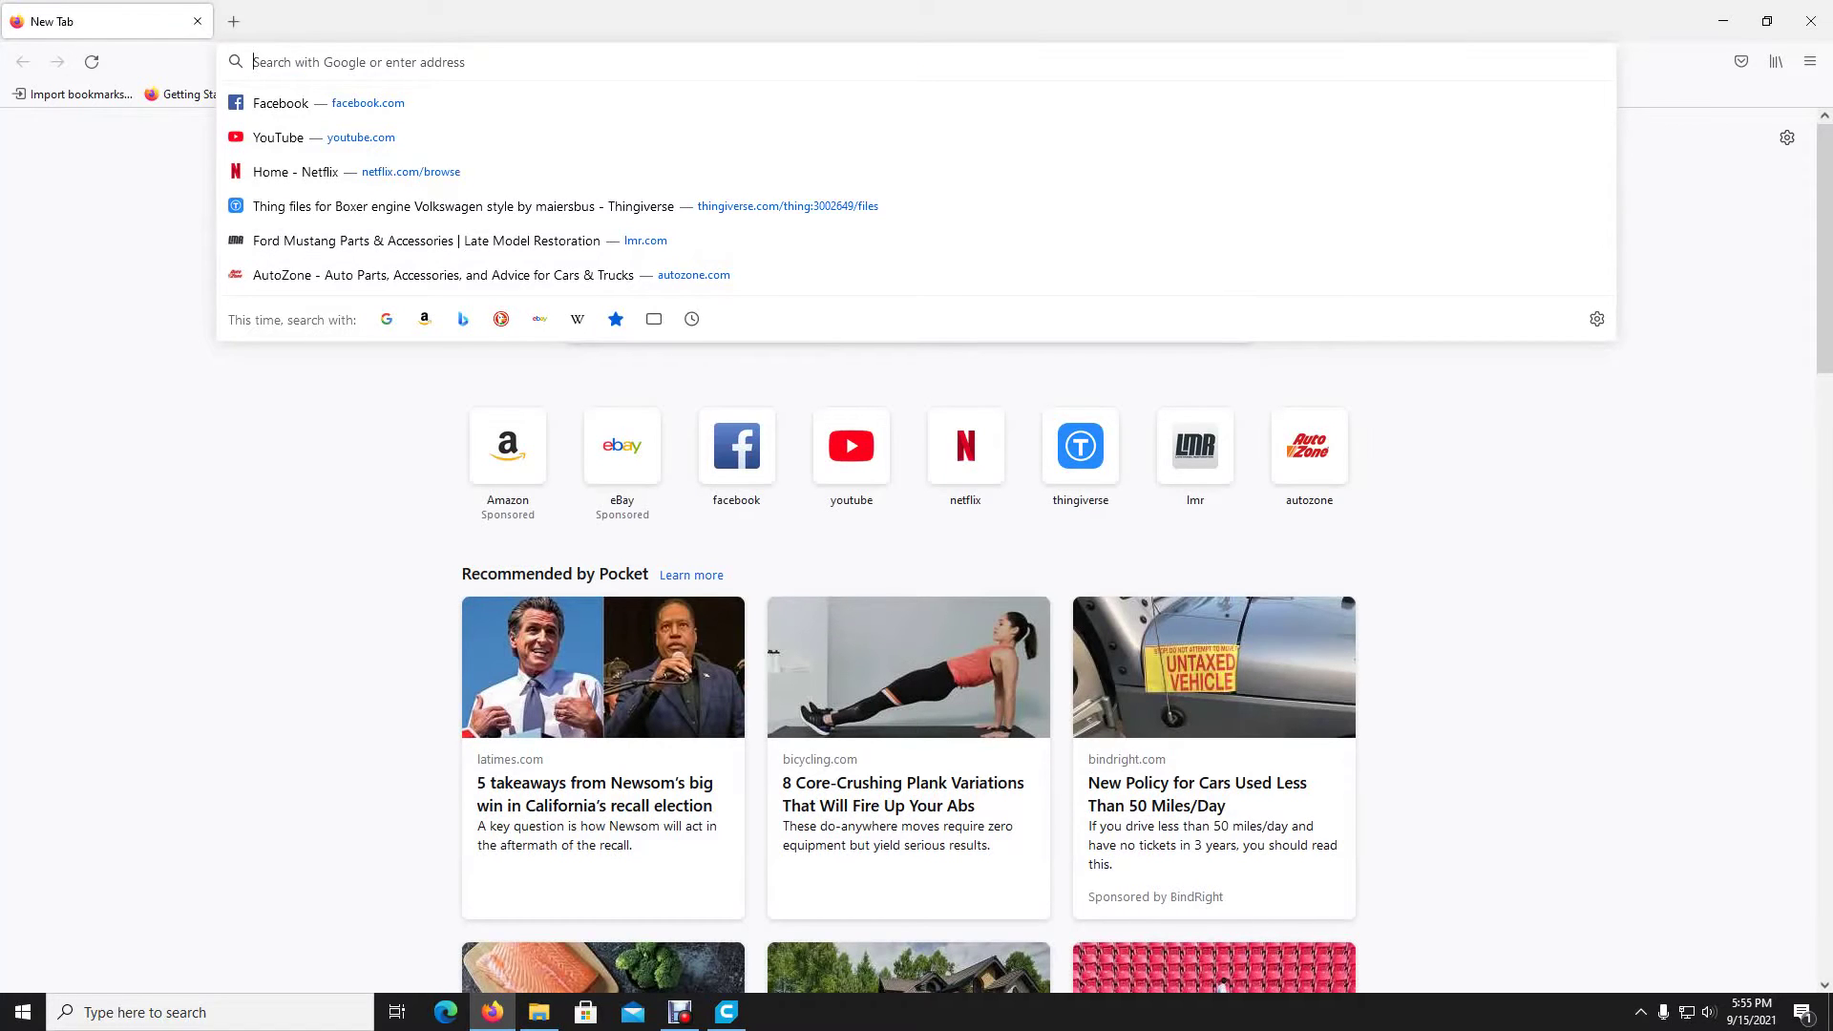
type("losi")
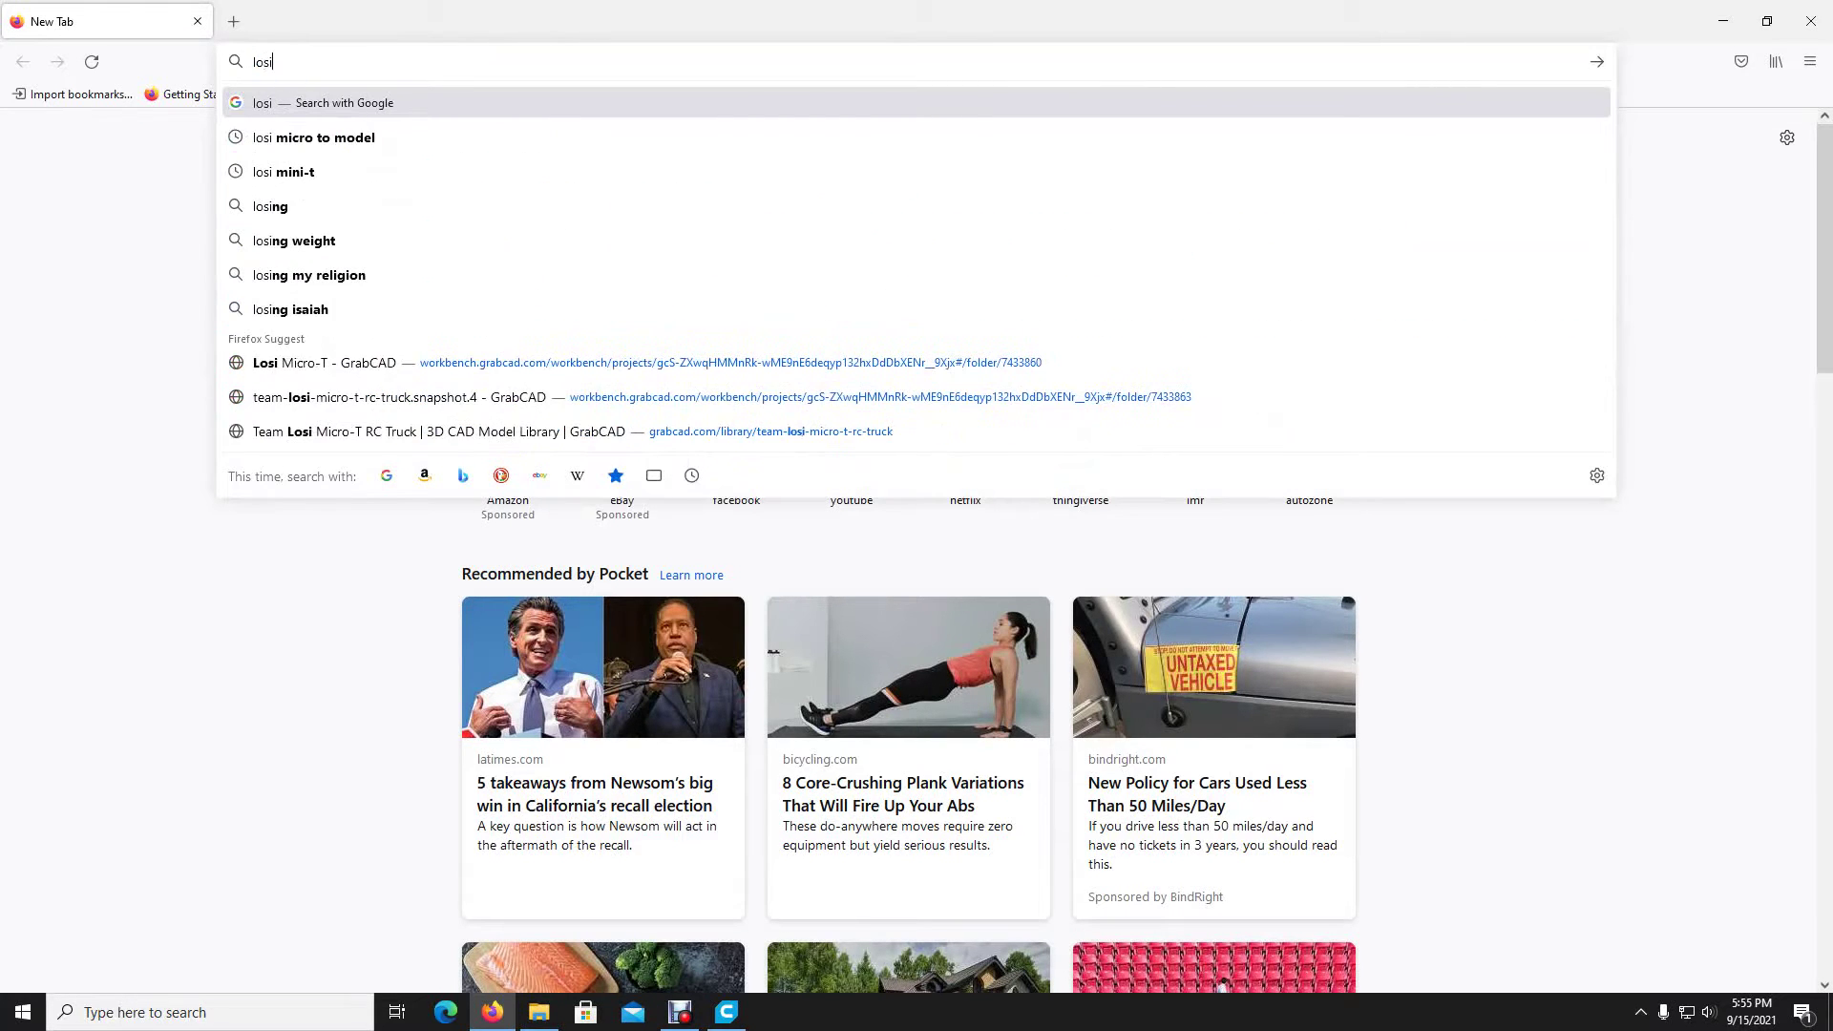
type(" micro t")
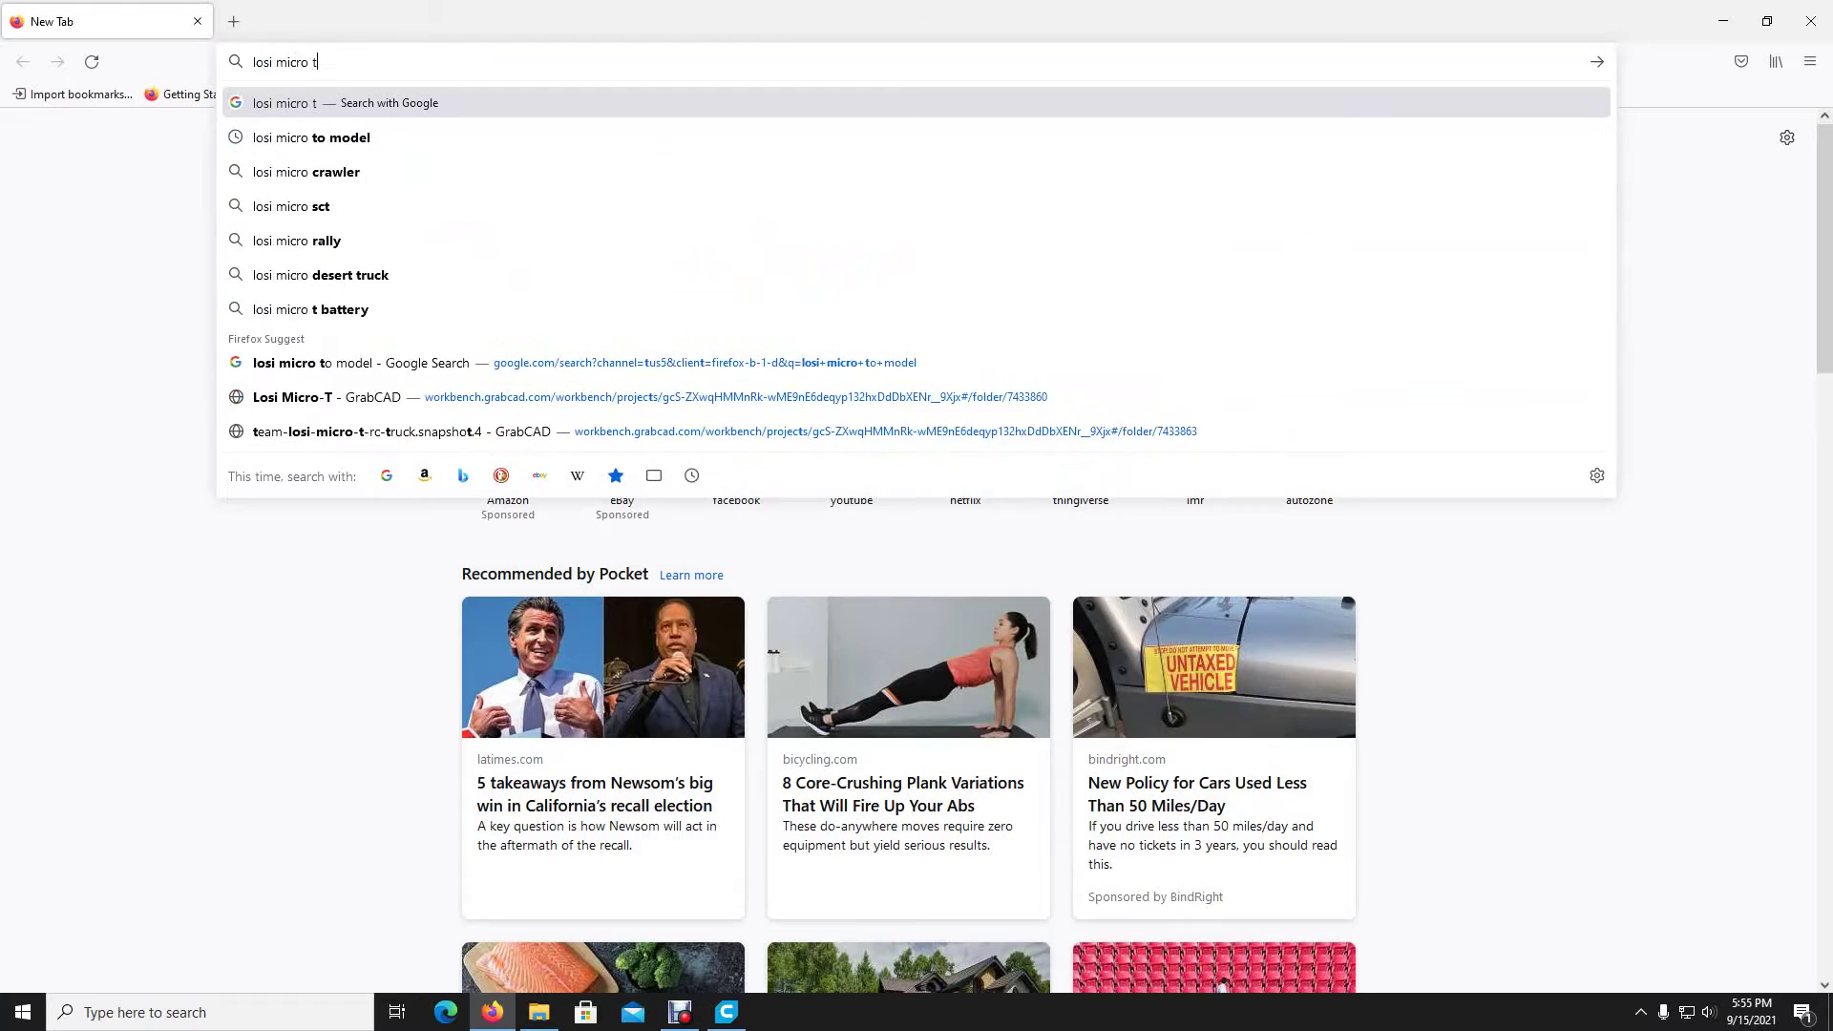
key("Return")
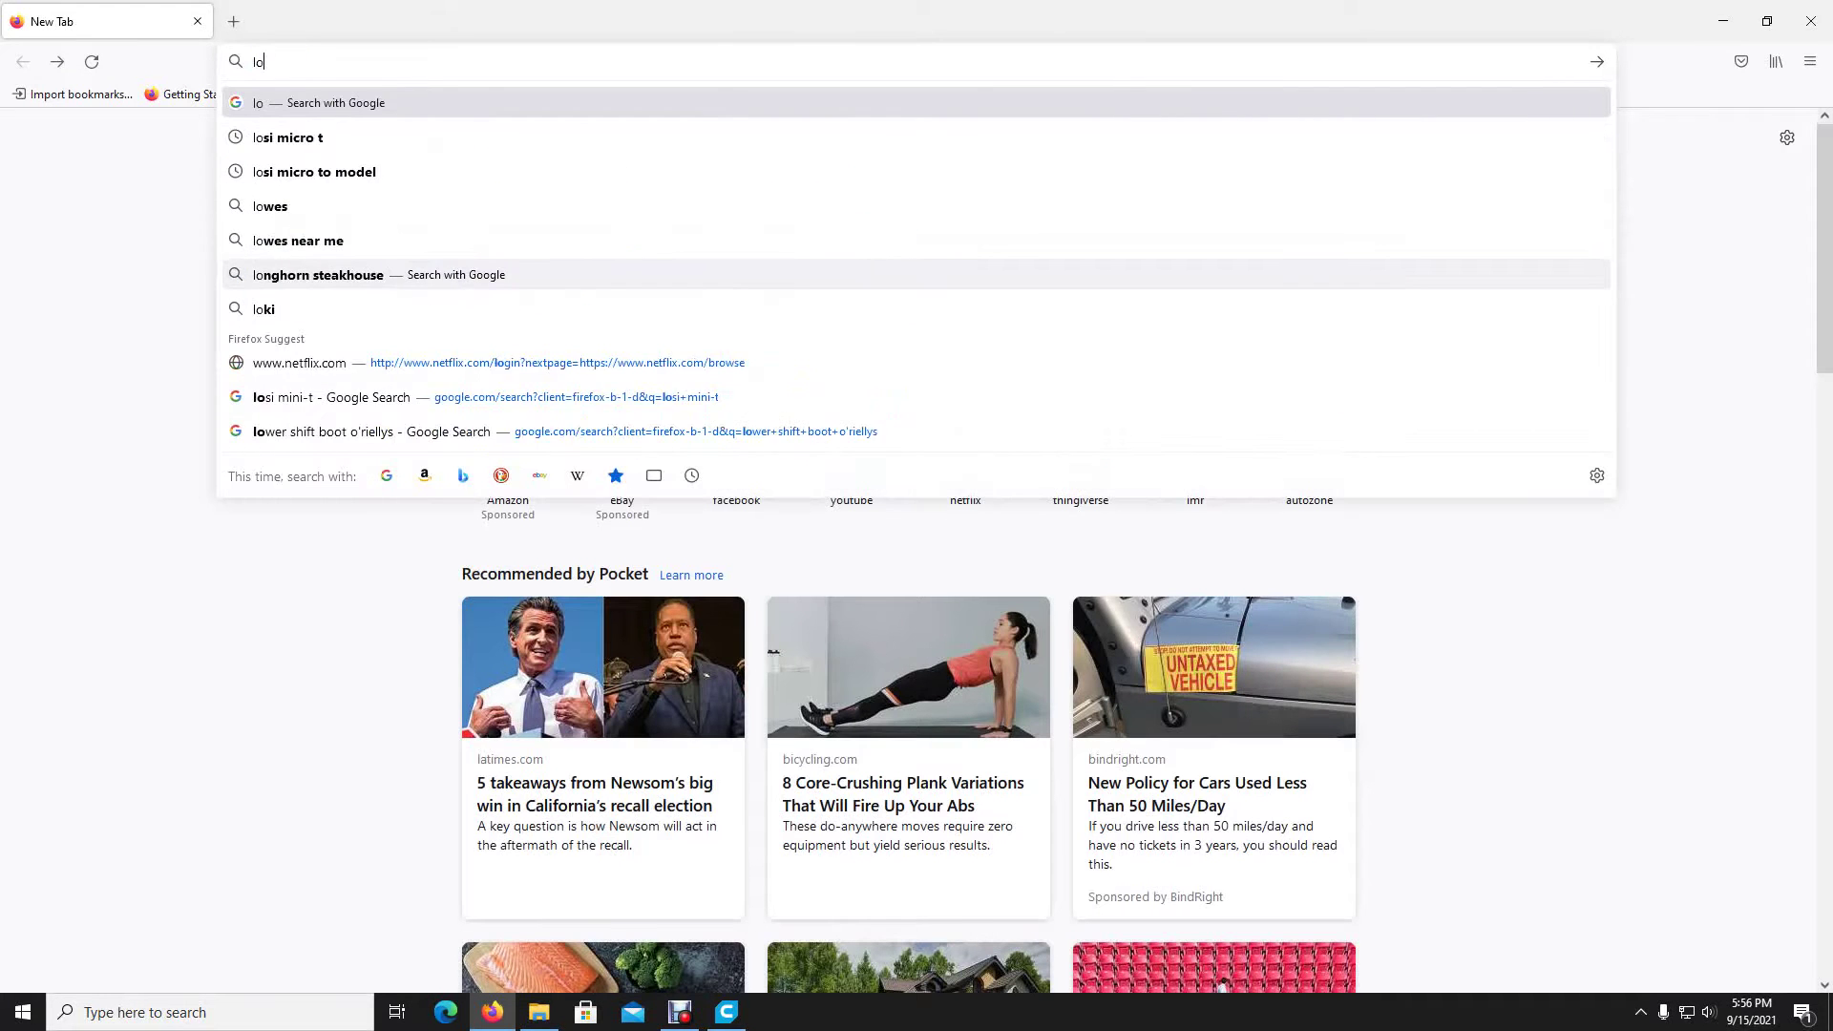
type("si micro t")
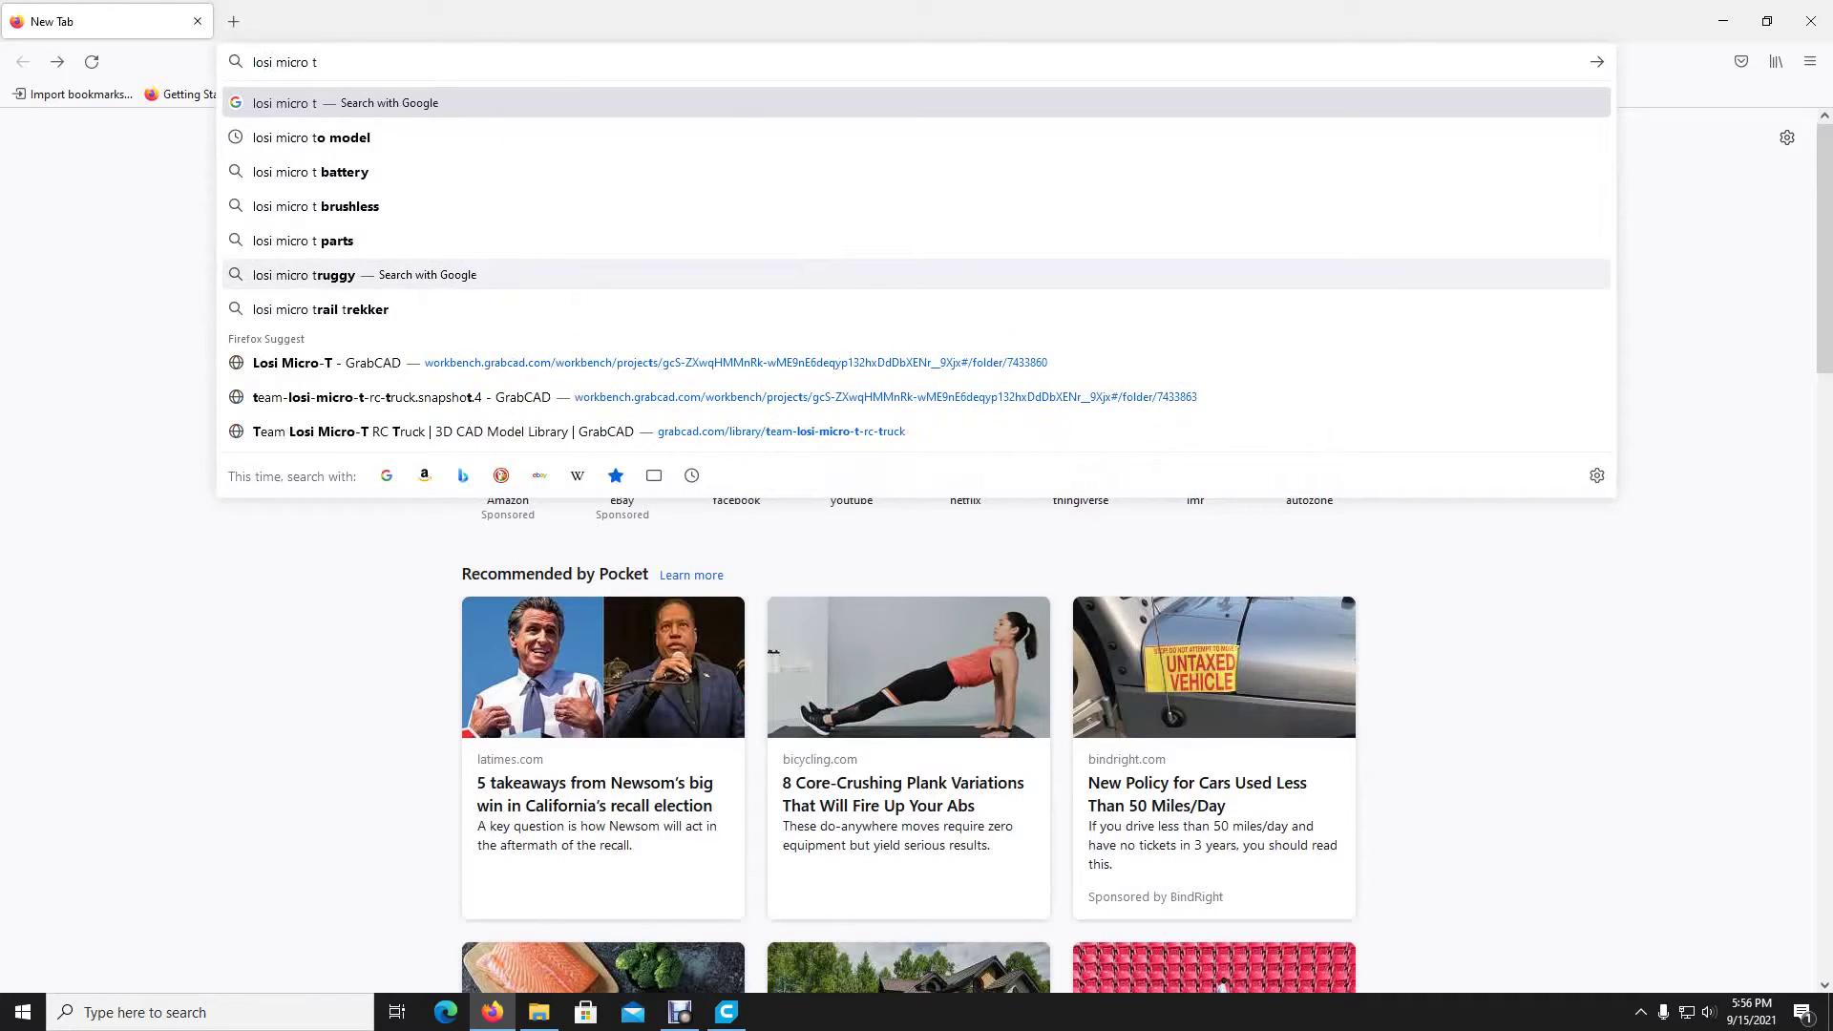
type(" model")
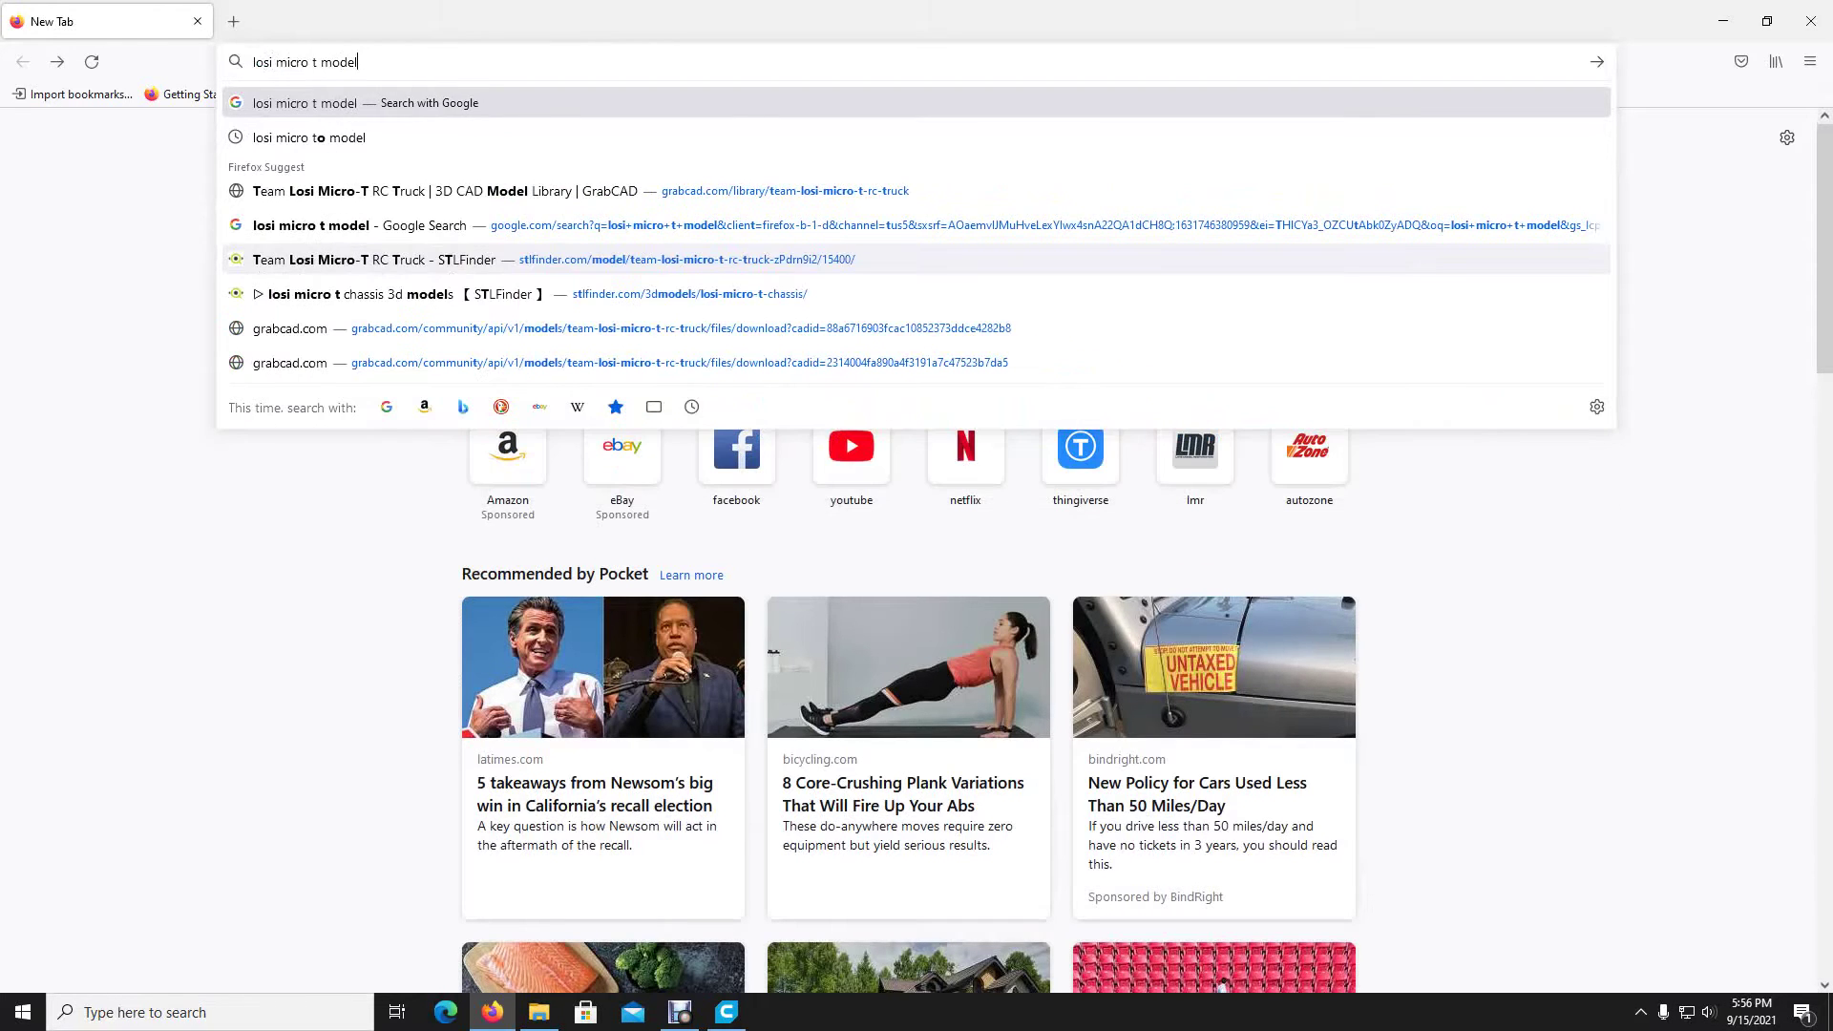
key("Return")
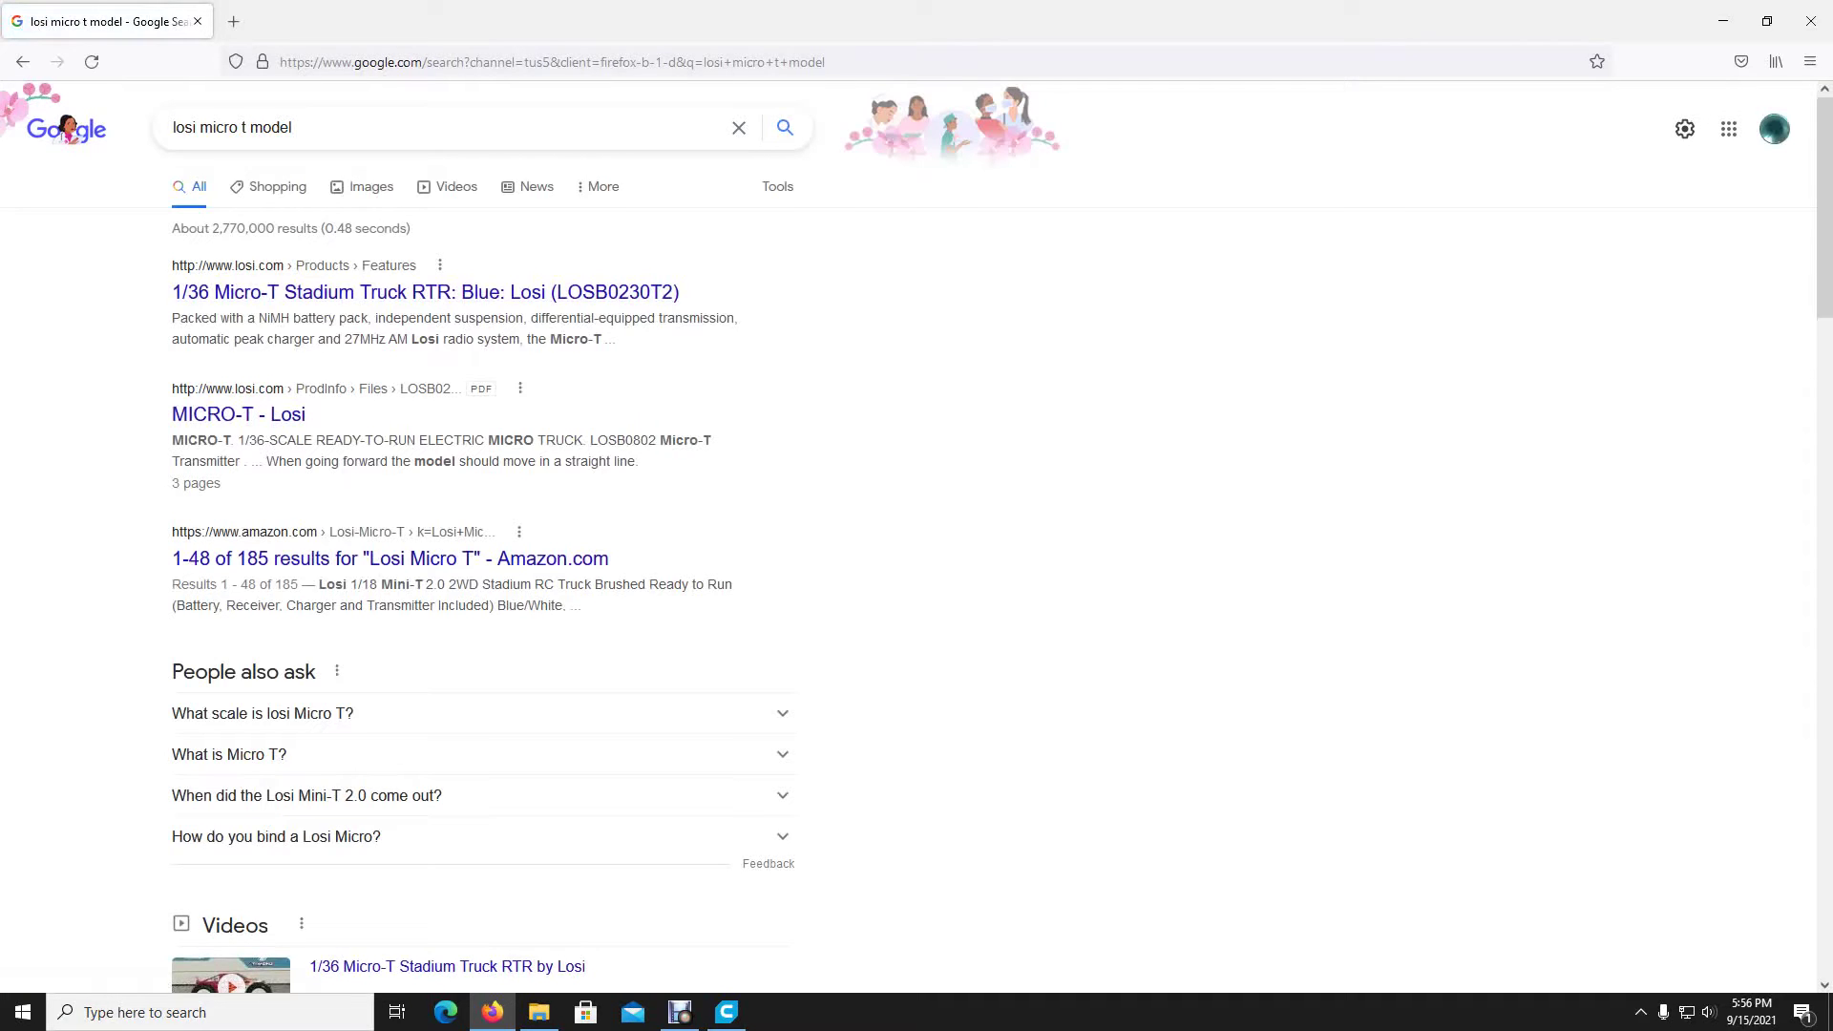
Step: Scroll down the Google results to the GrabCAD 'Team Losi Micro-T RC Truck' link
scroll(917, 536, "down", 1)
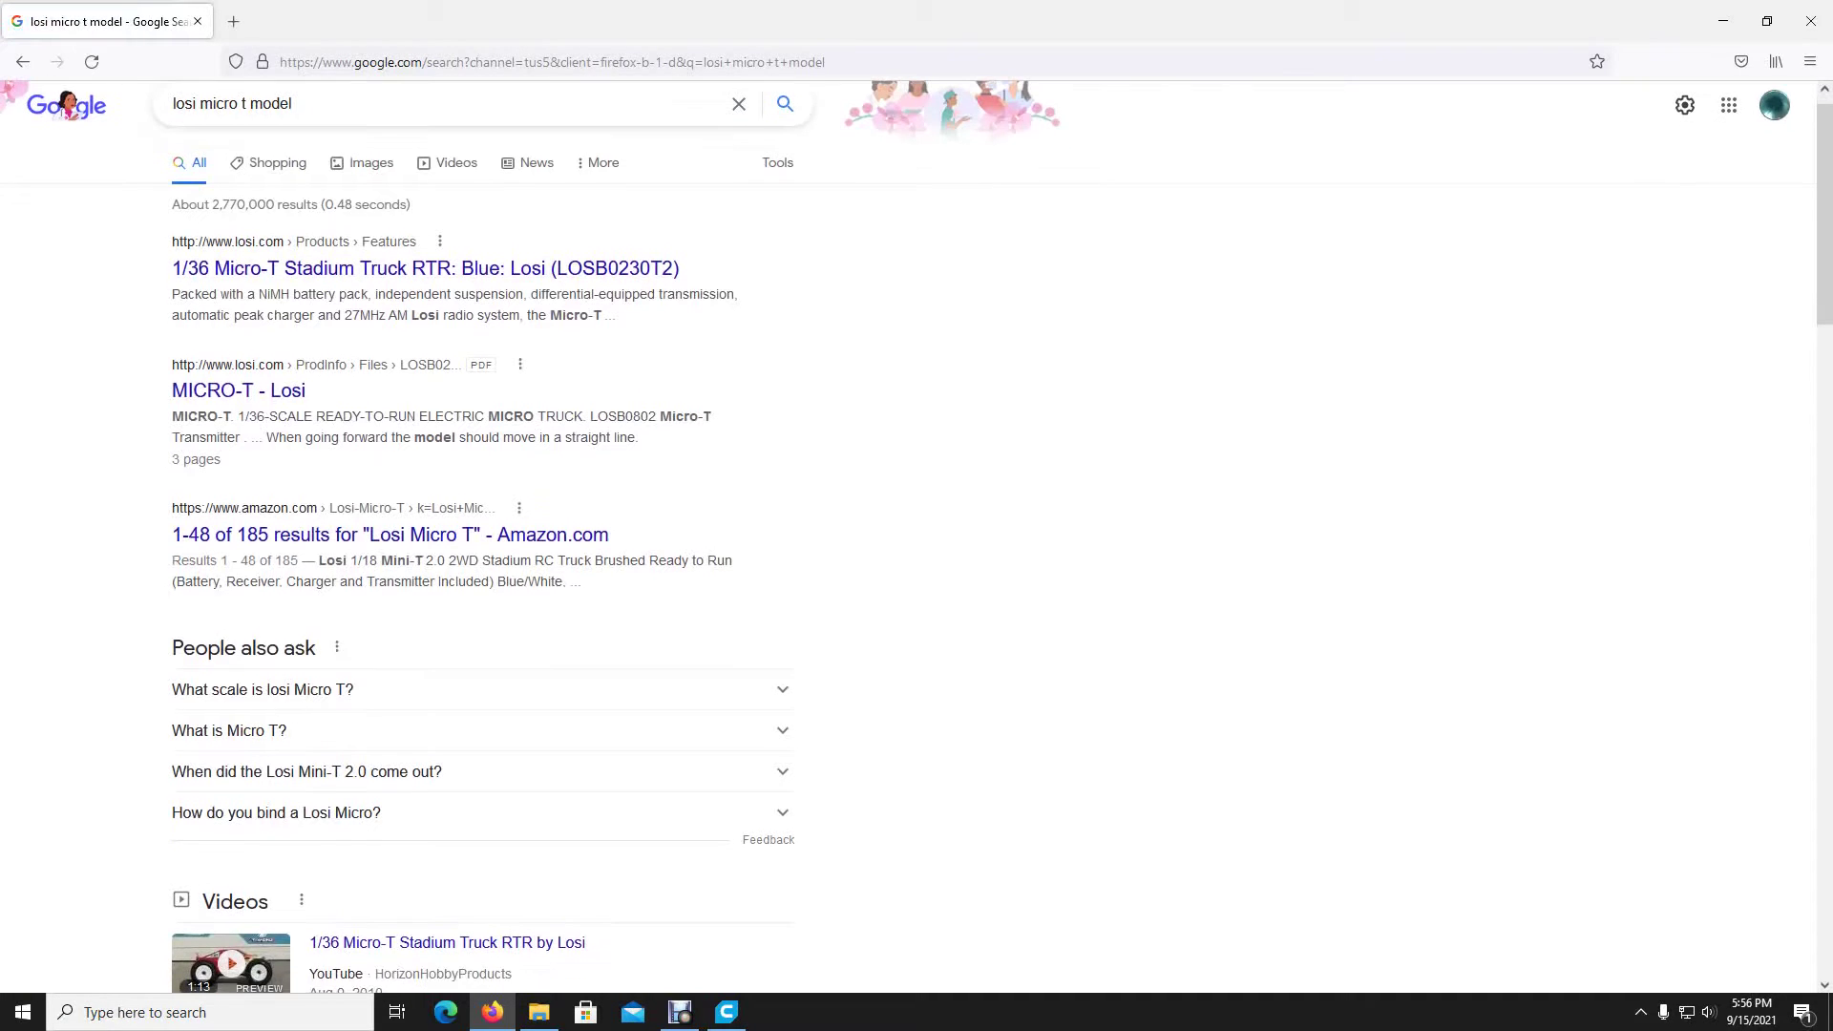
scroll(917, 537, "down", 2)
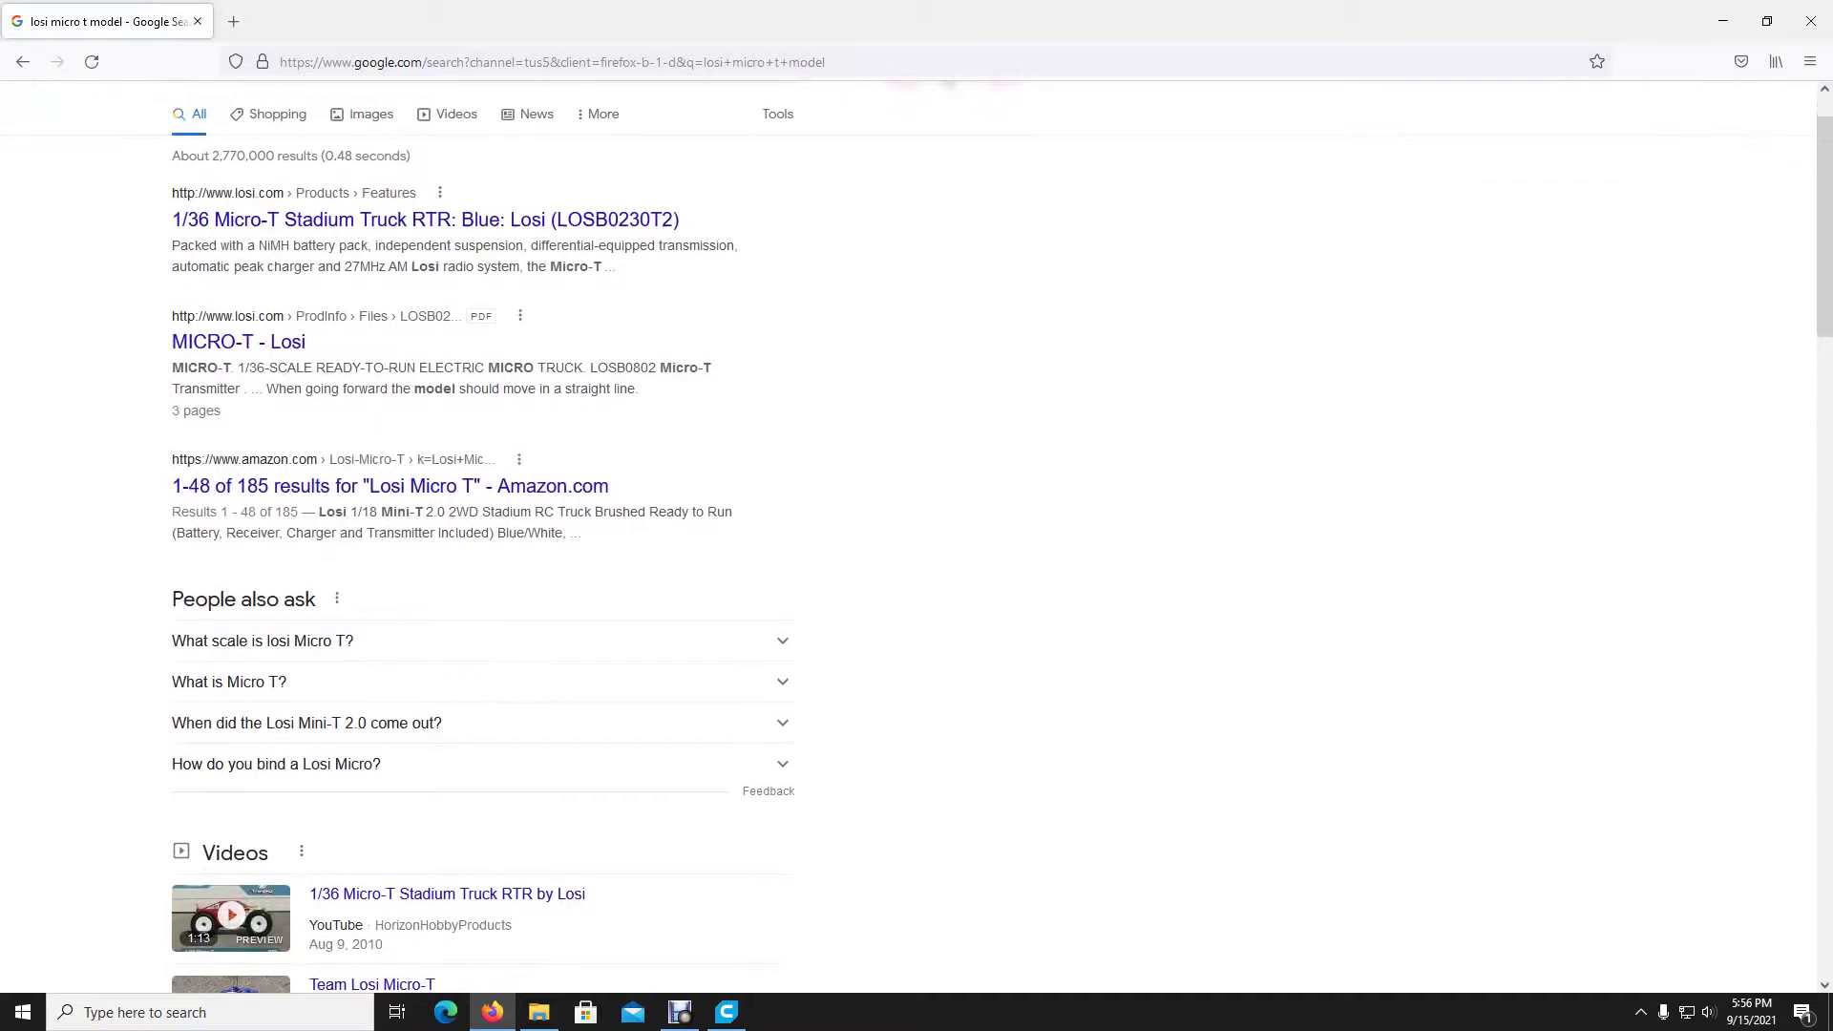
scroll(916, 536, "down", 10)
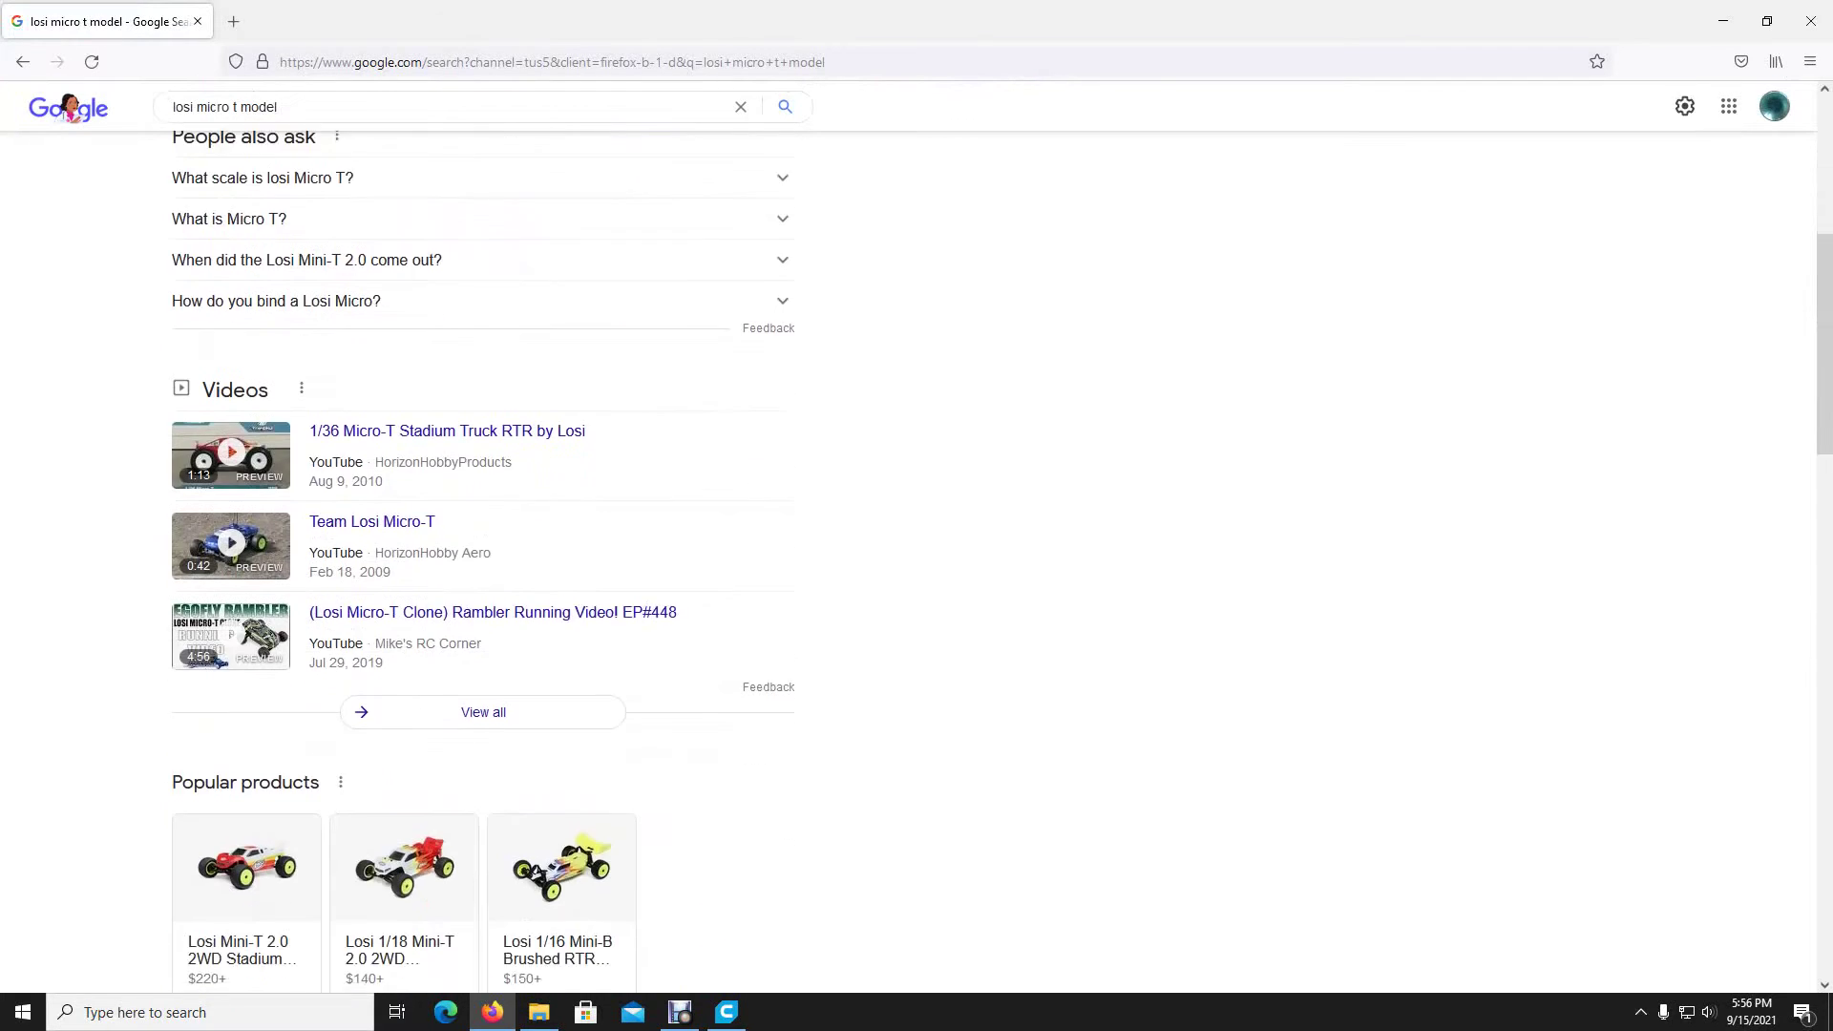
scroll(449, 603, "down", 2)
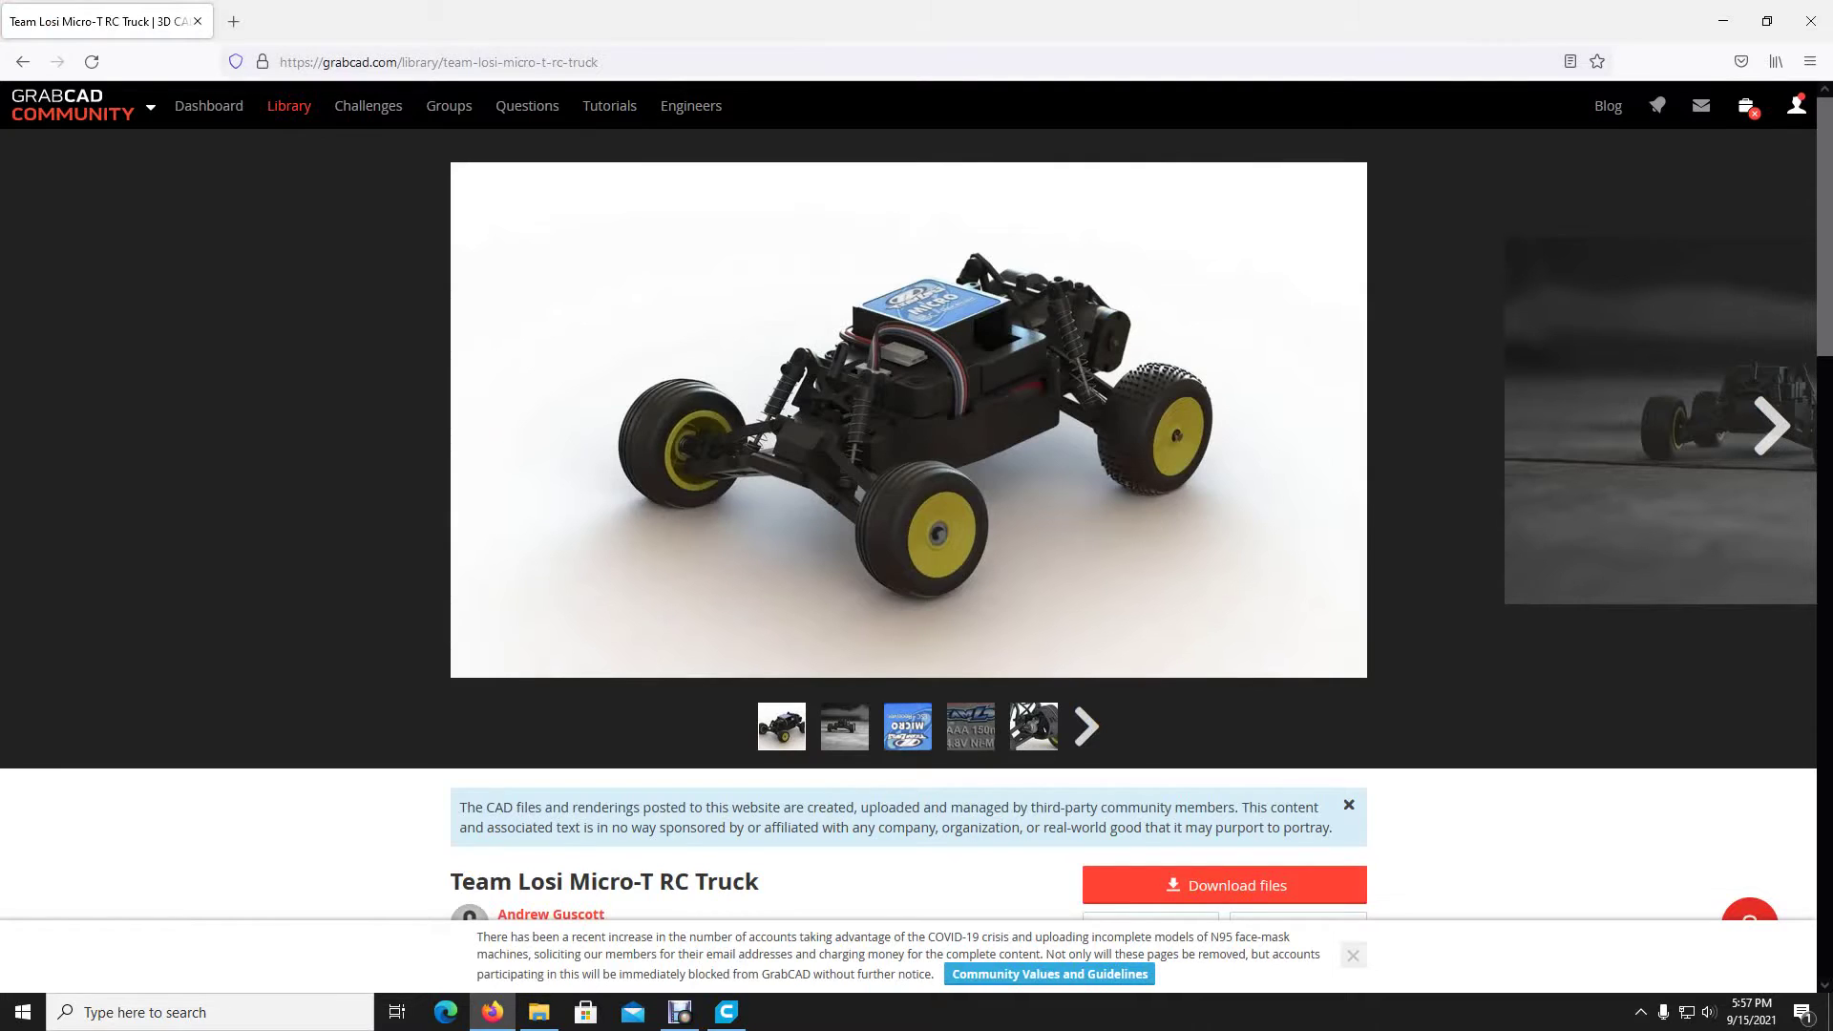
Step: Advance the gallery past the truck render and settle on the black bracket part preview
left_click(1086, 727)
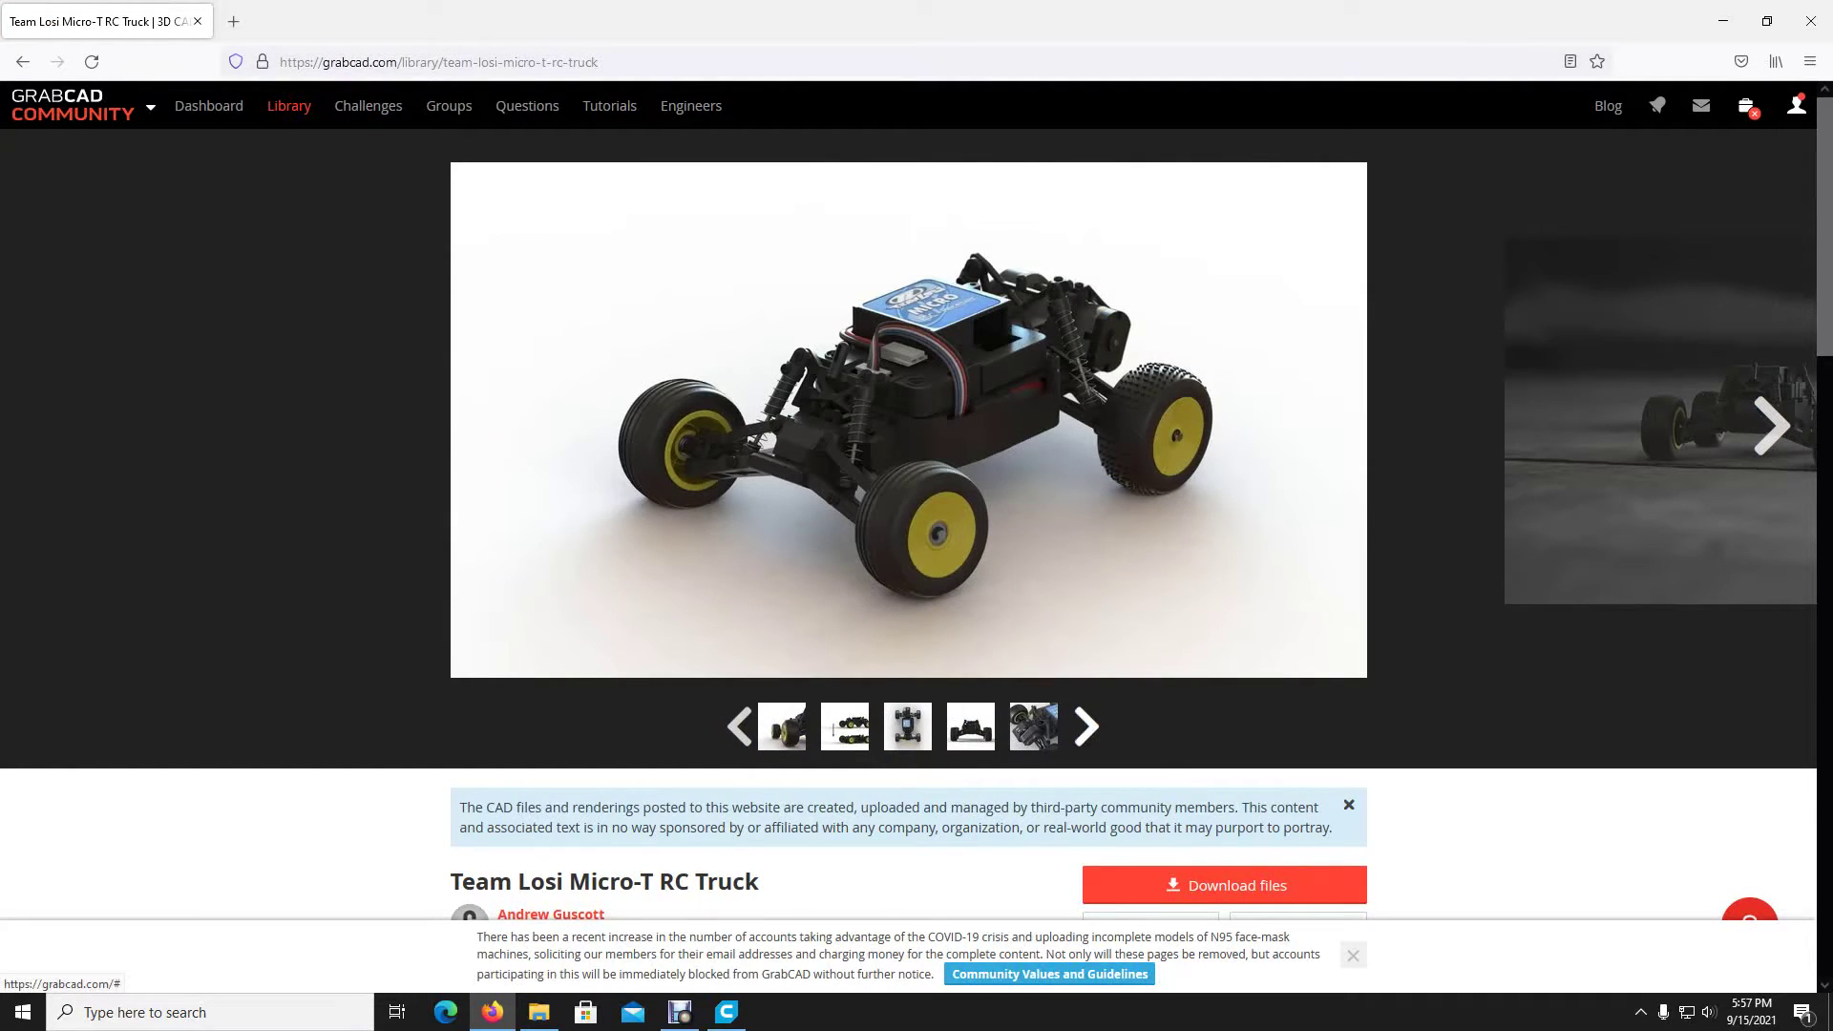
left_click(1087, 726)
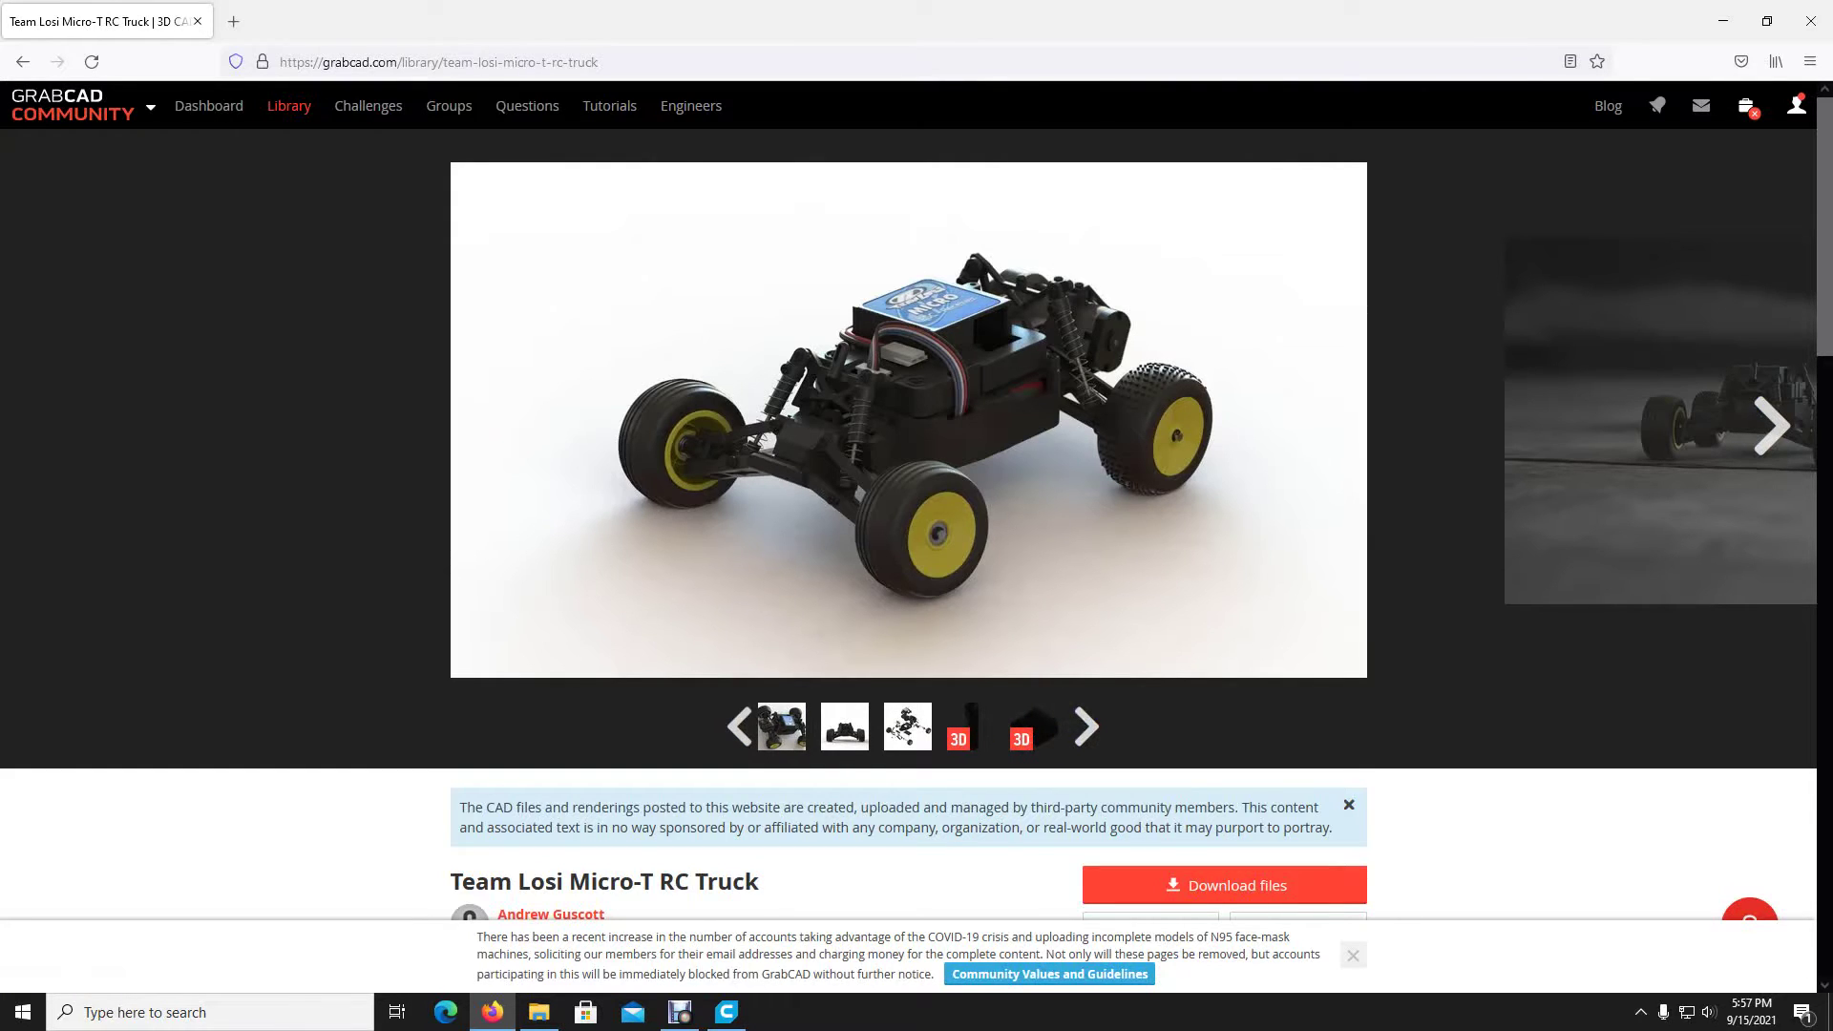
left_click(1087, 726)
left_click(1086, 726)
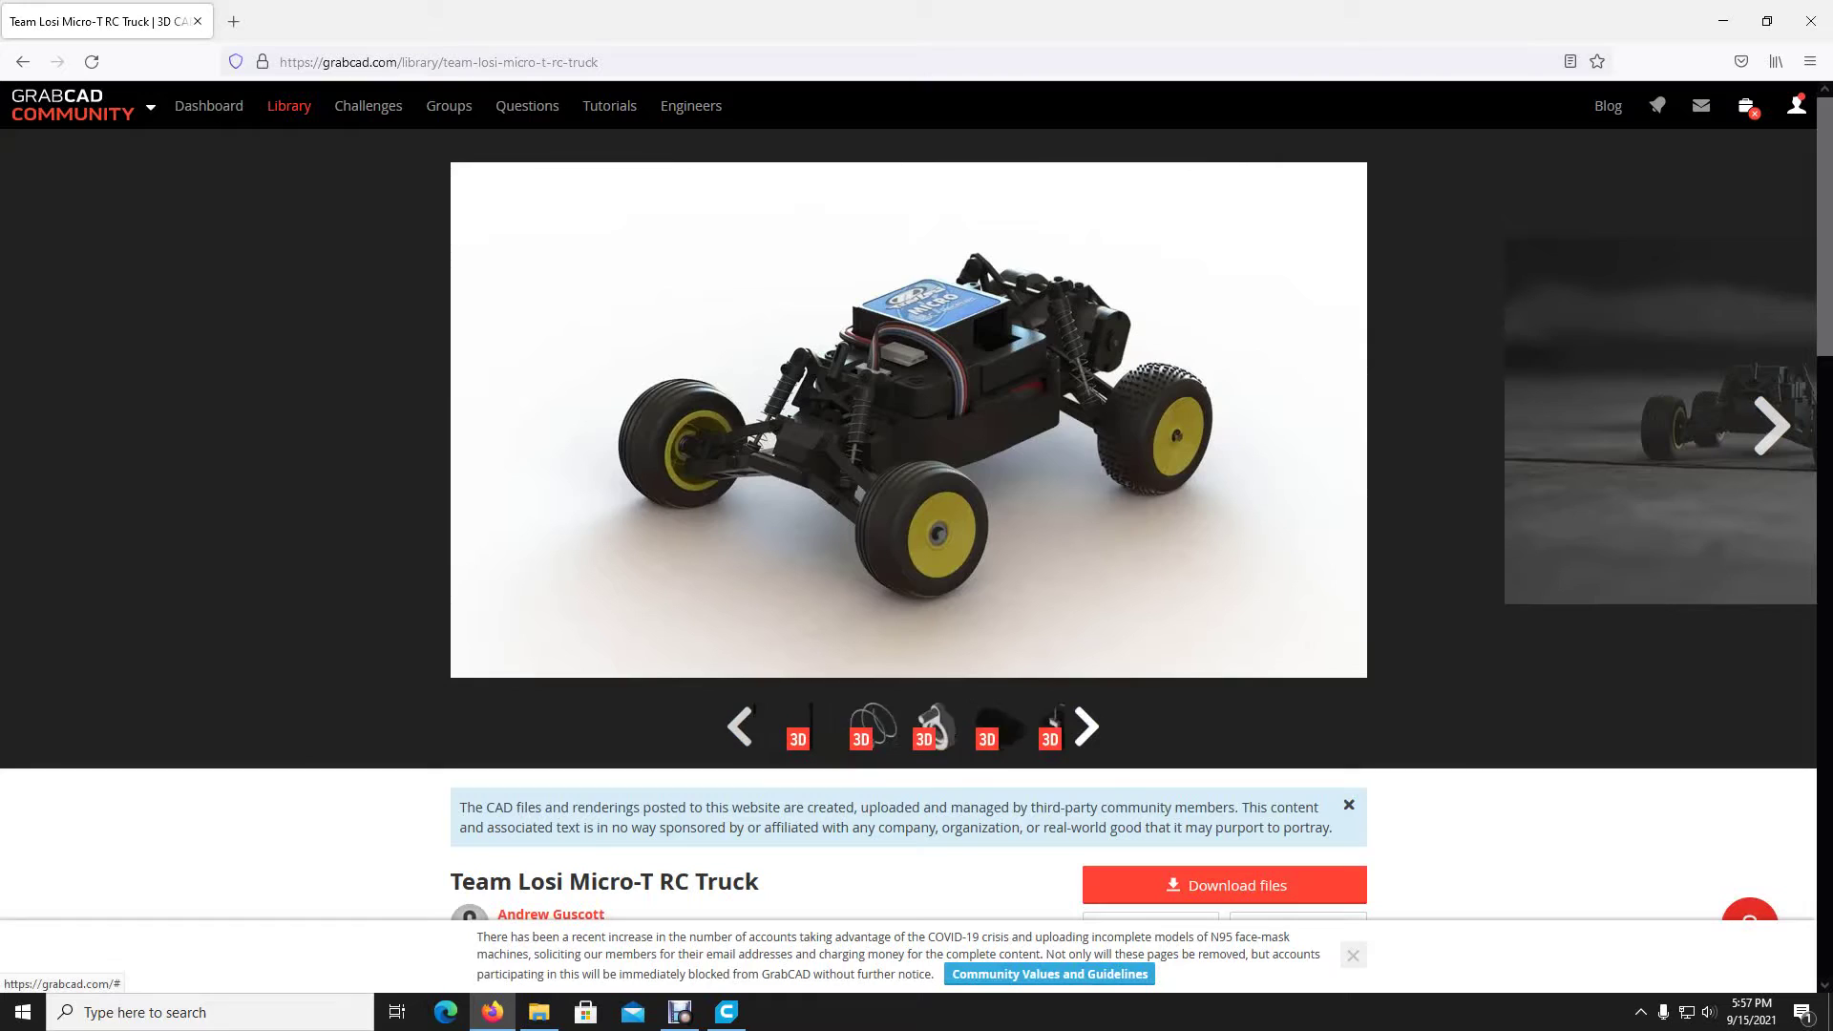
left_click(1086, 726)
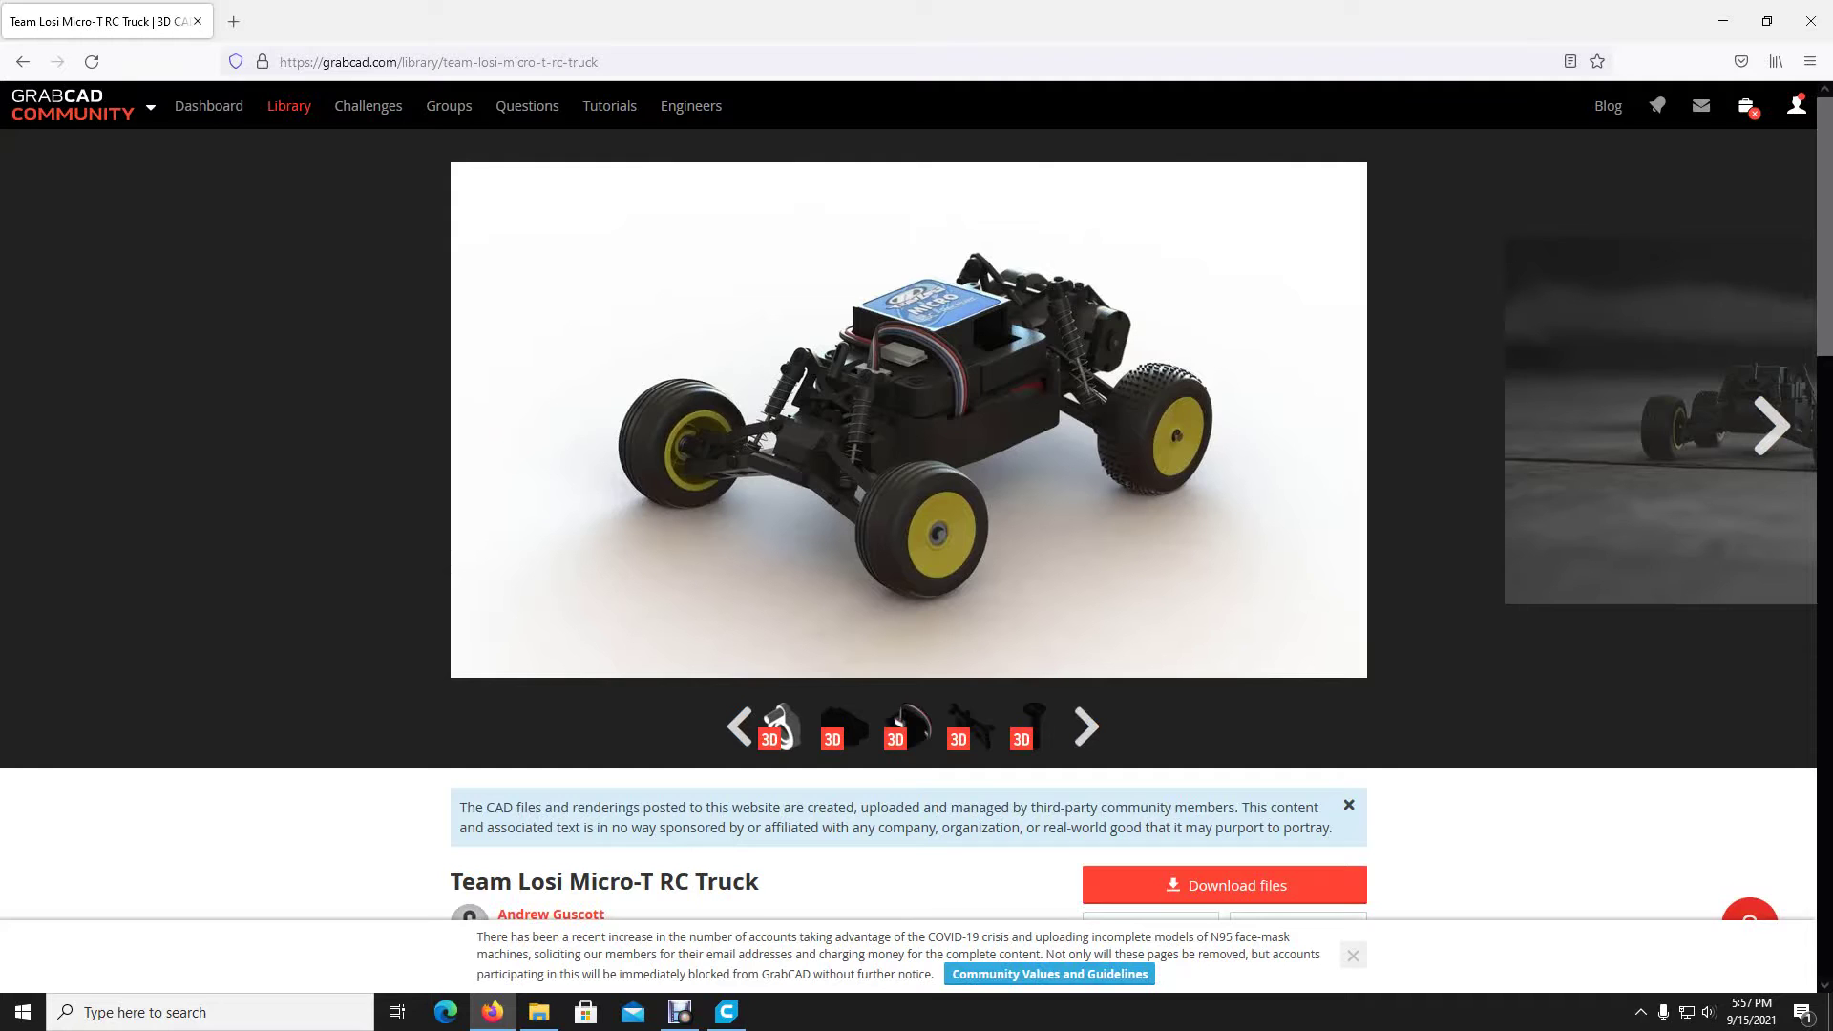
key("Right")
key("Right")
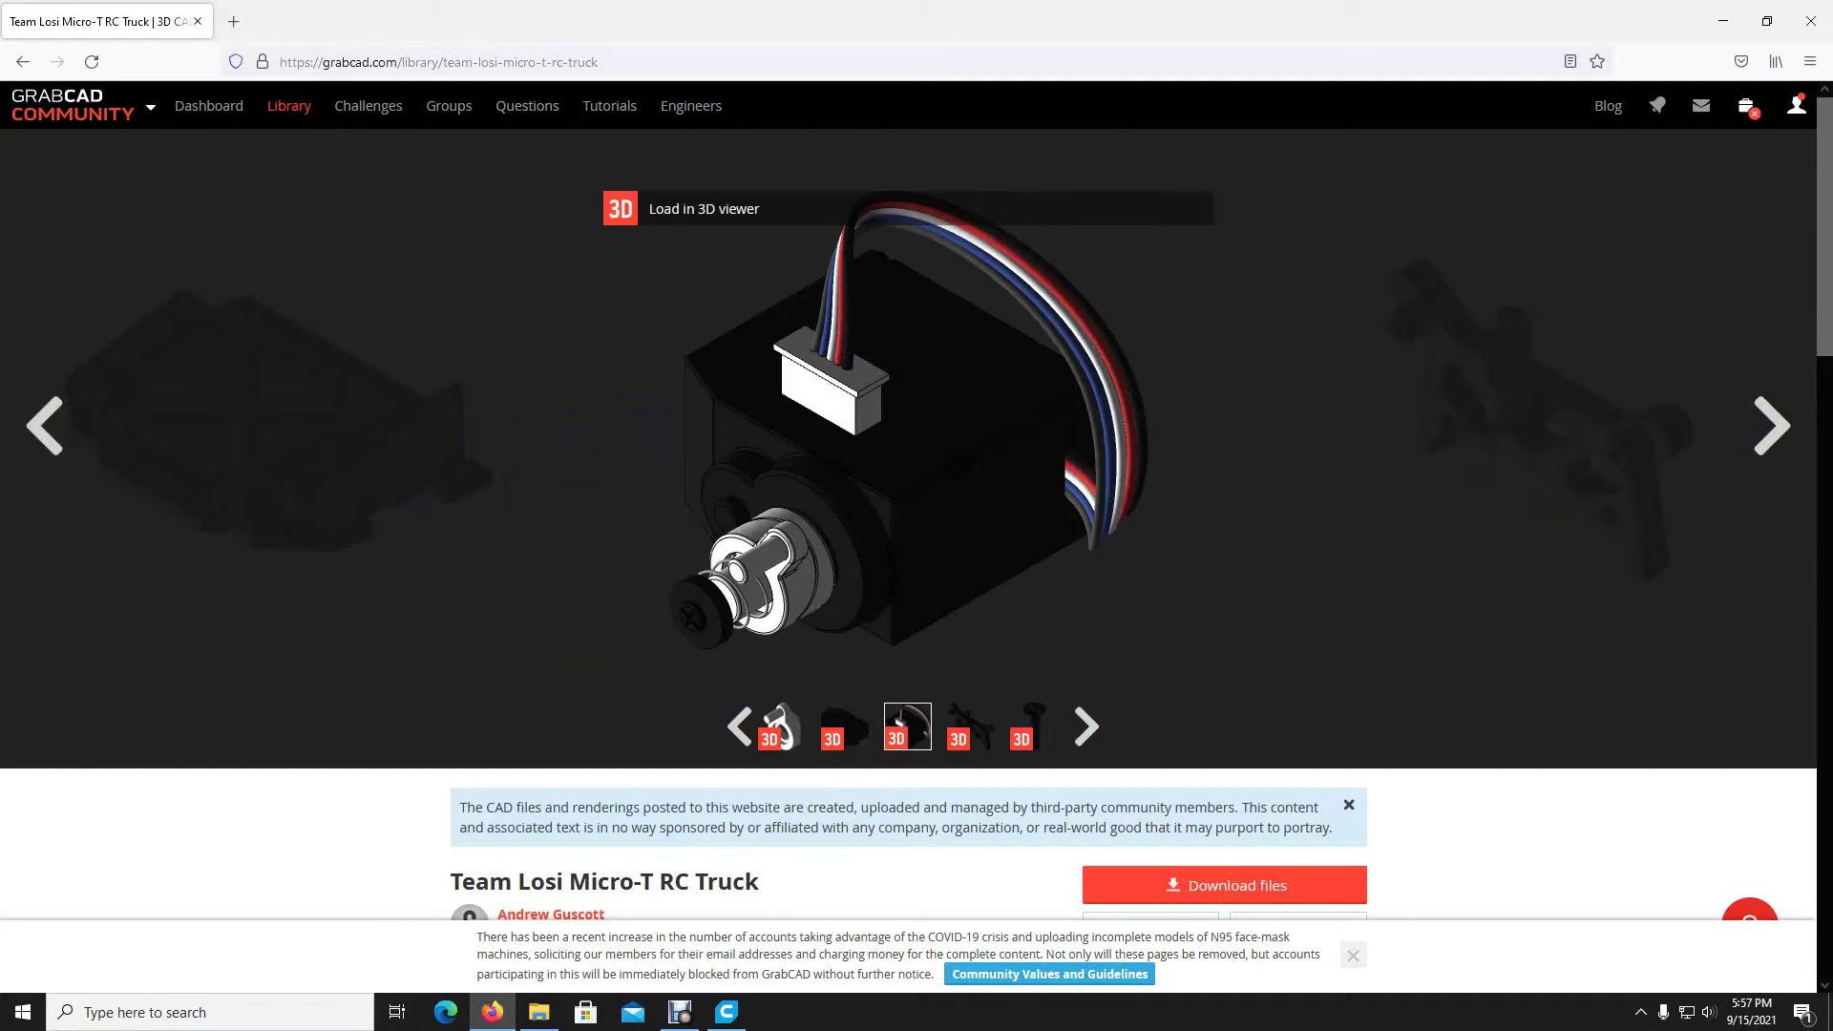
key("Right")
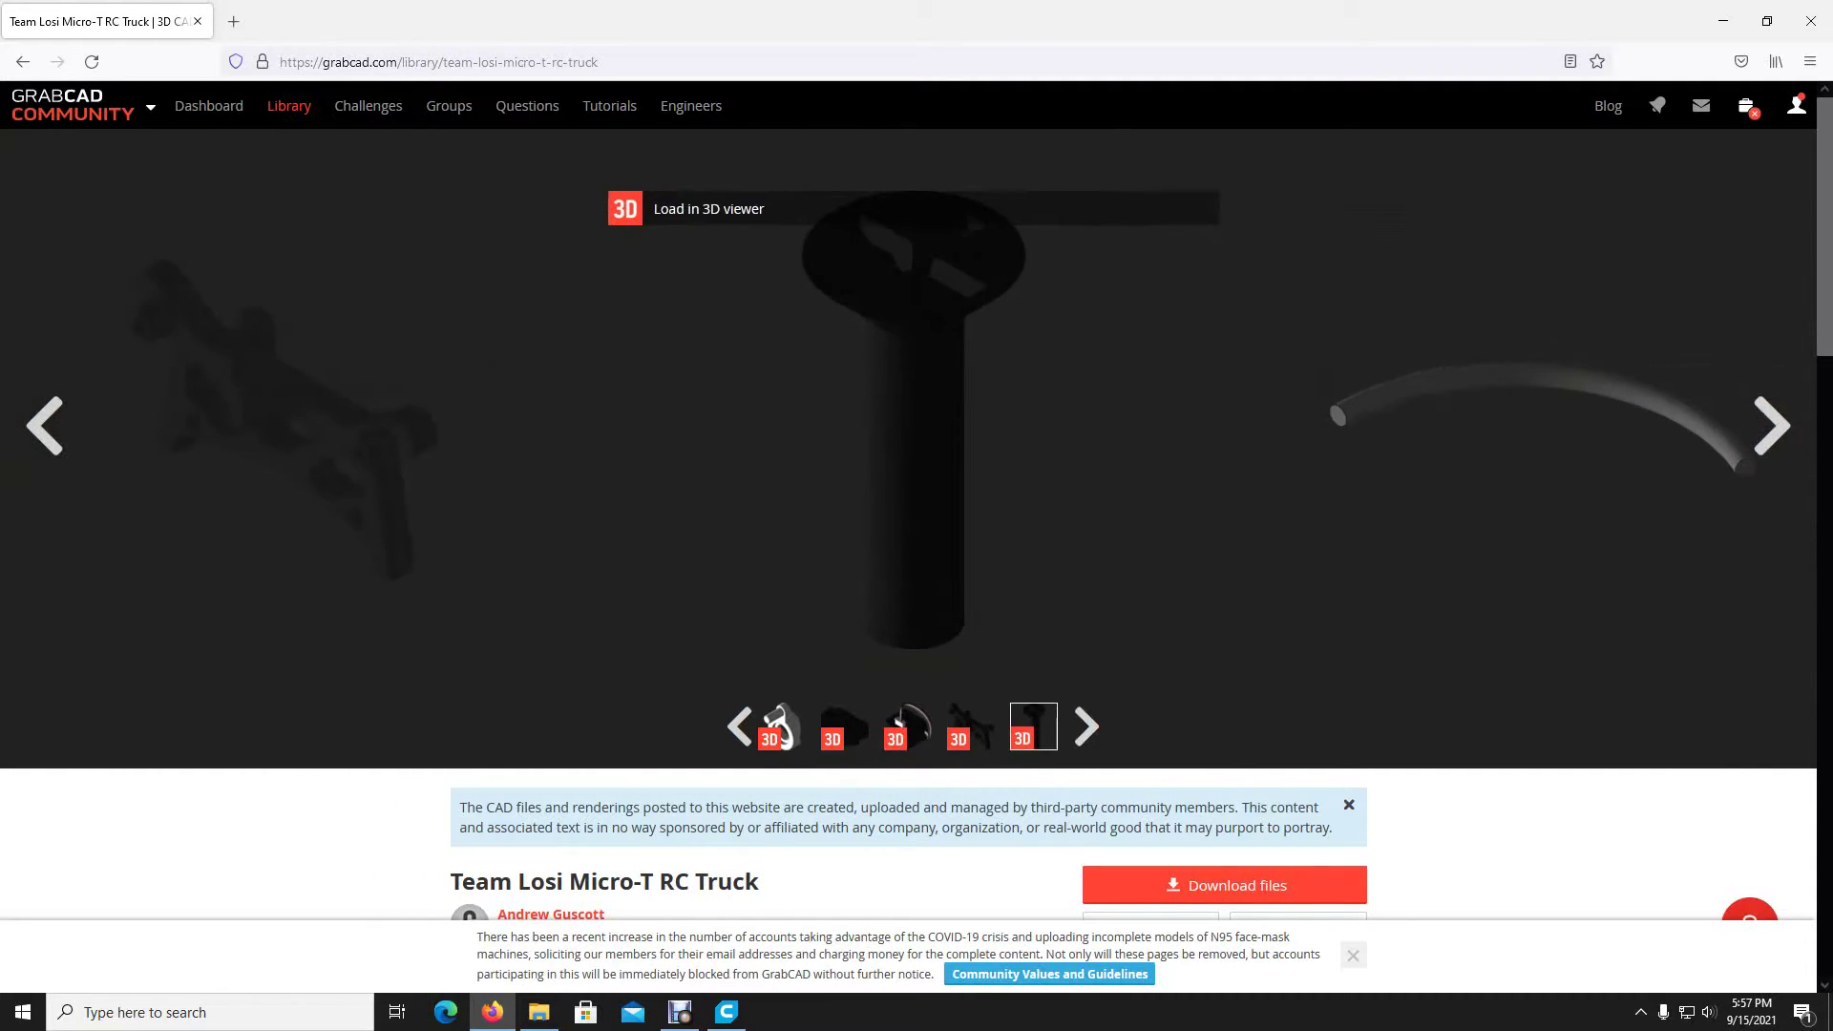
key("Left")
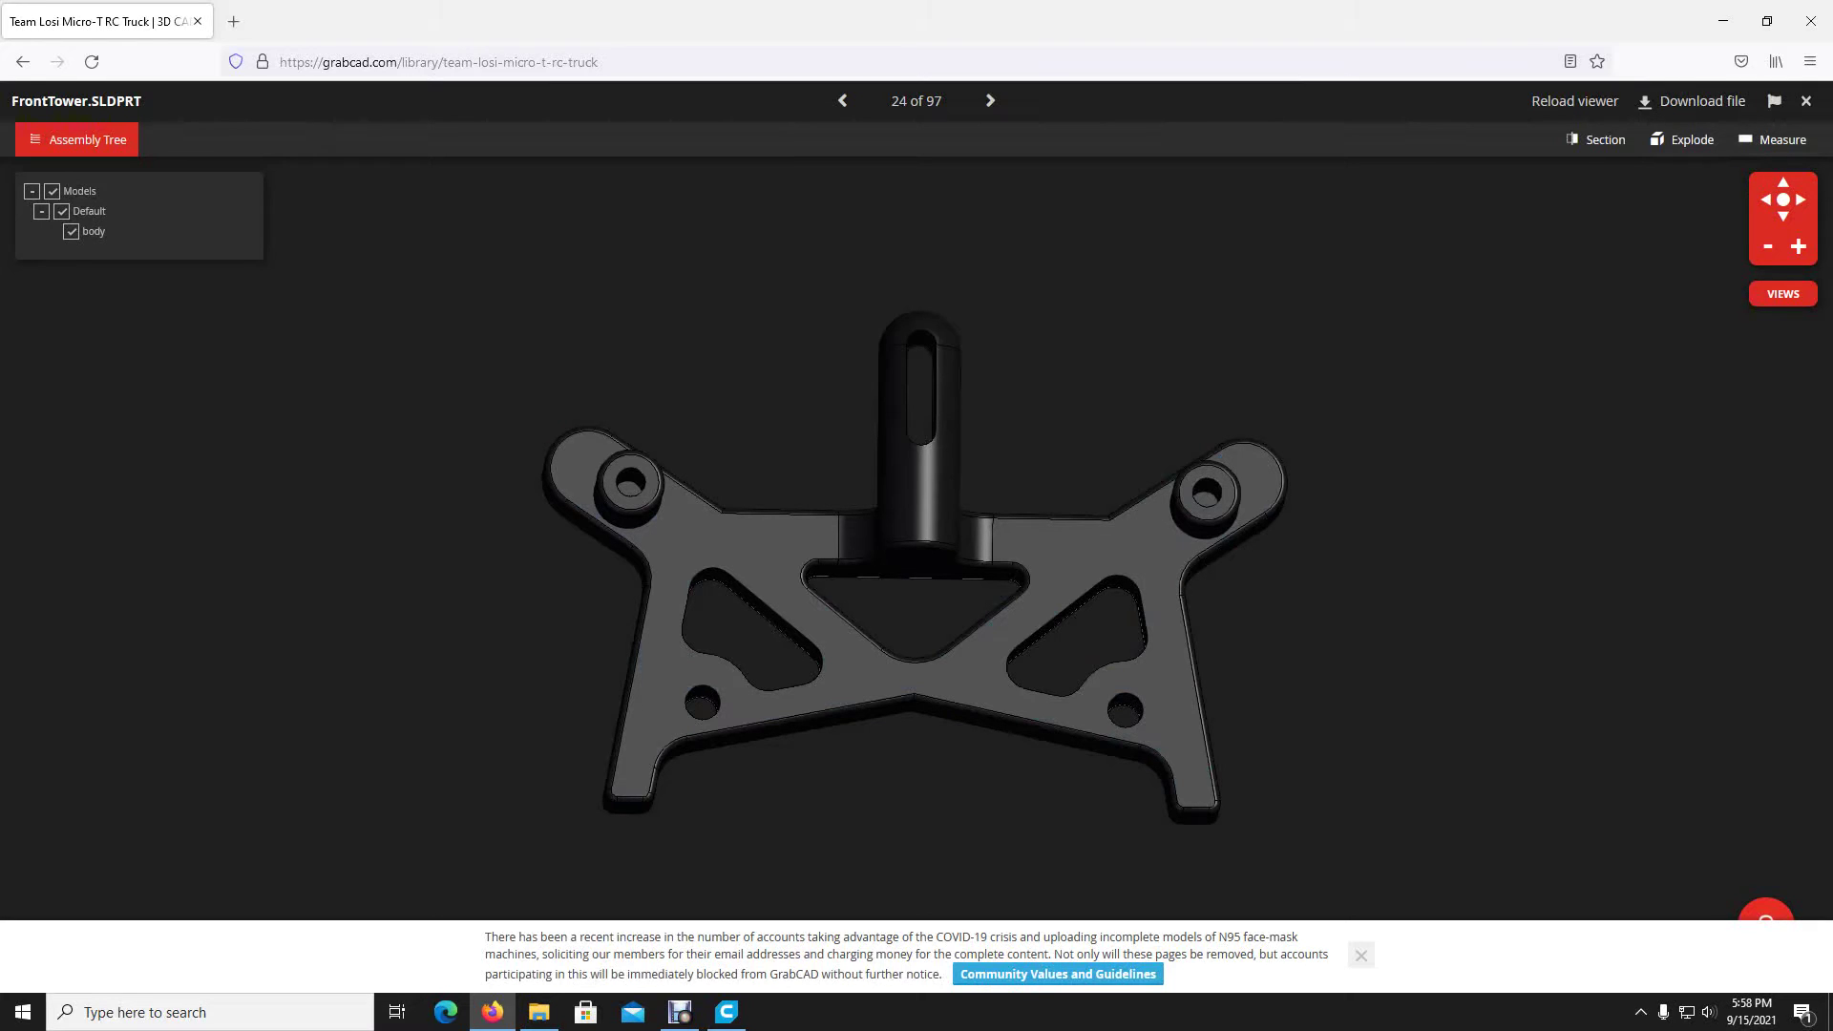
Step: Save FrontTower.SLDPRT (518 KB) as a download, then minimize Firefox to the desktop
left_click(1702, 101)
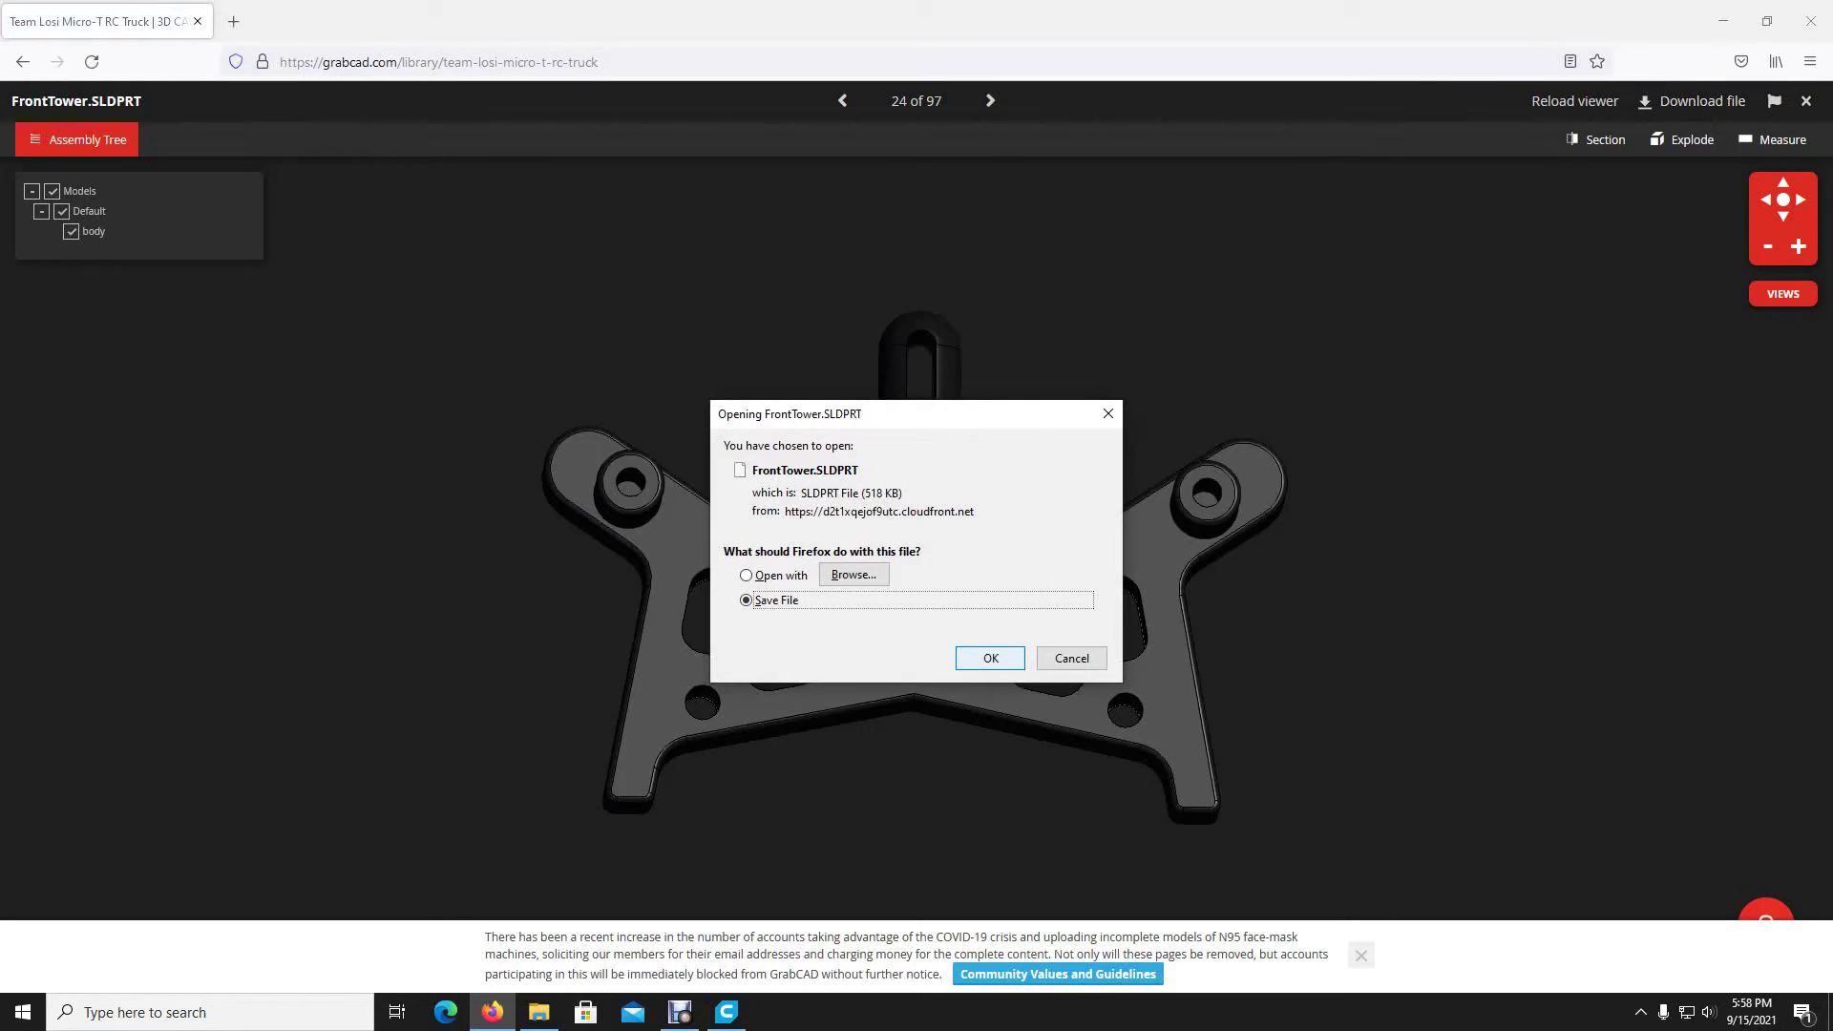
key("Return")
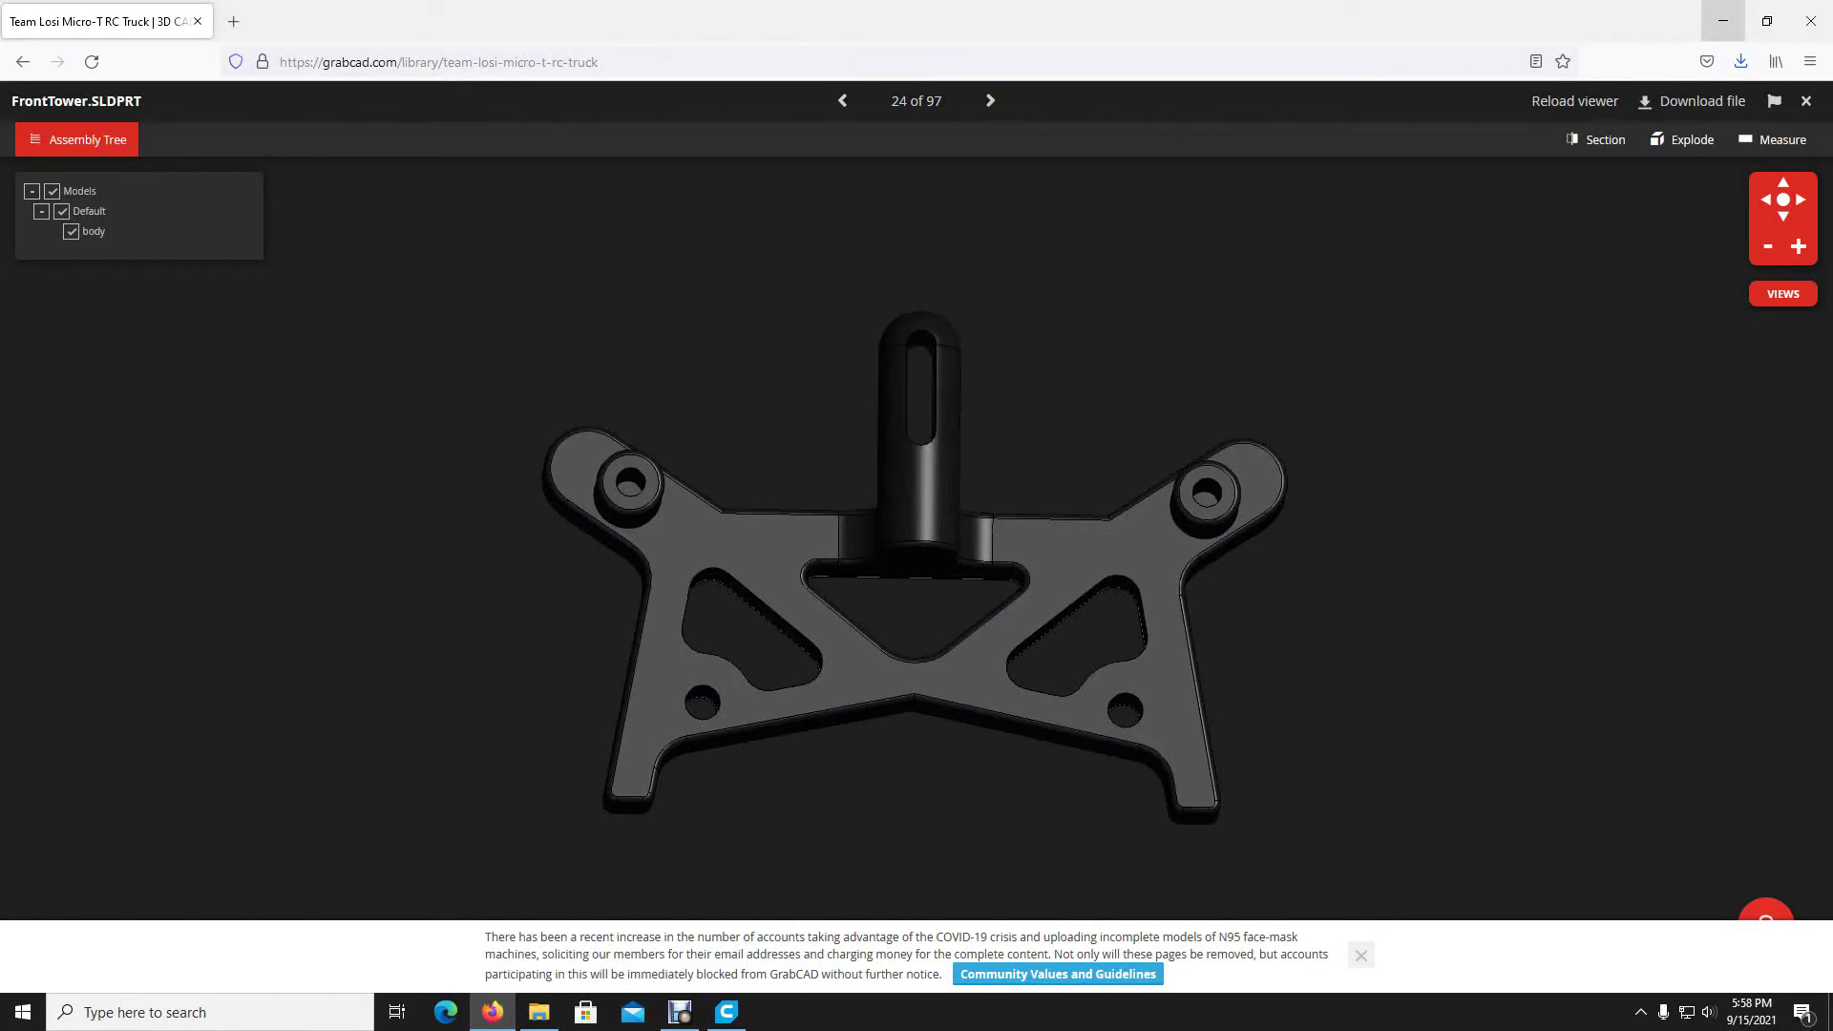
left_click(1723, 21)
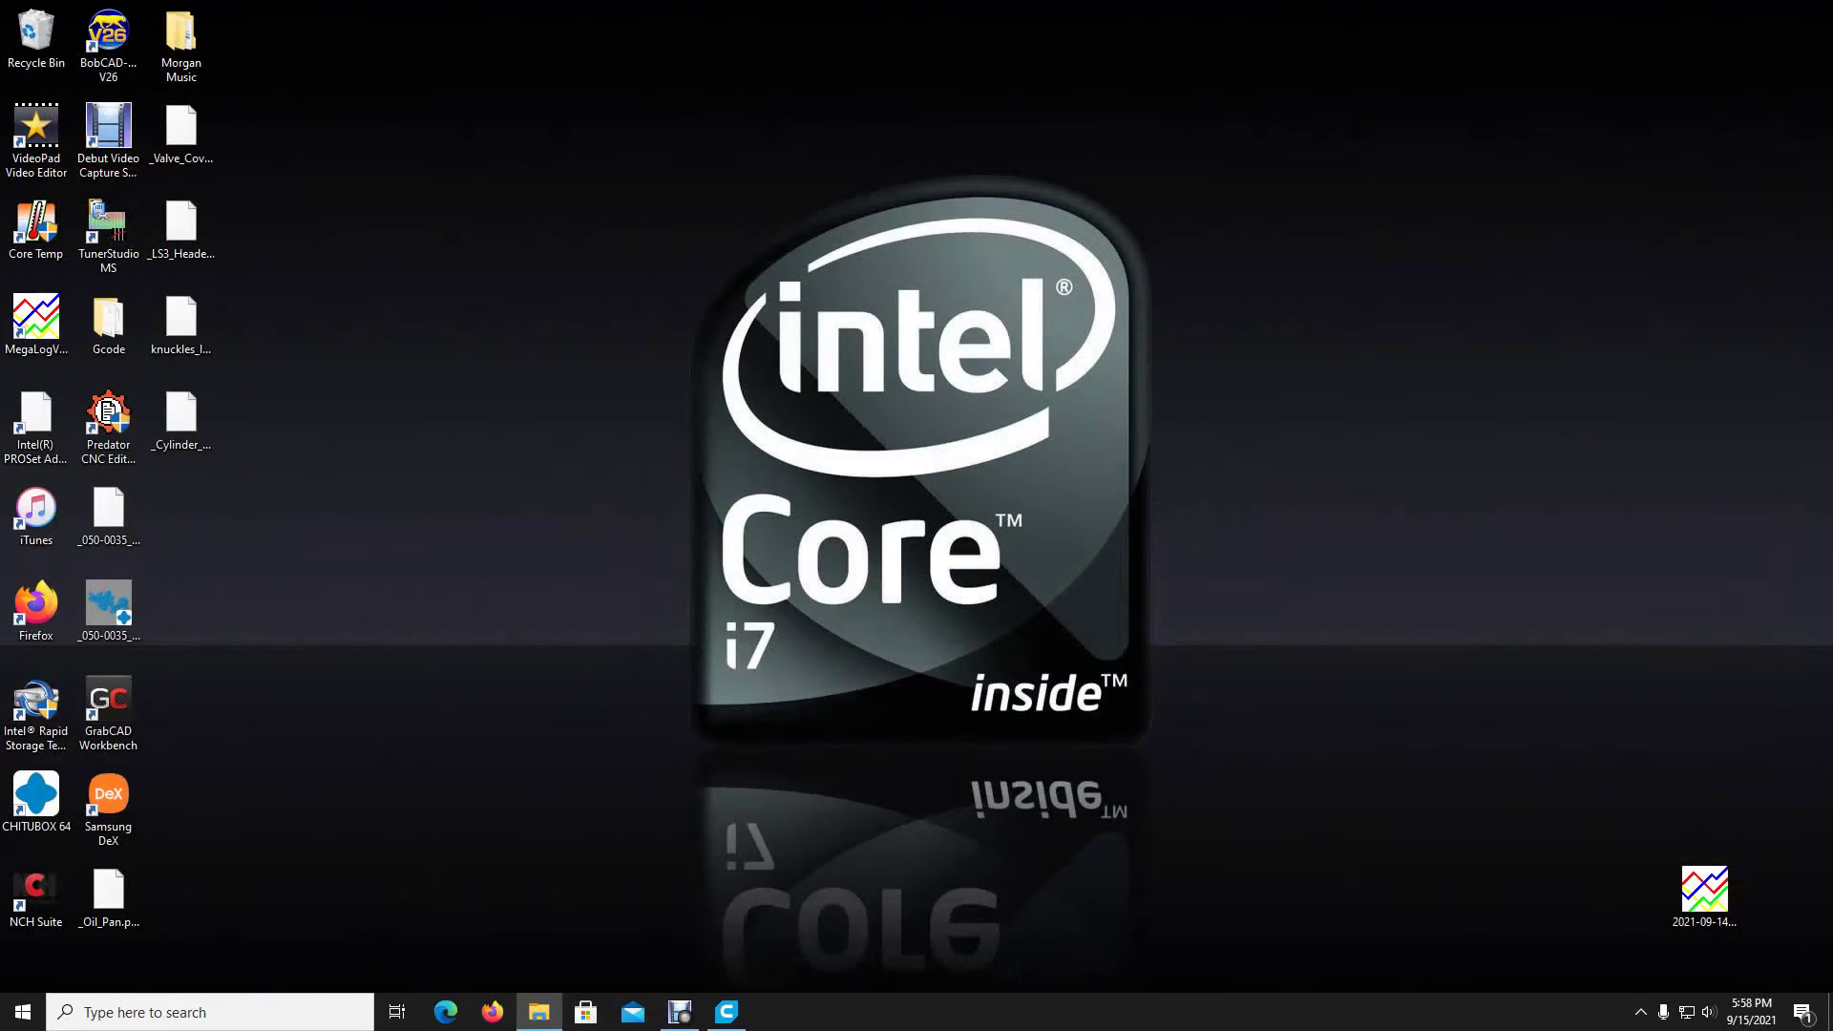
Step: In a new Firefox window, search for 'grabcad'
left_click(493, 1012)
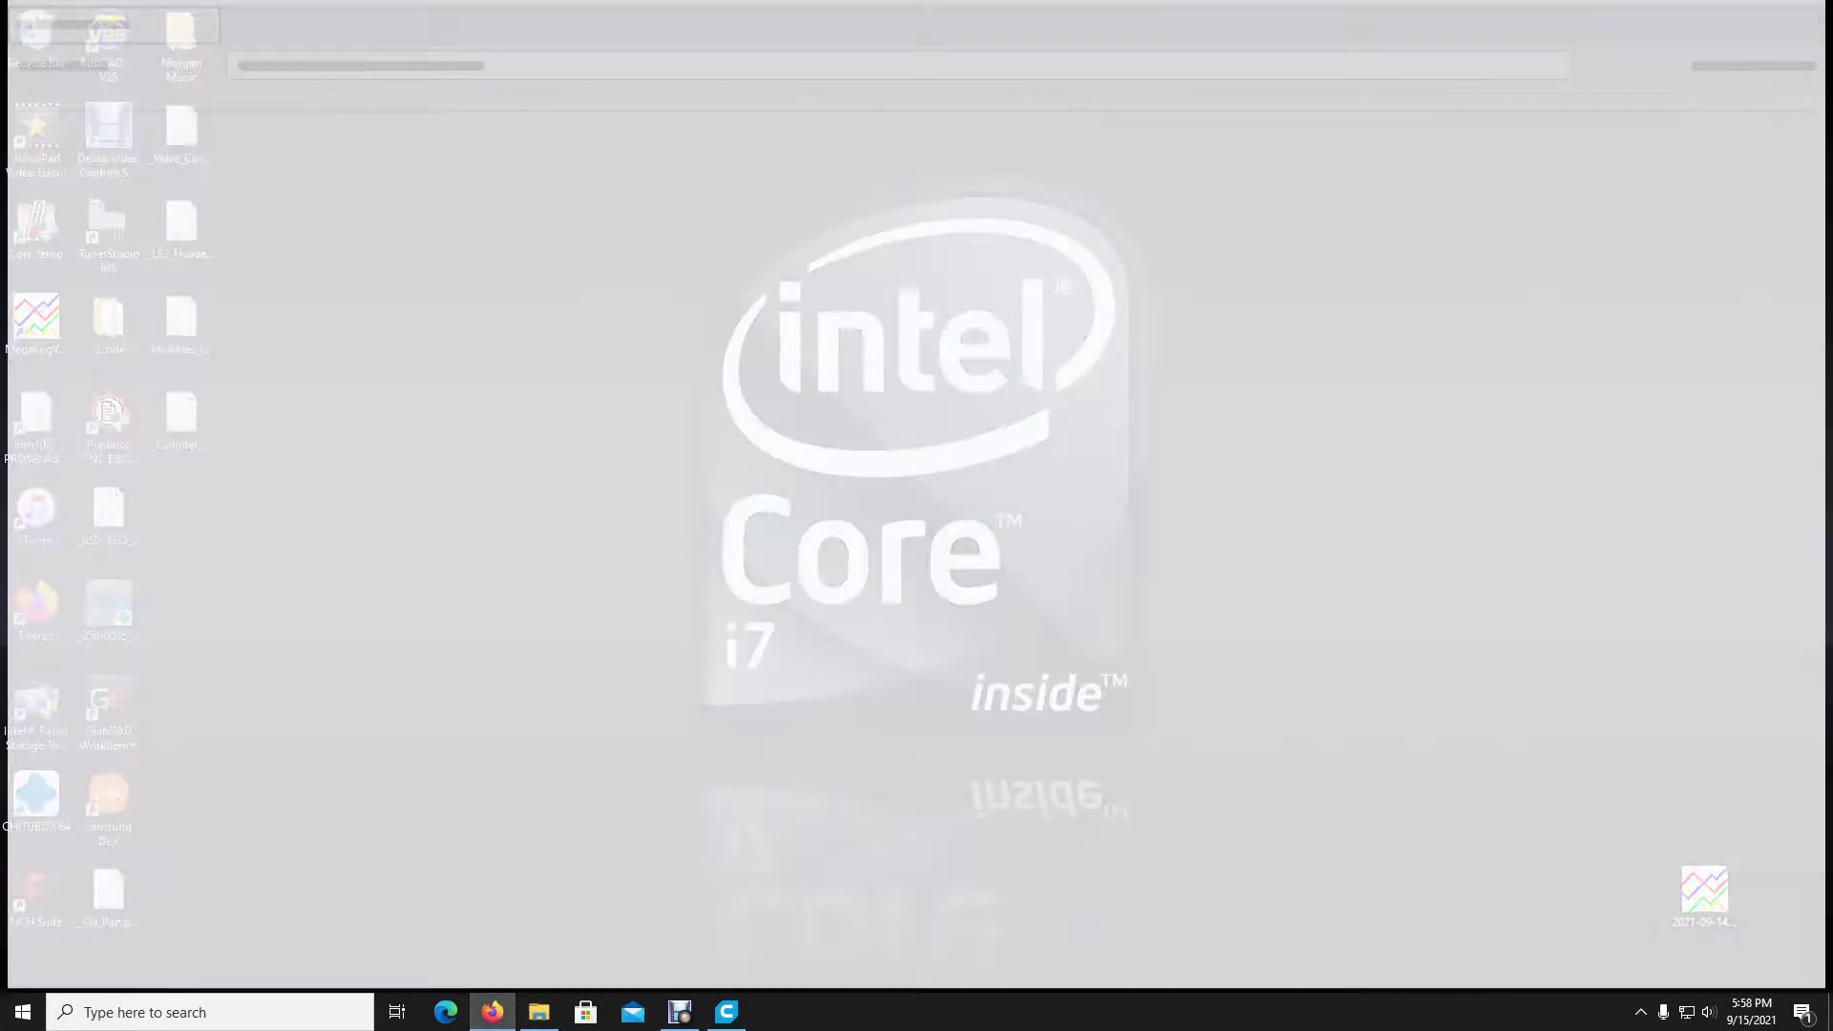
type("grab")
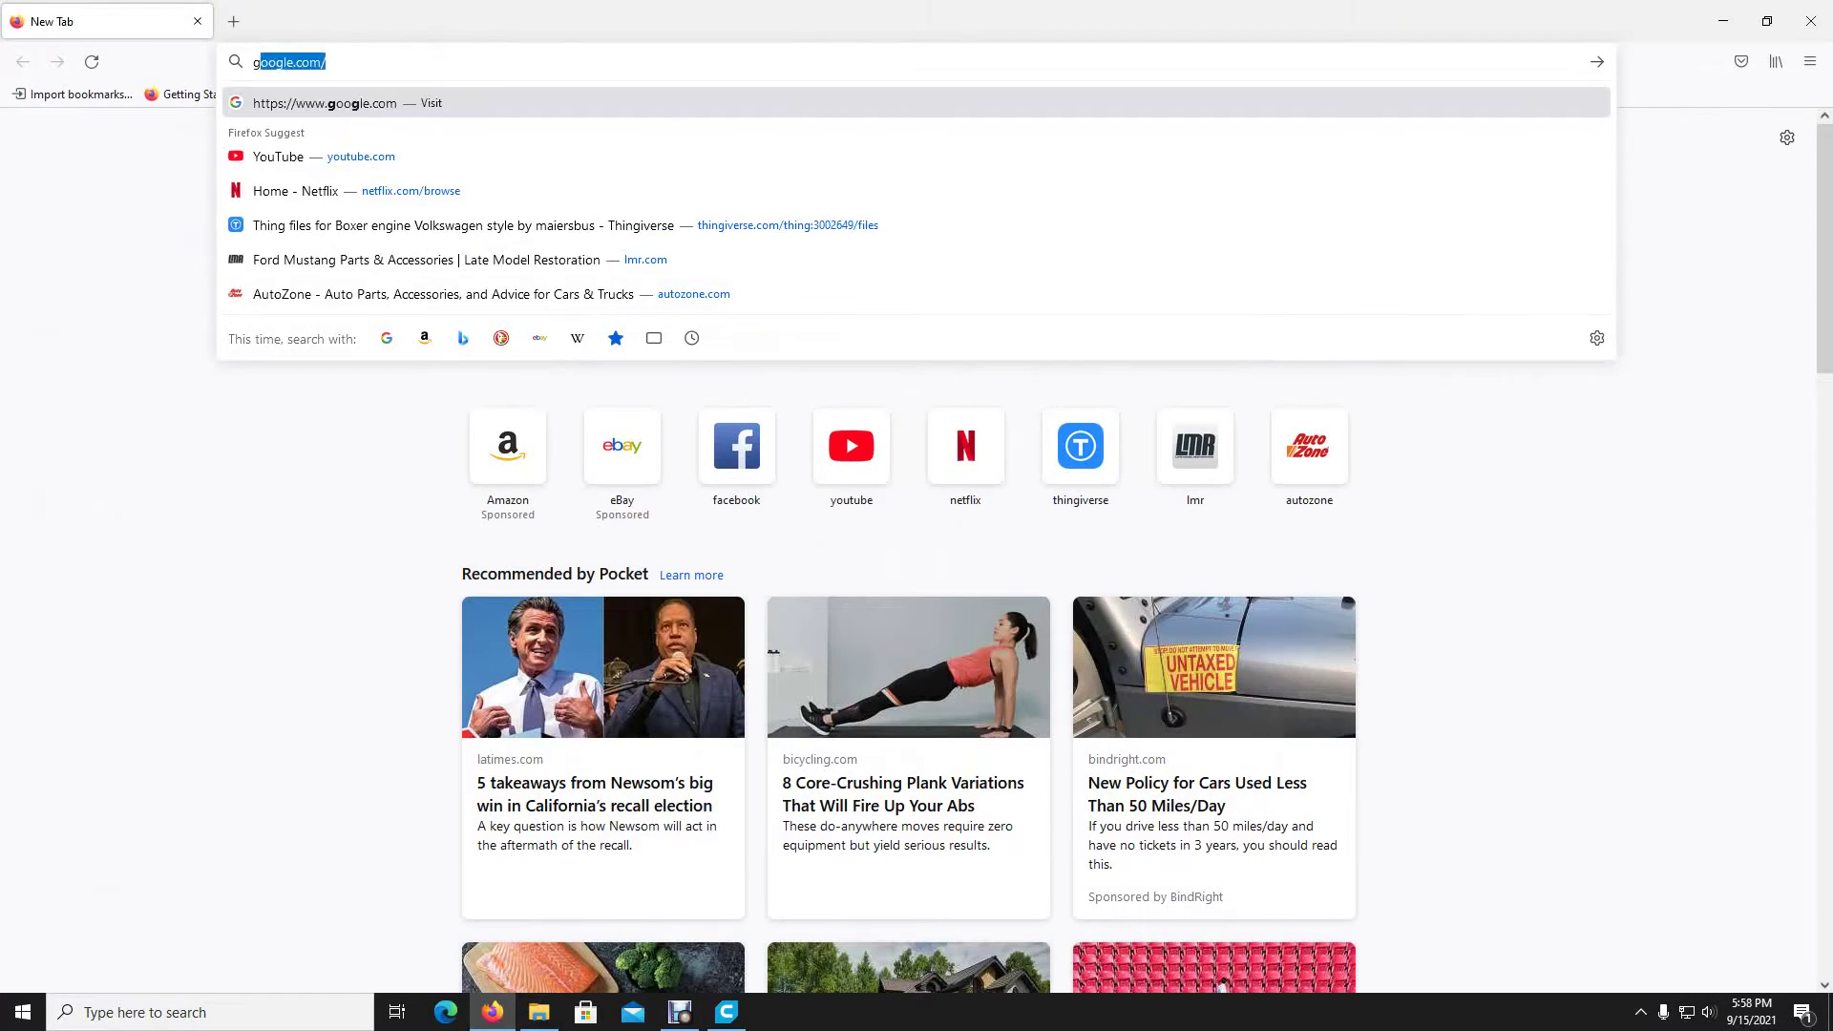
type("cad")
key("Return")
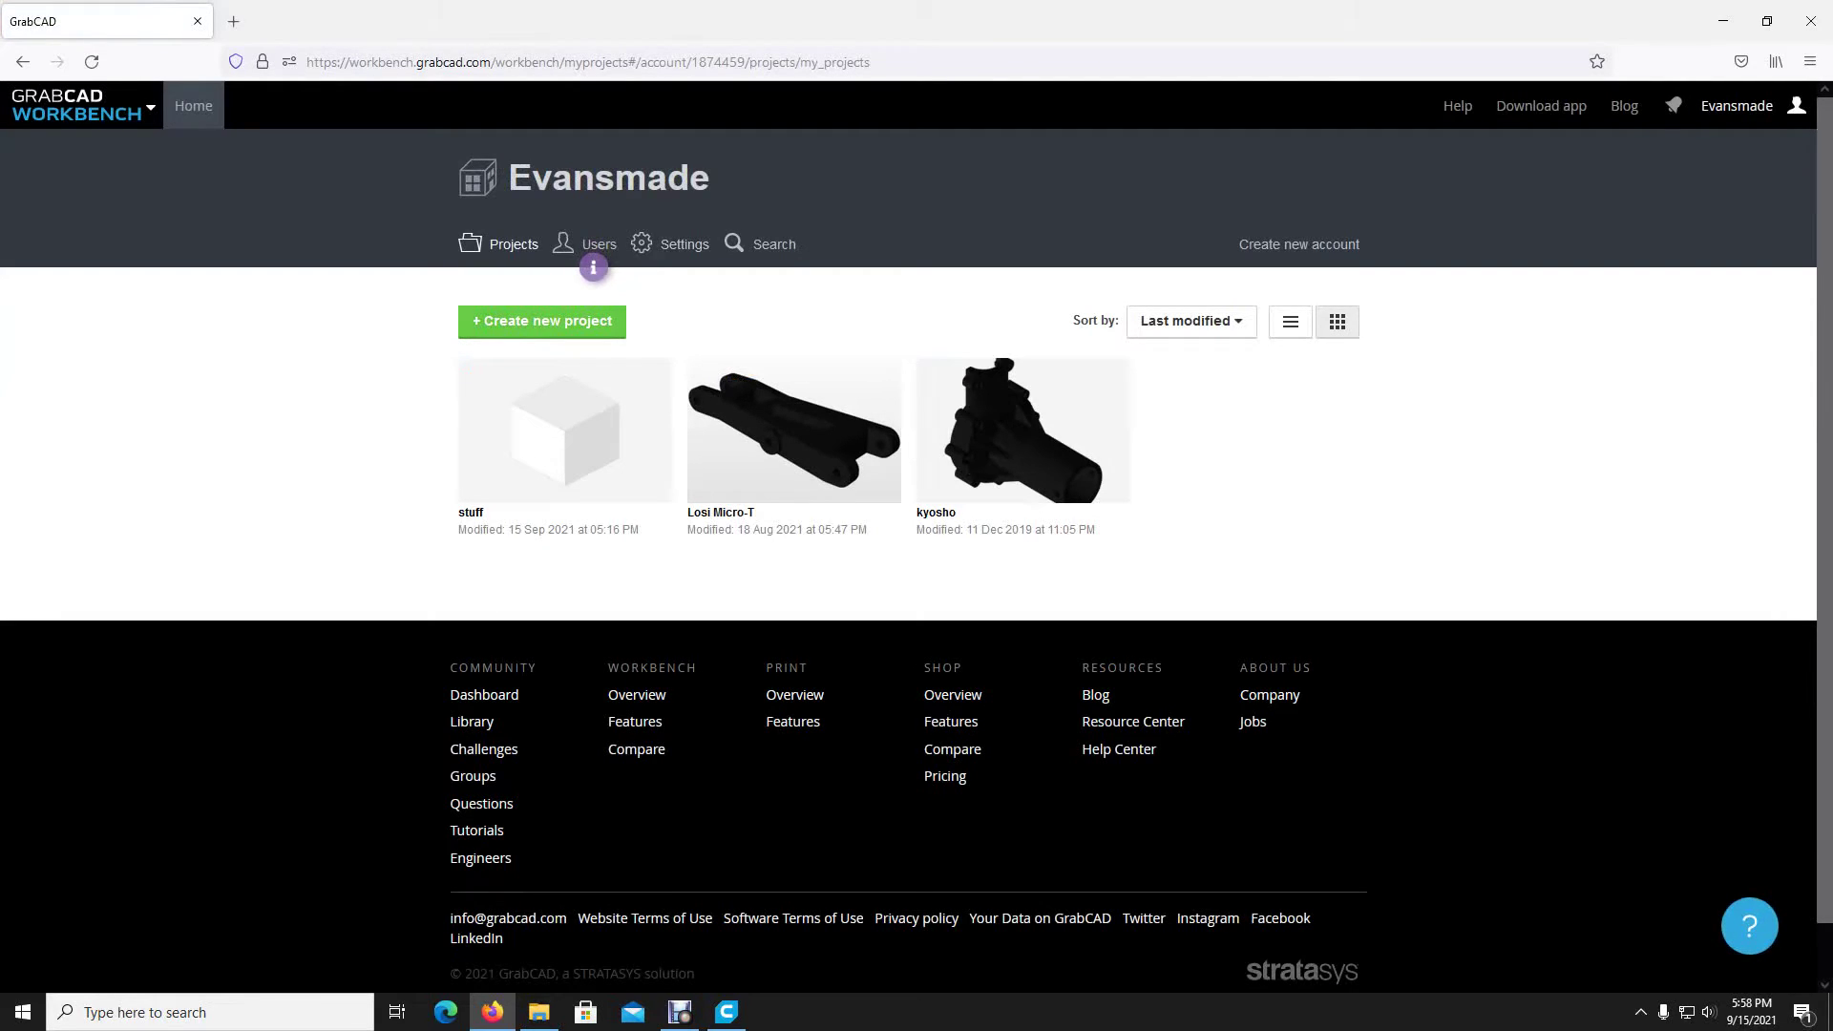
Step: Navigate past the GrabCAD Shop and Print pages to the Workbench projects list
mouse_move(76, 105)
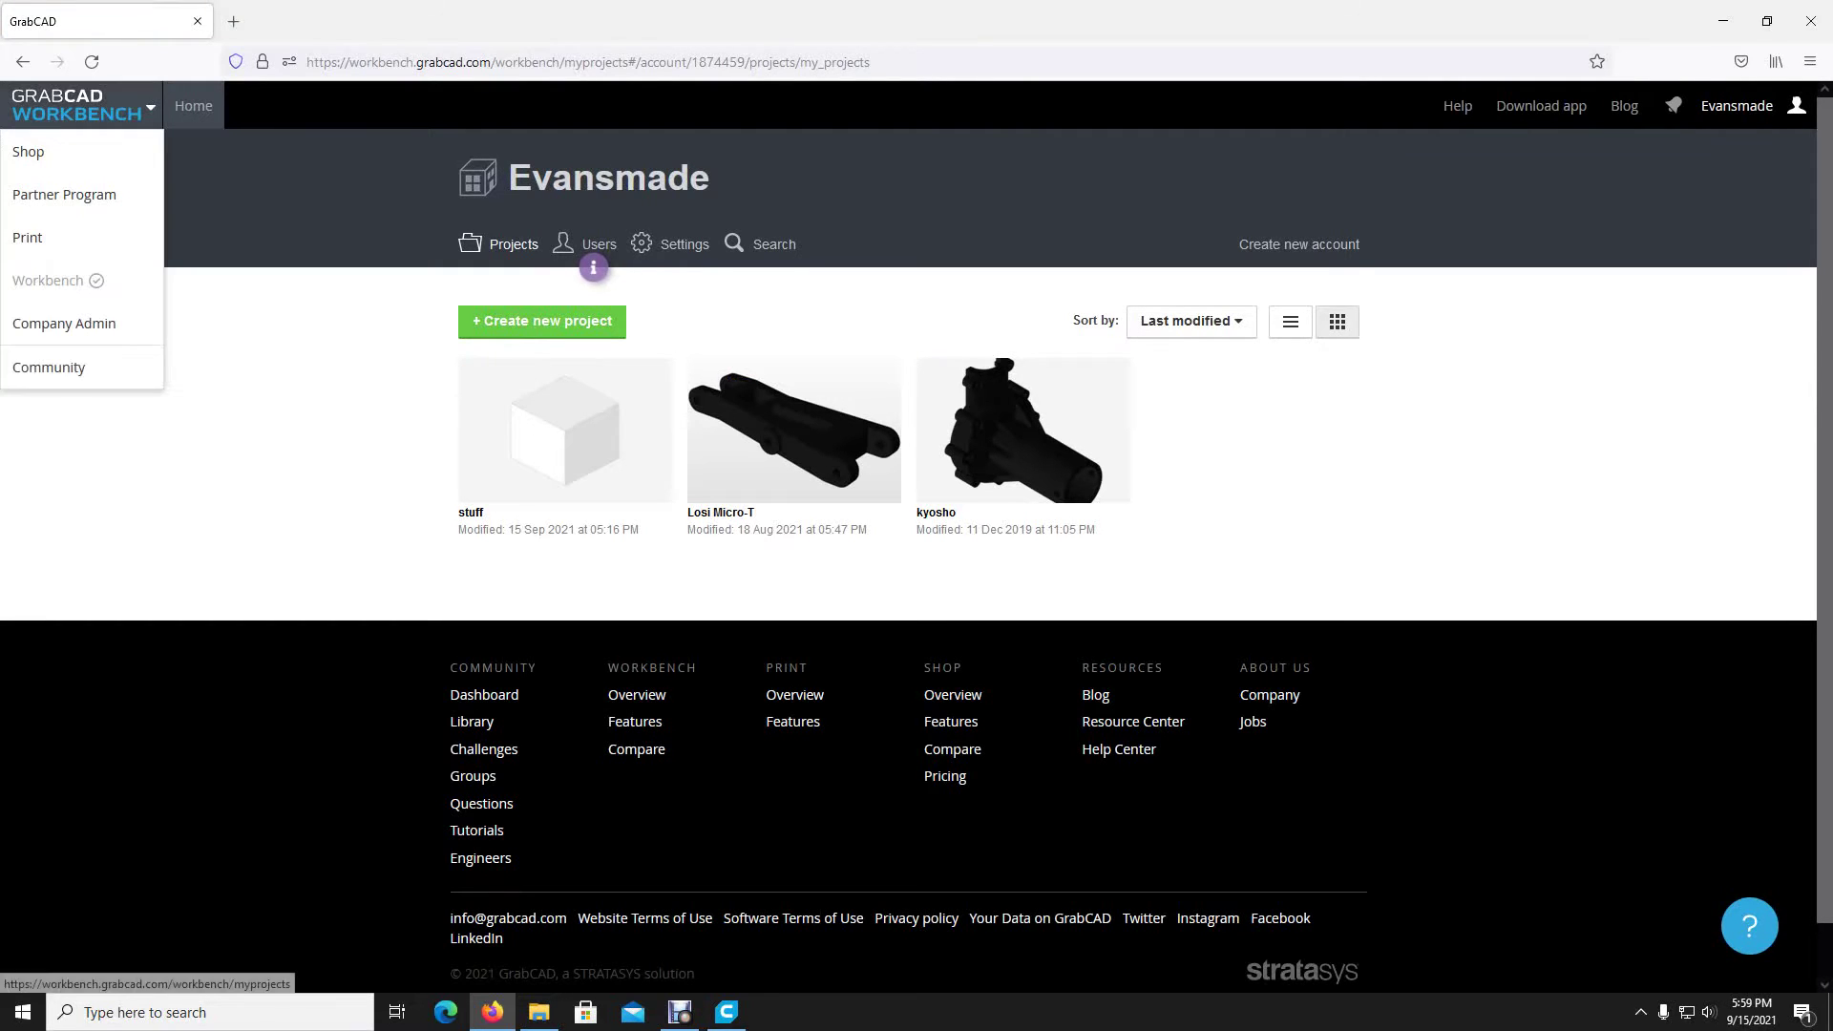
left_click(76, 105)
left_click(28, 151)
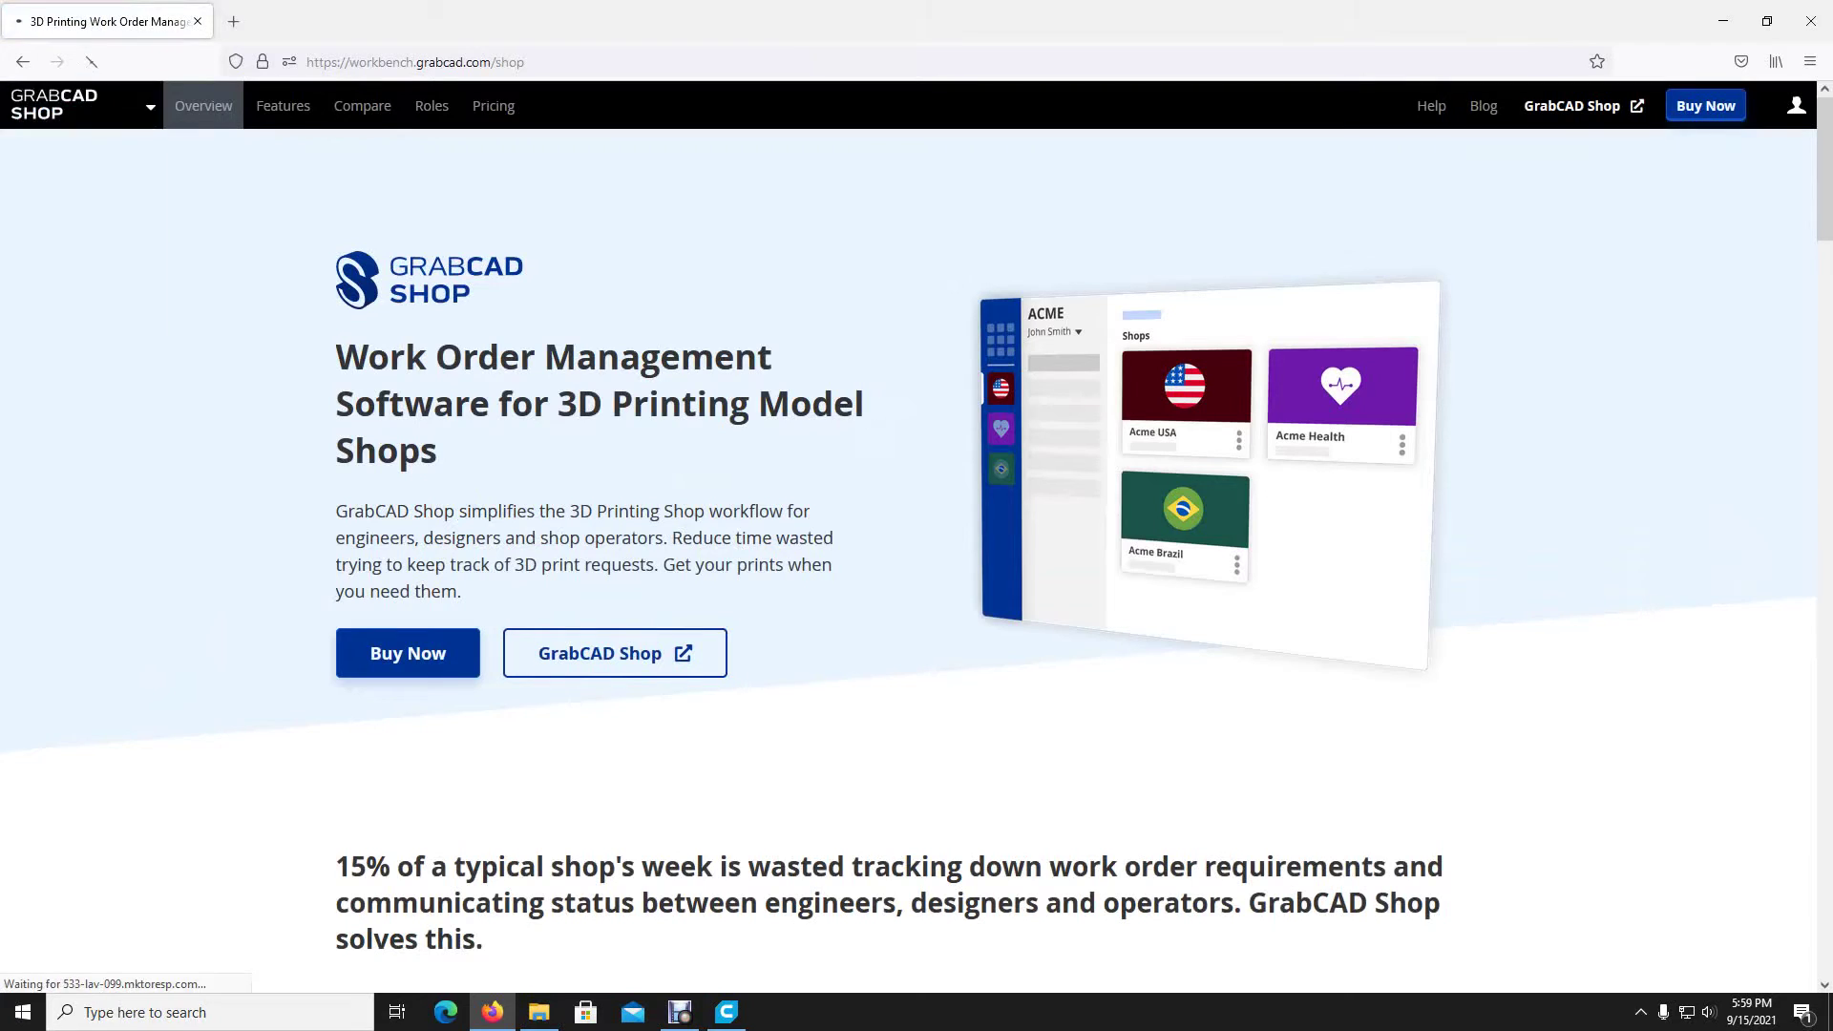
left_click(27, 237)
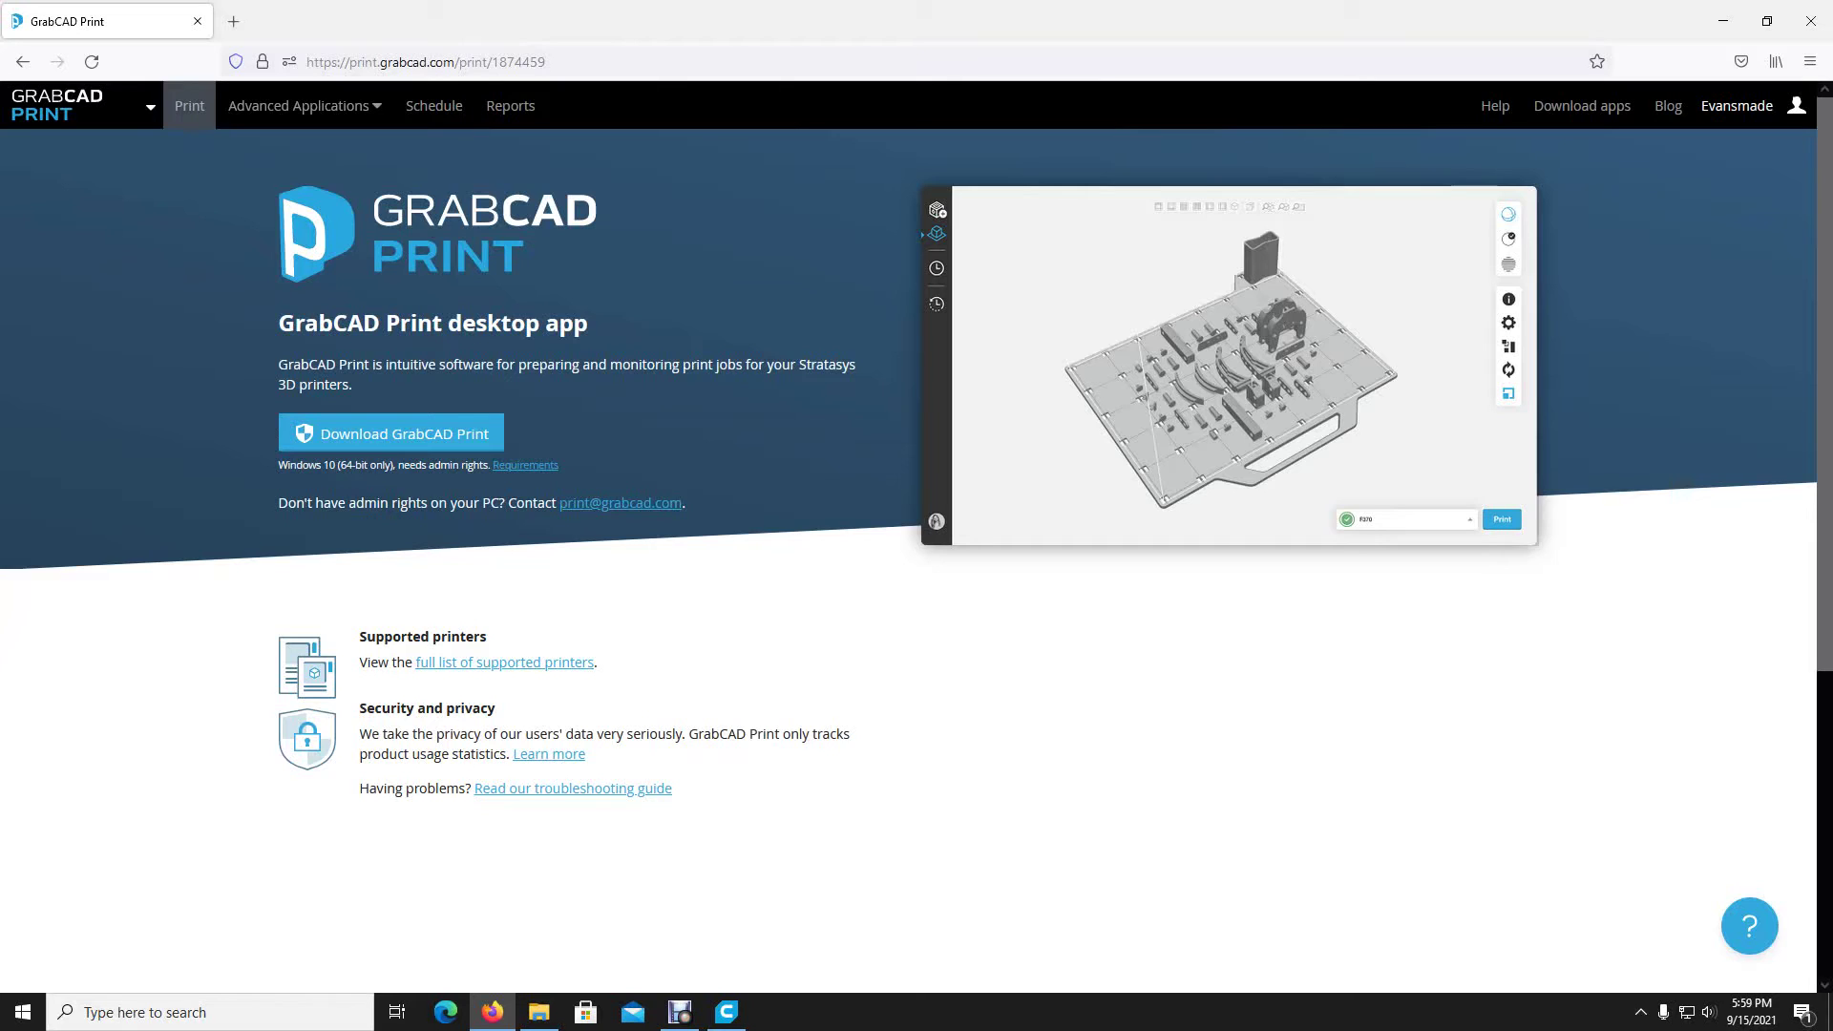
left_click(81, 105)
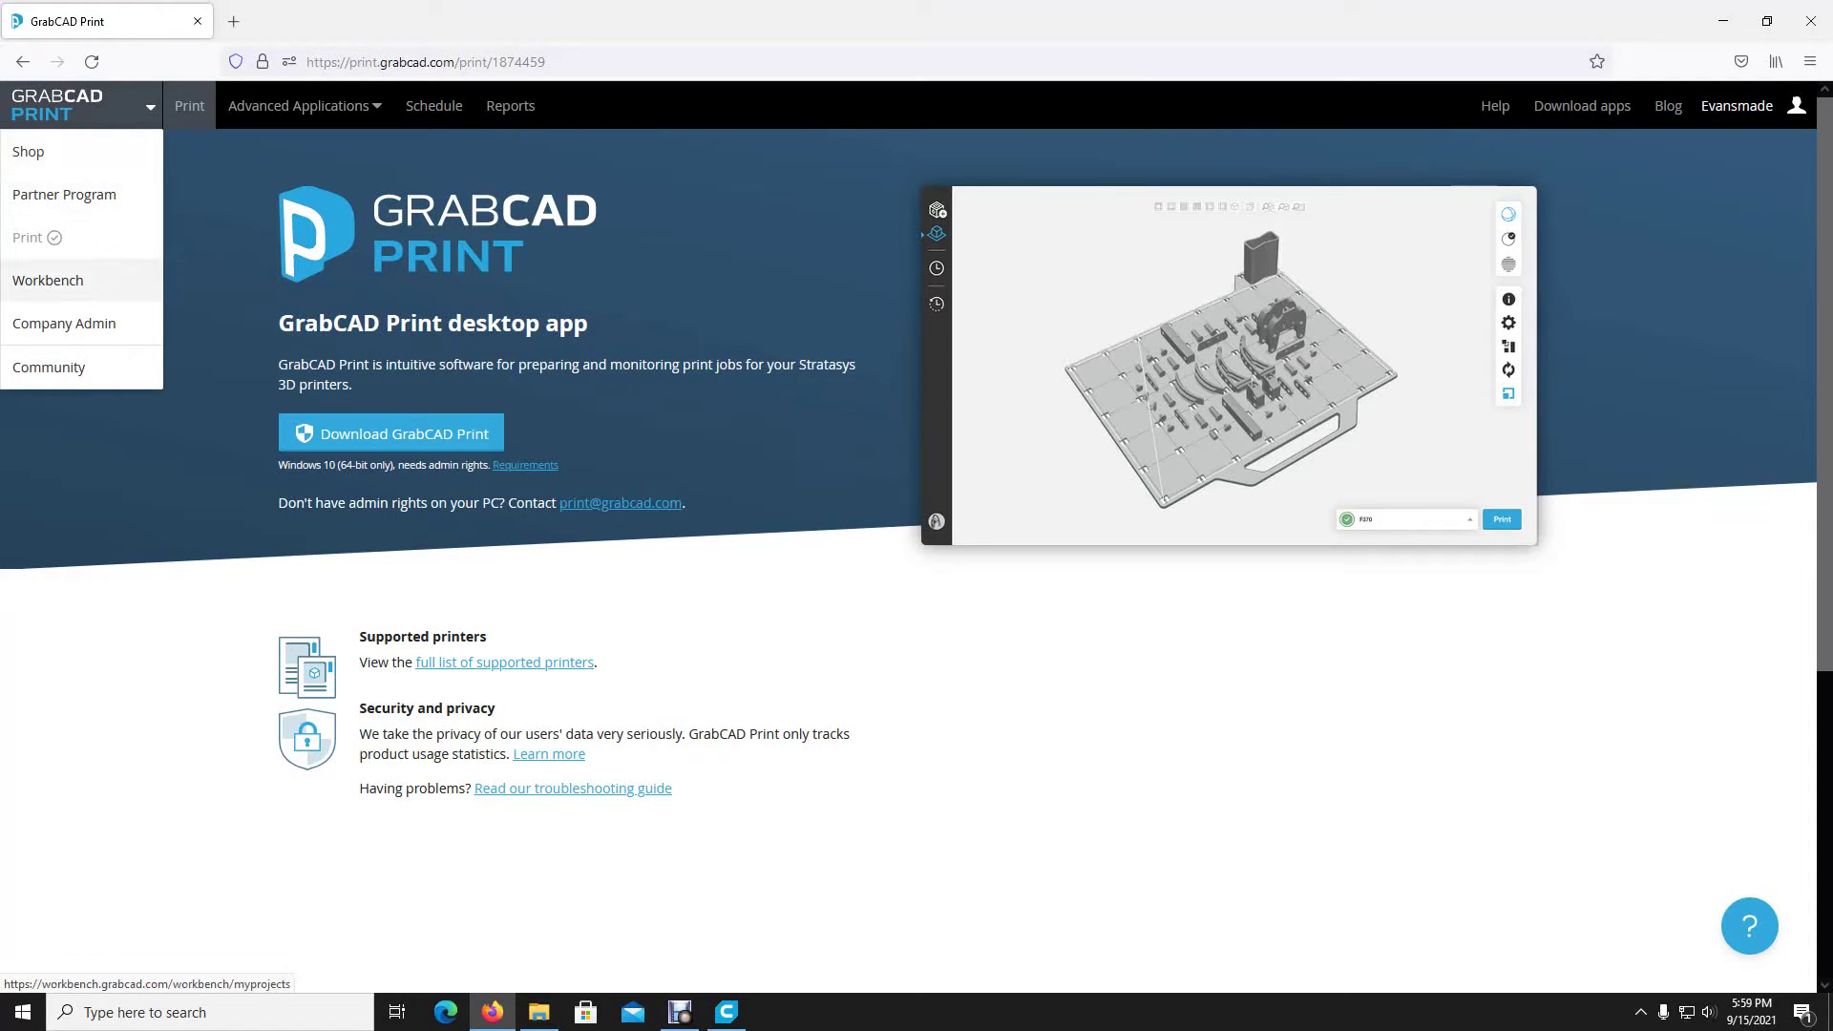
left_click(48, 280)
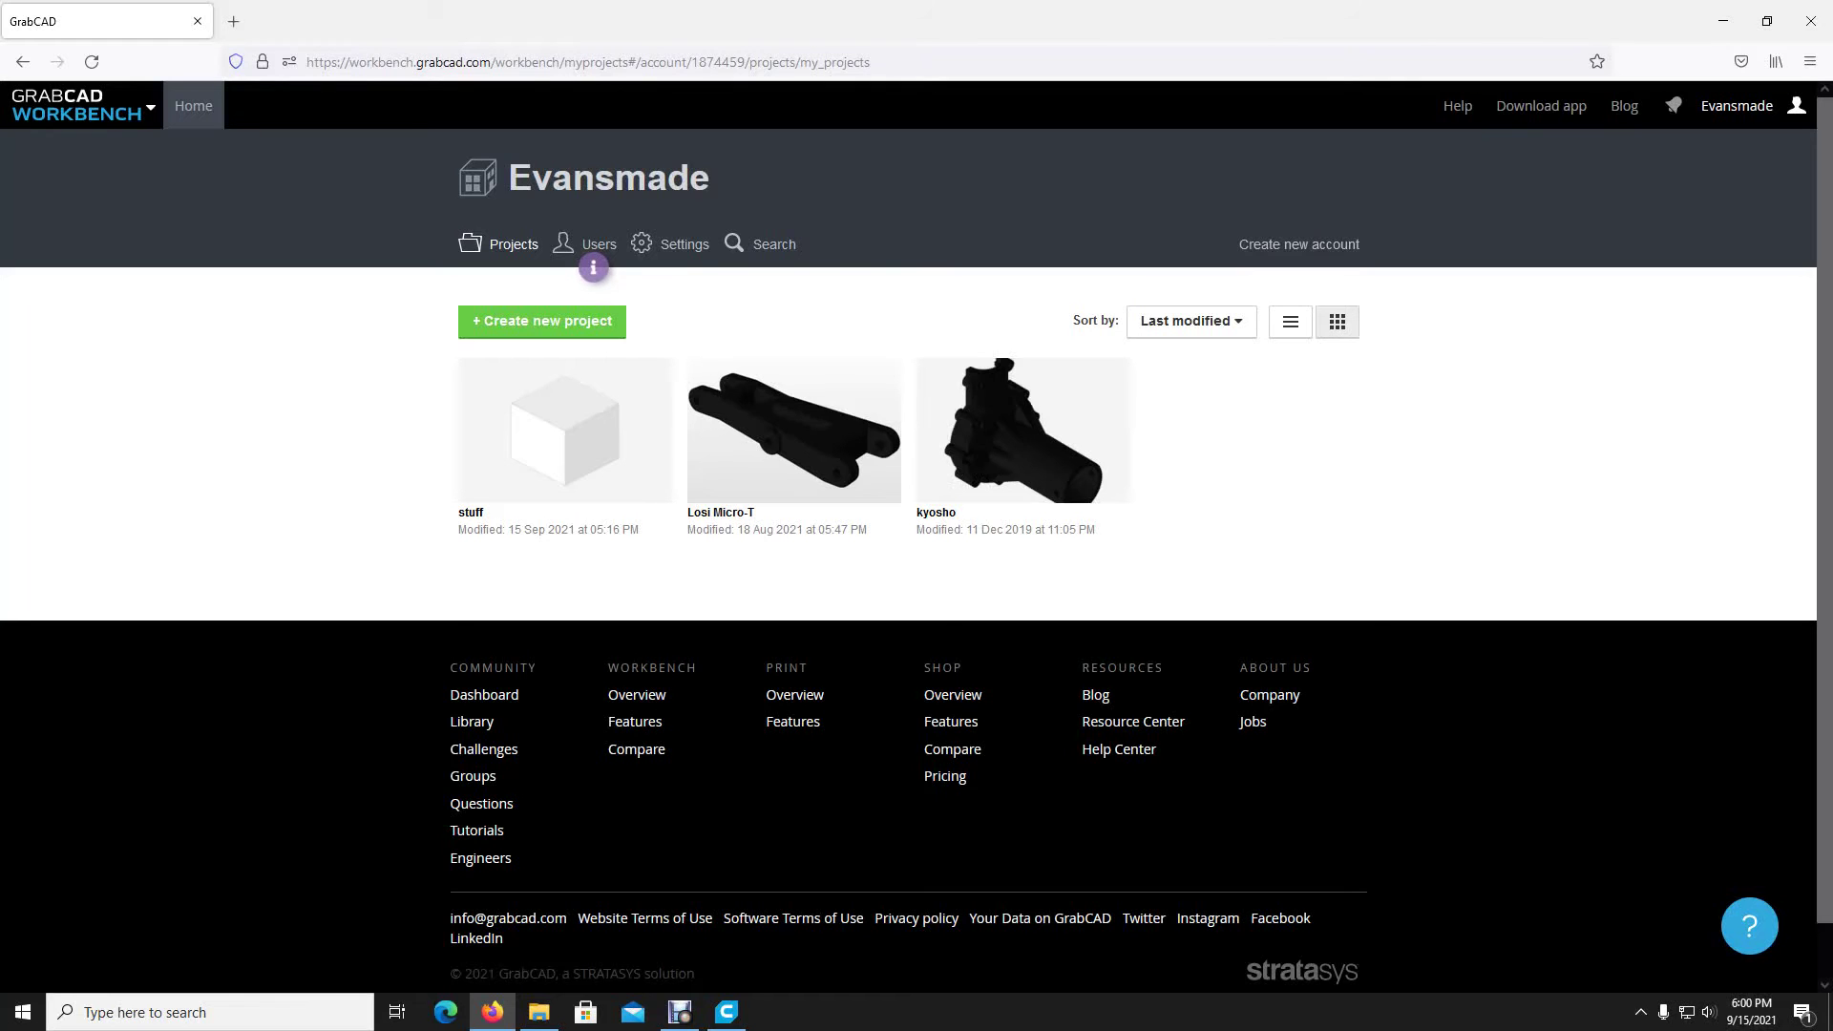
Step: Create a new Workbench project named 'downloads'
key("alt+Tab")
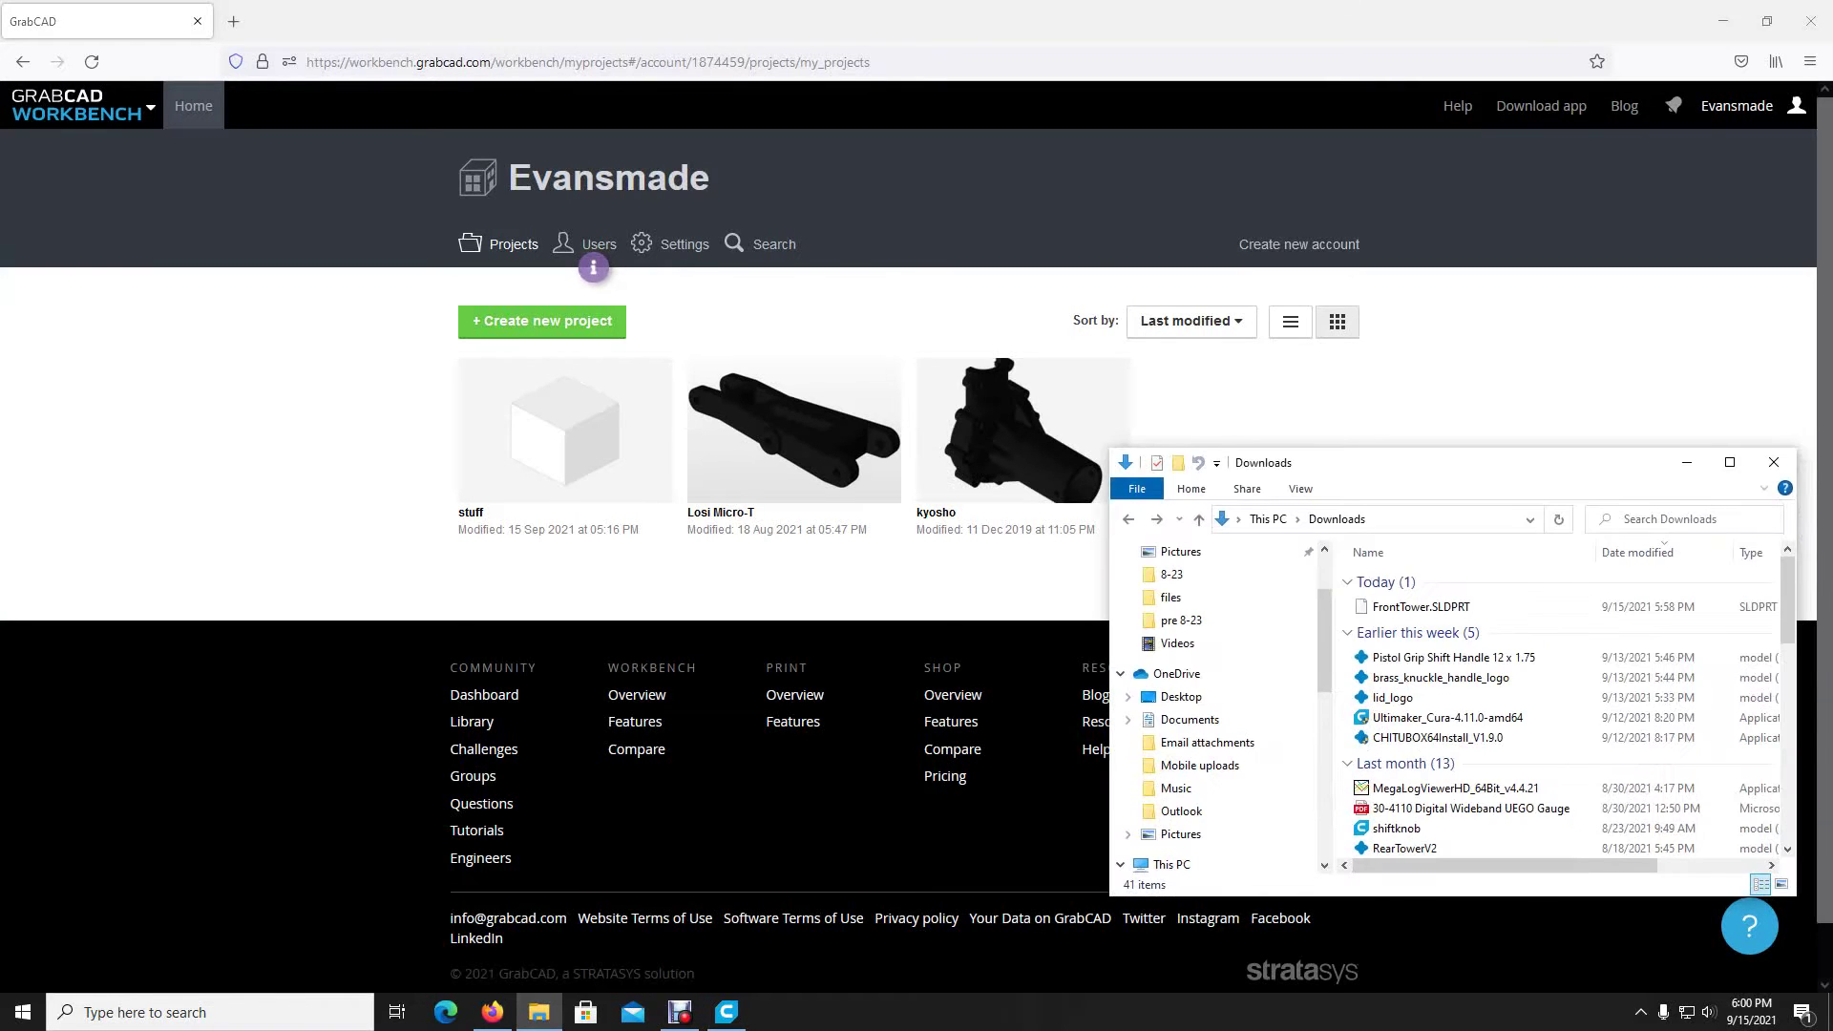
left_click(541, 321)
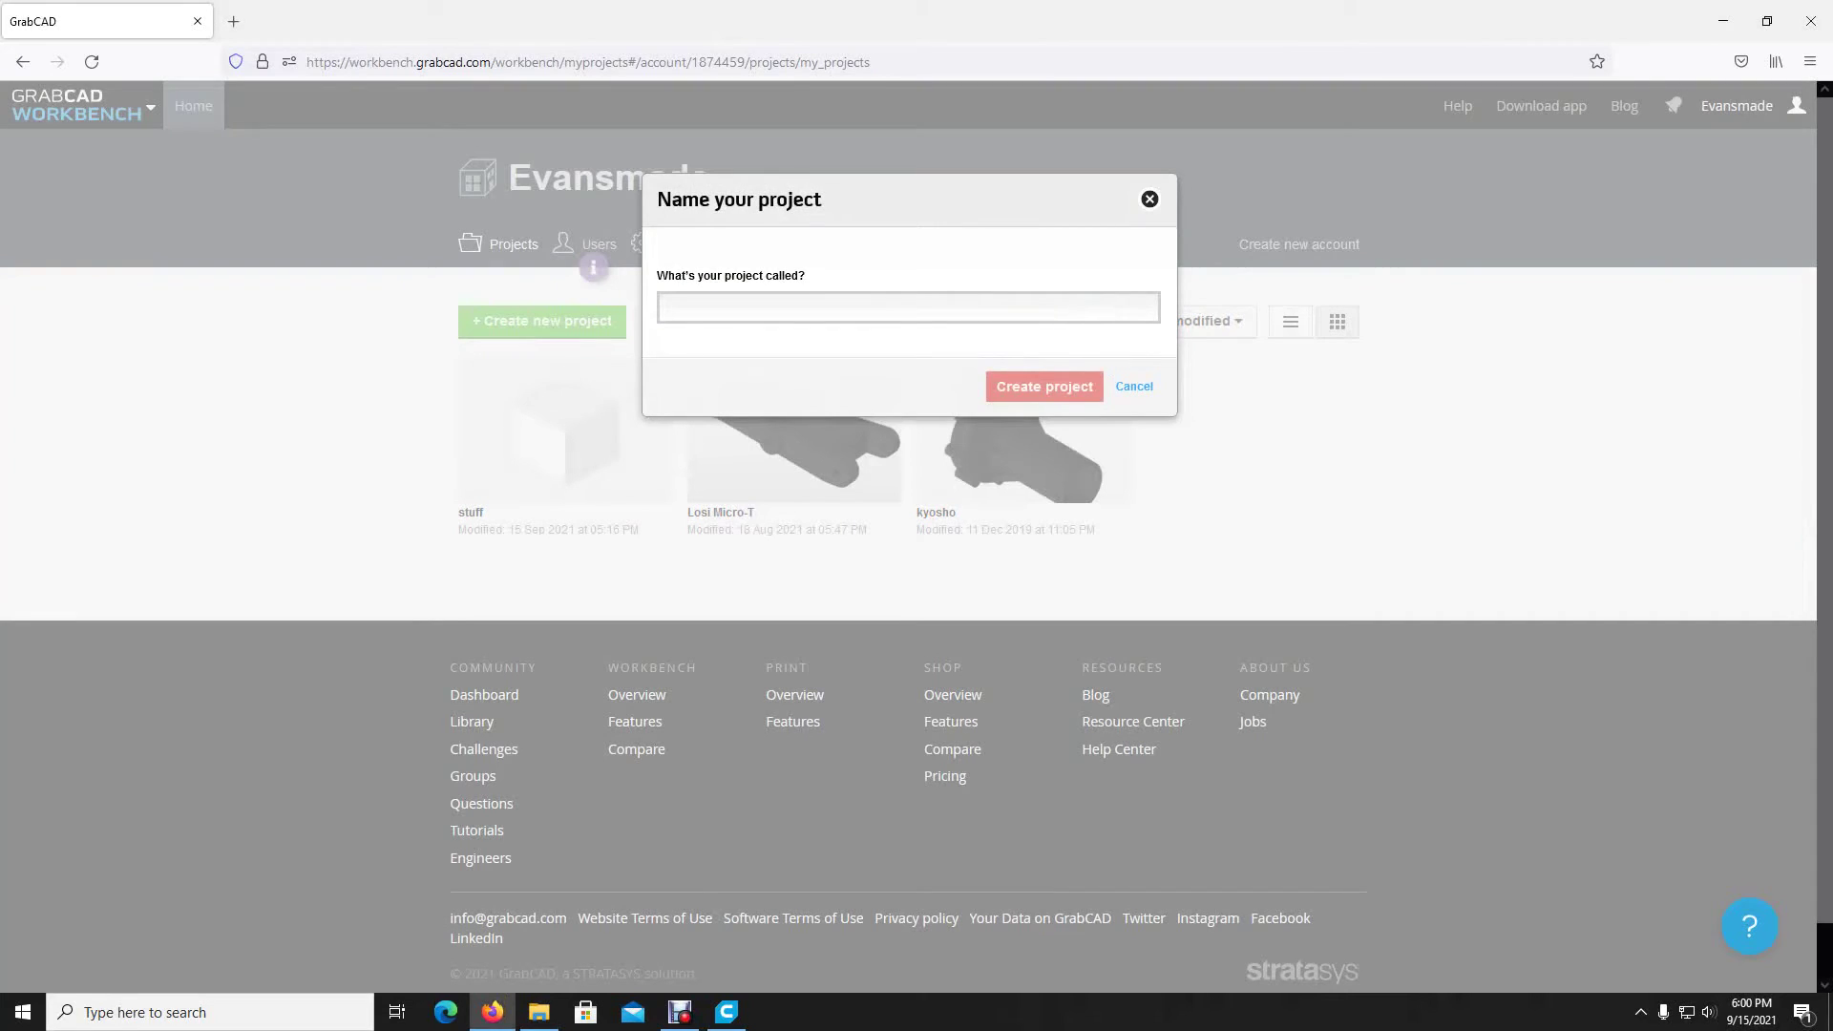
type("dow")
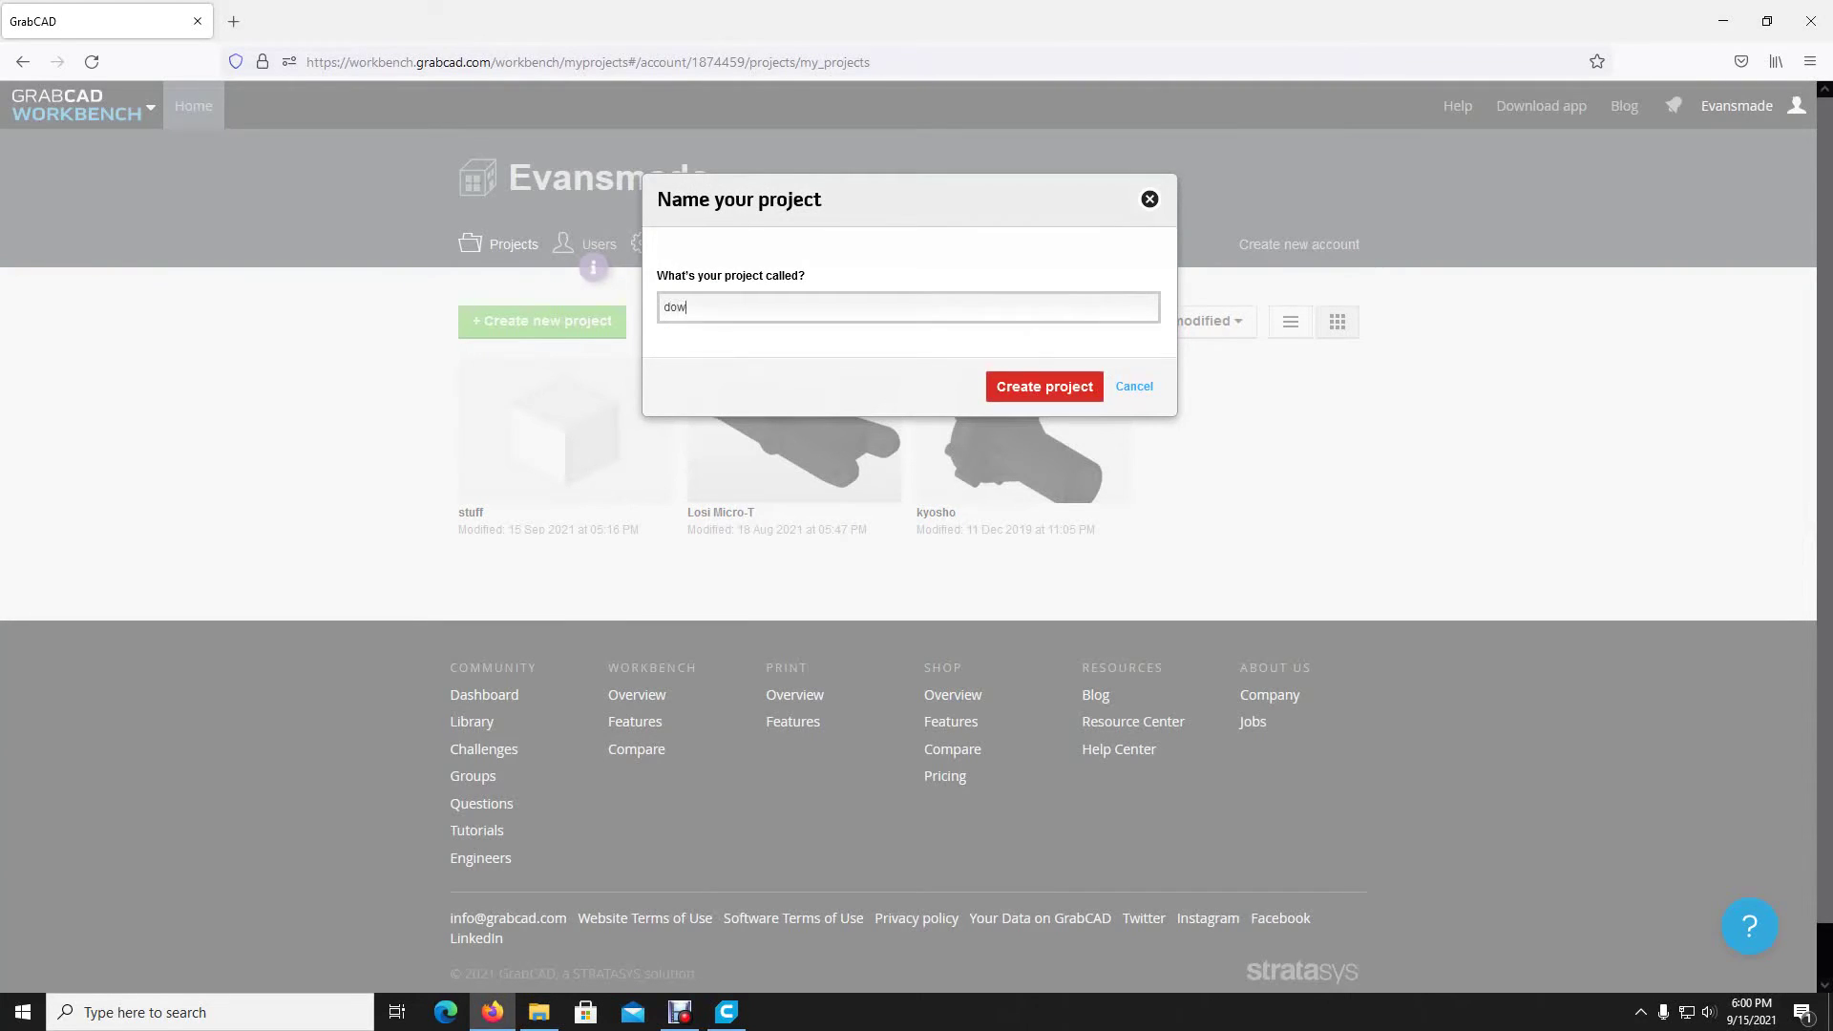
type("nloadsd")
key("BackSpace")
key("BackSpace")
type("d")
key("Return")
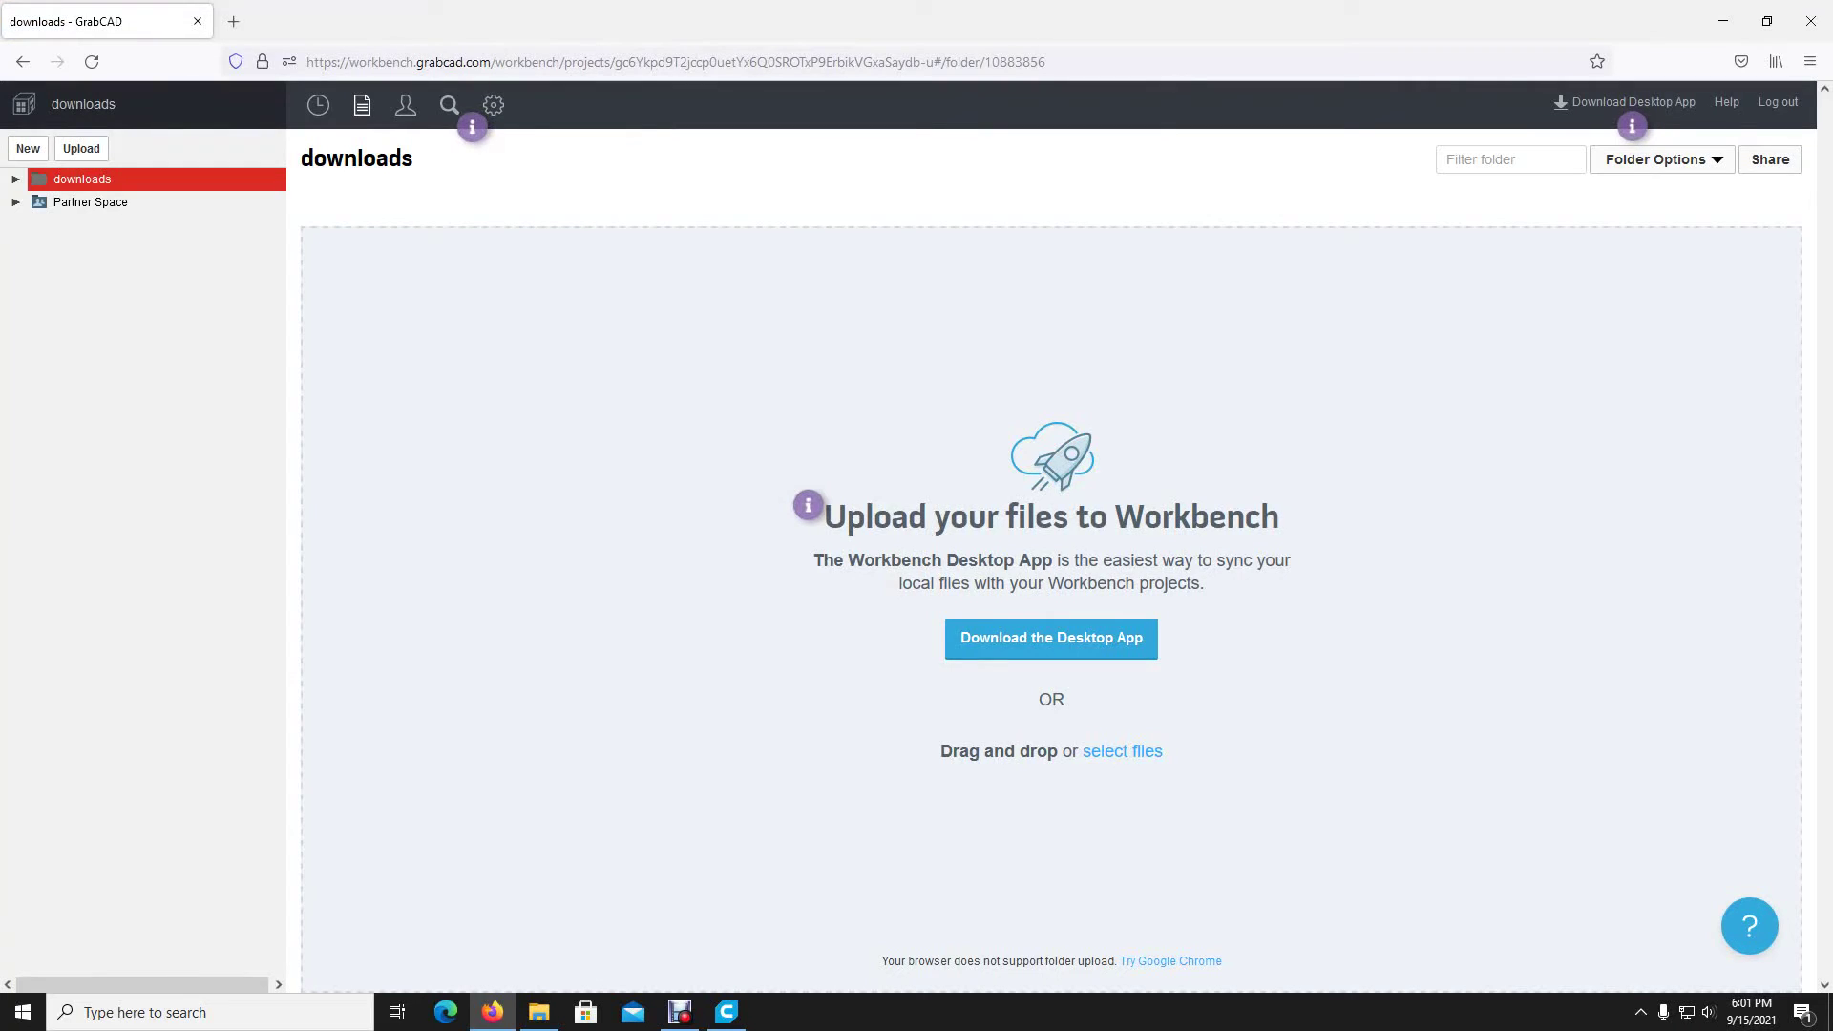
Step: Upload FrontTower.SLDPRT from the Downloads folder into the downloads project as version V1
left_click(539, 1012)
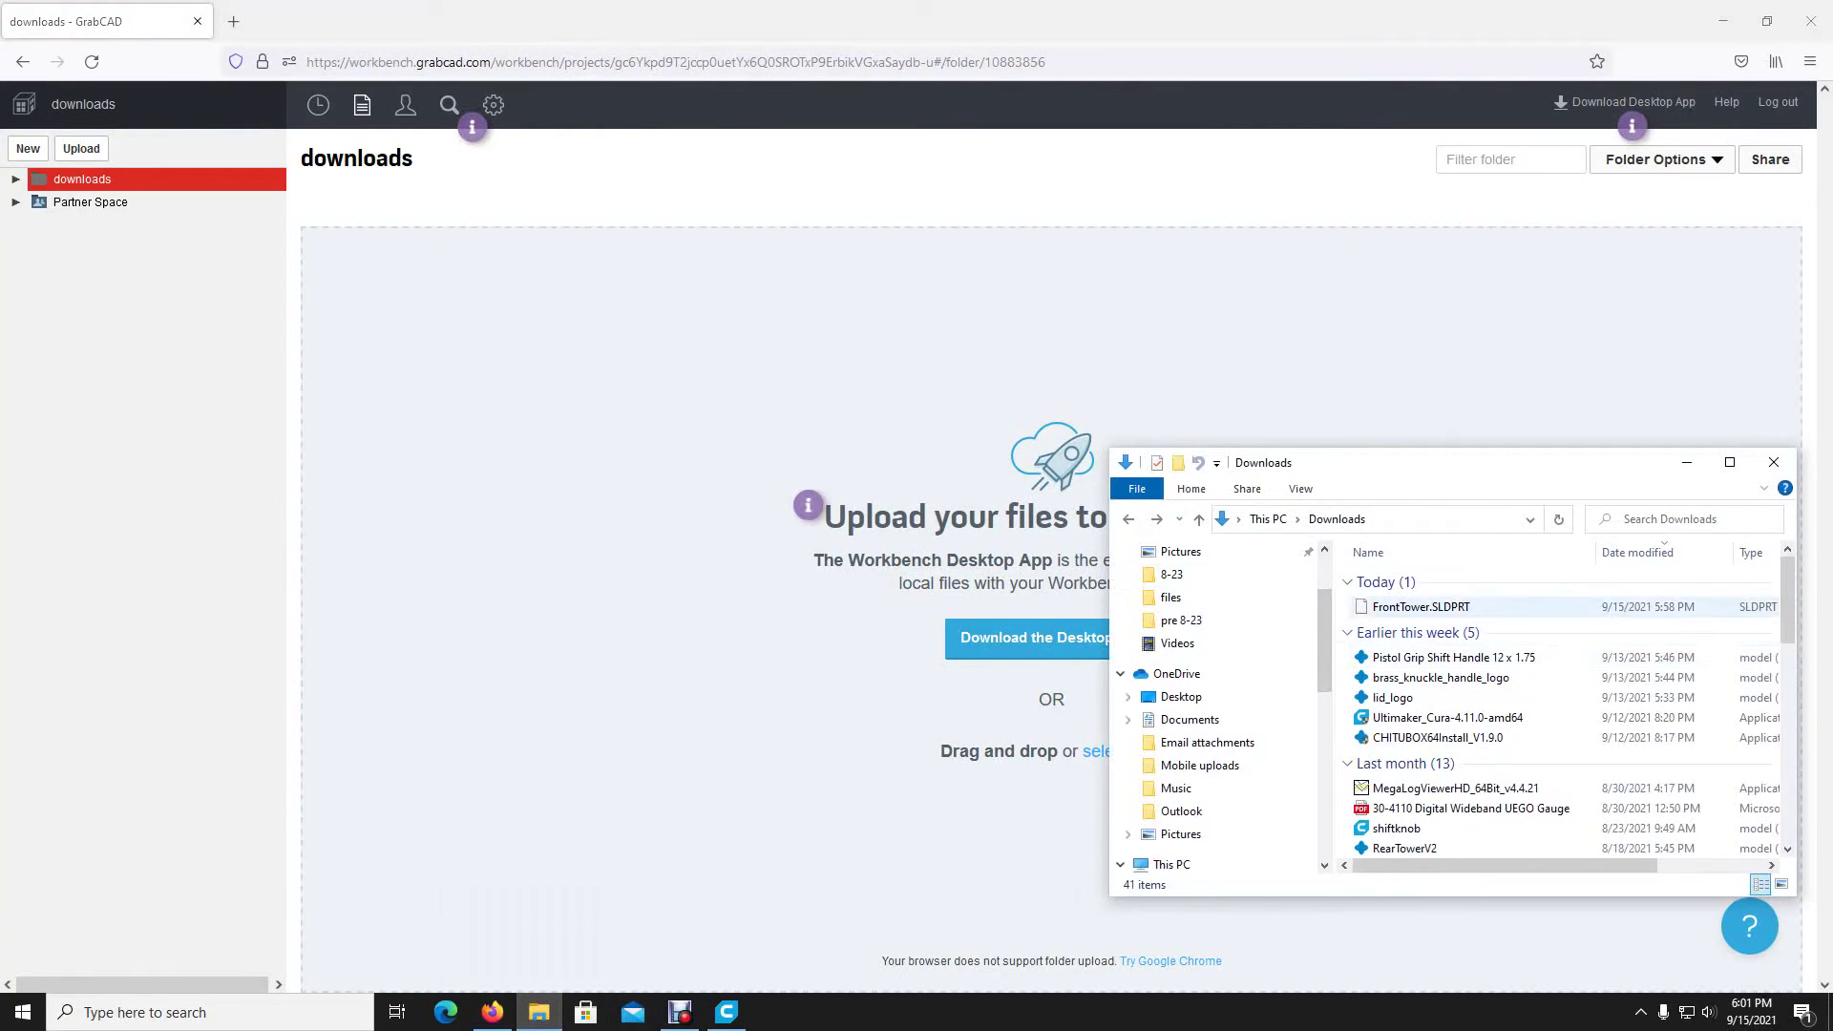
left_click_drag(1420, 606, 1003, 811)
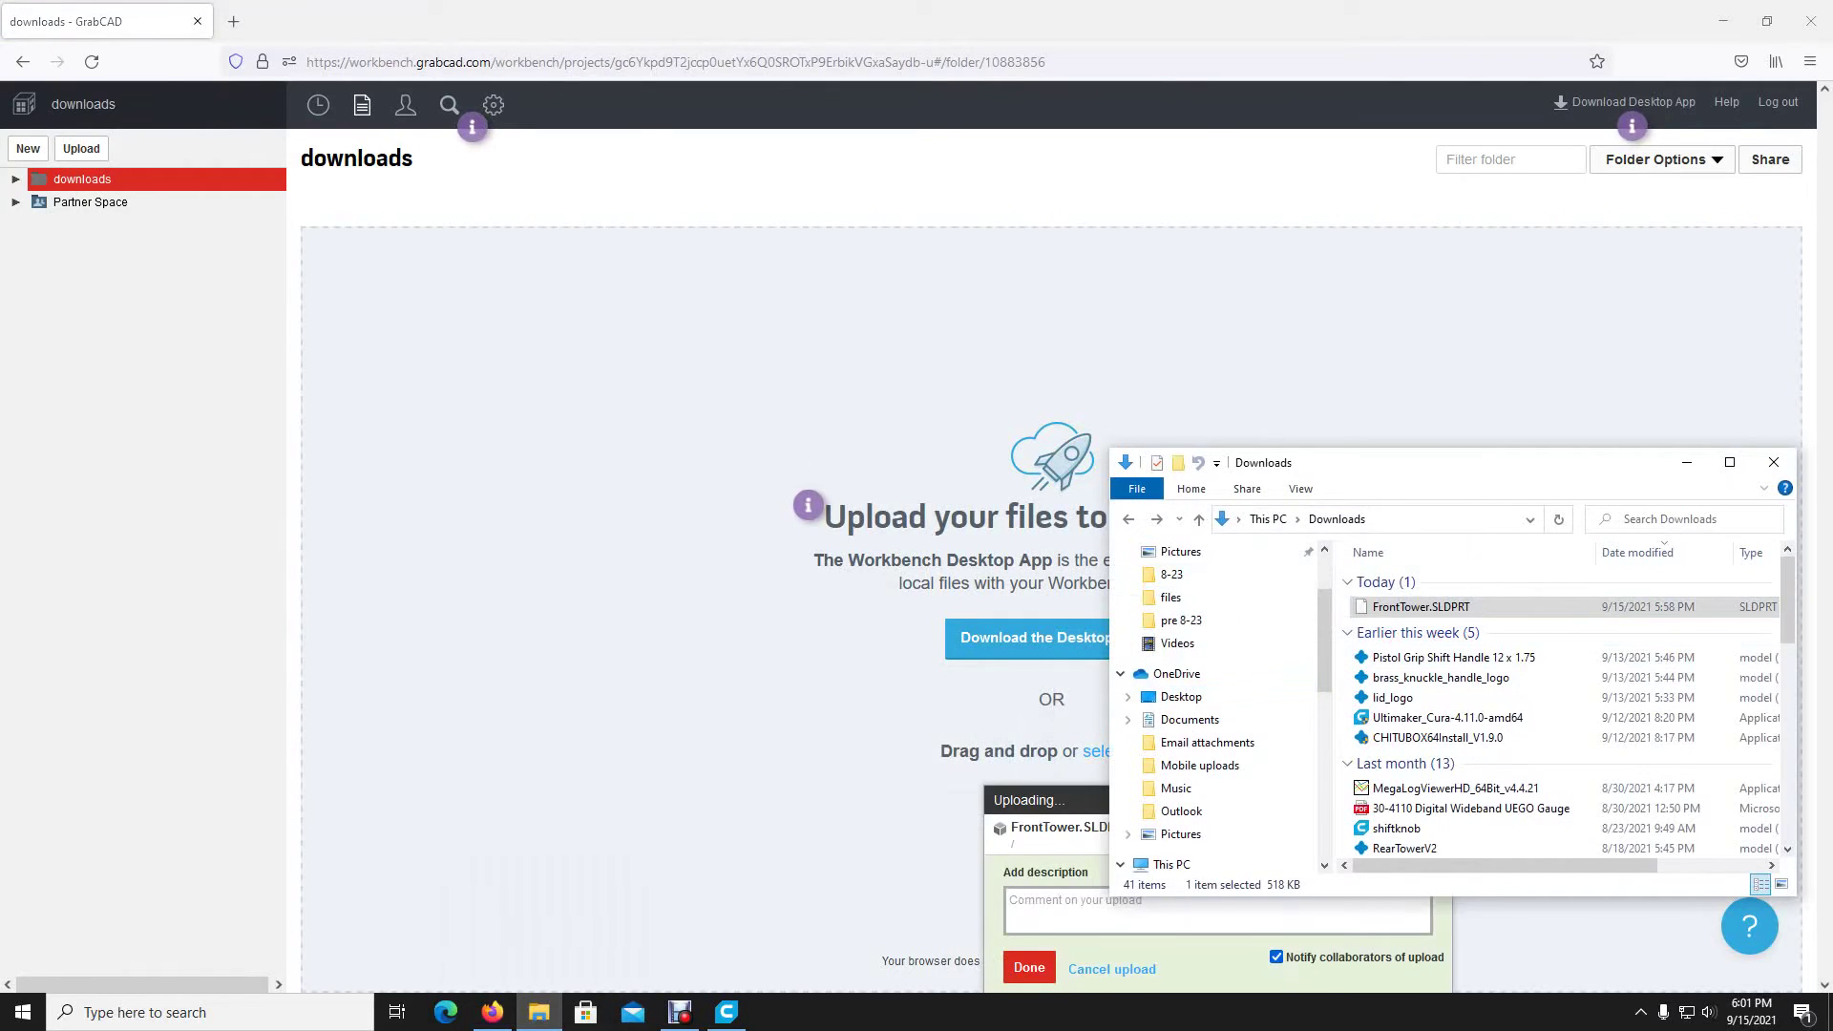
left_click(1687, 462)
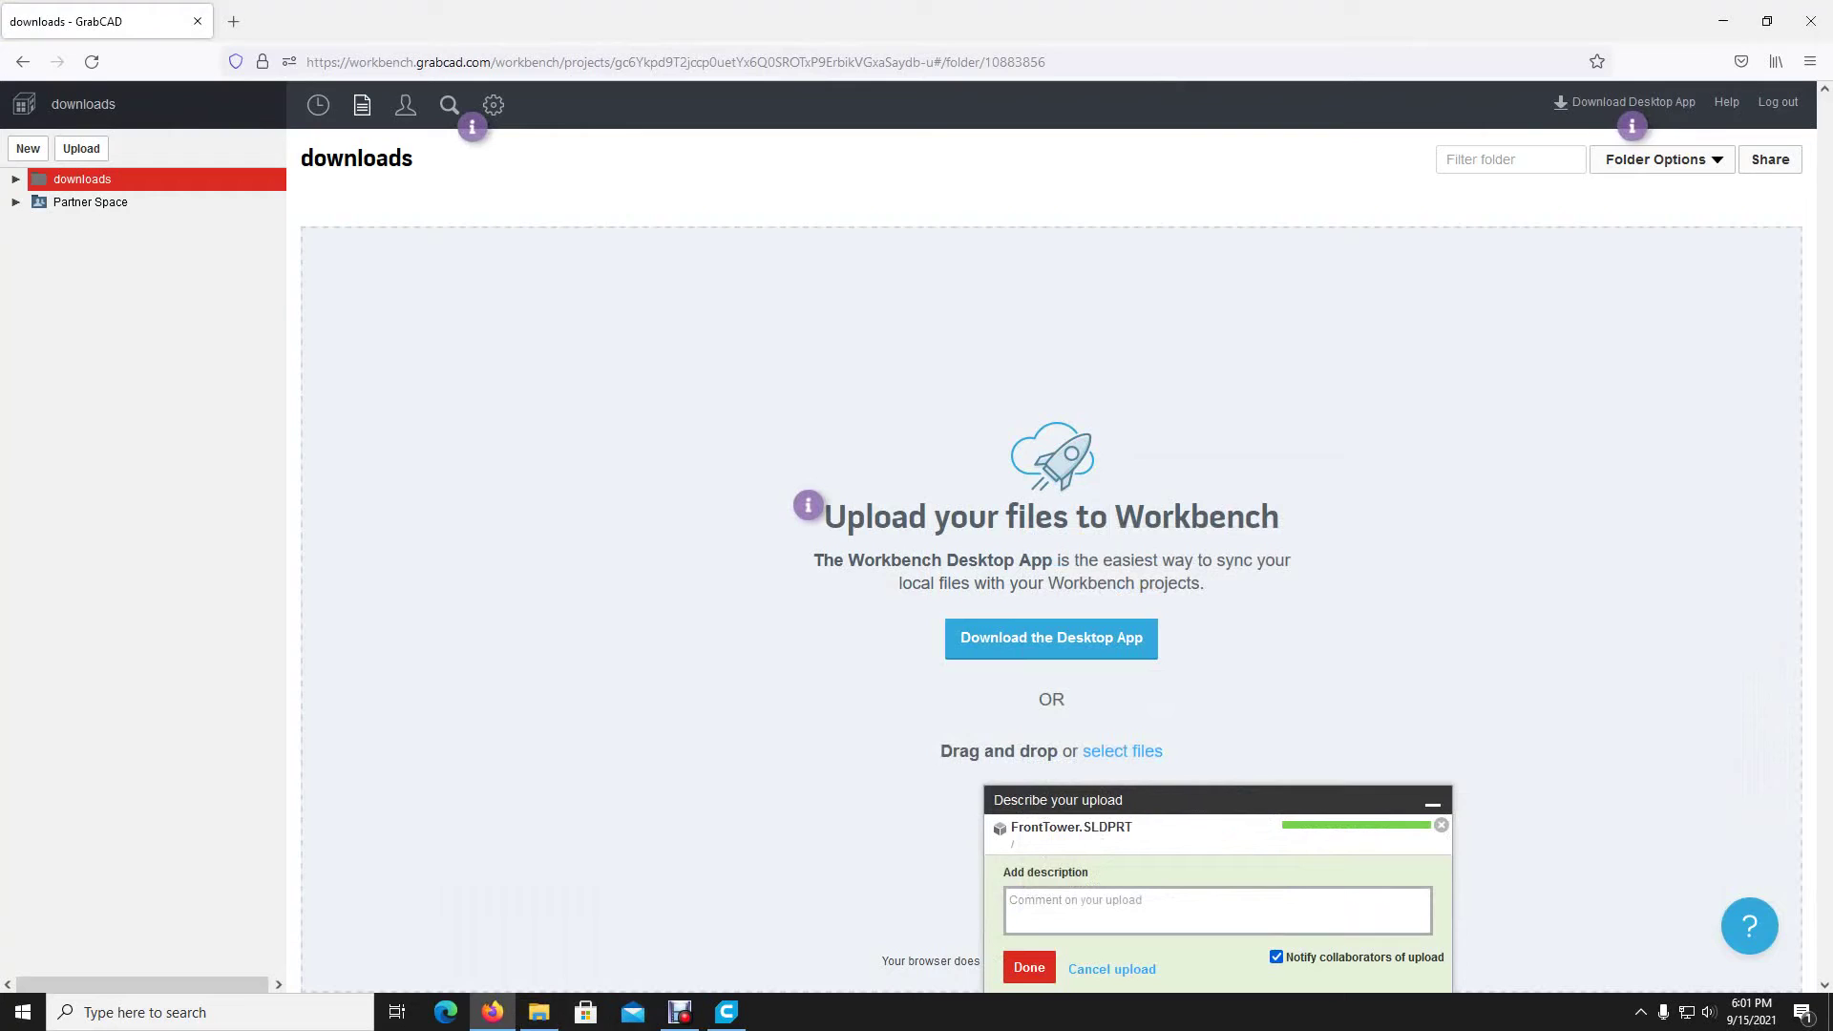
left_click(1029, 967)
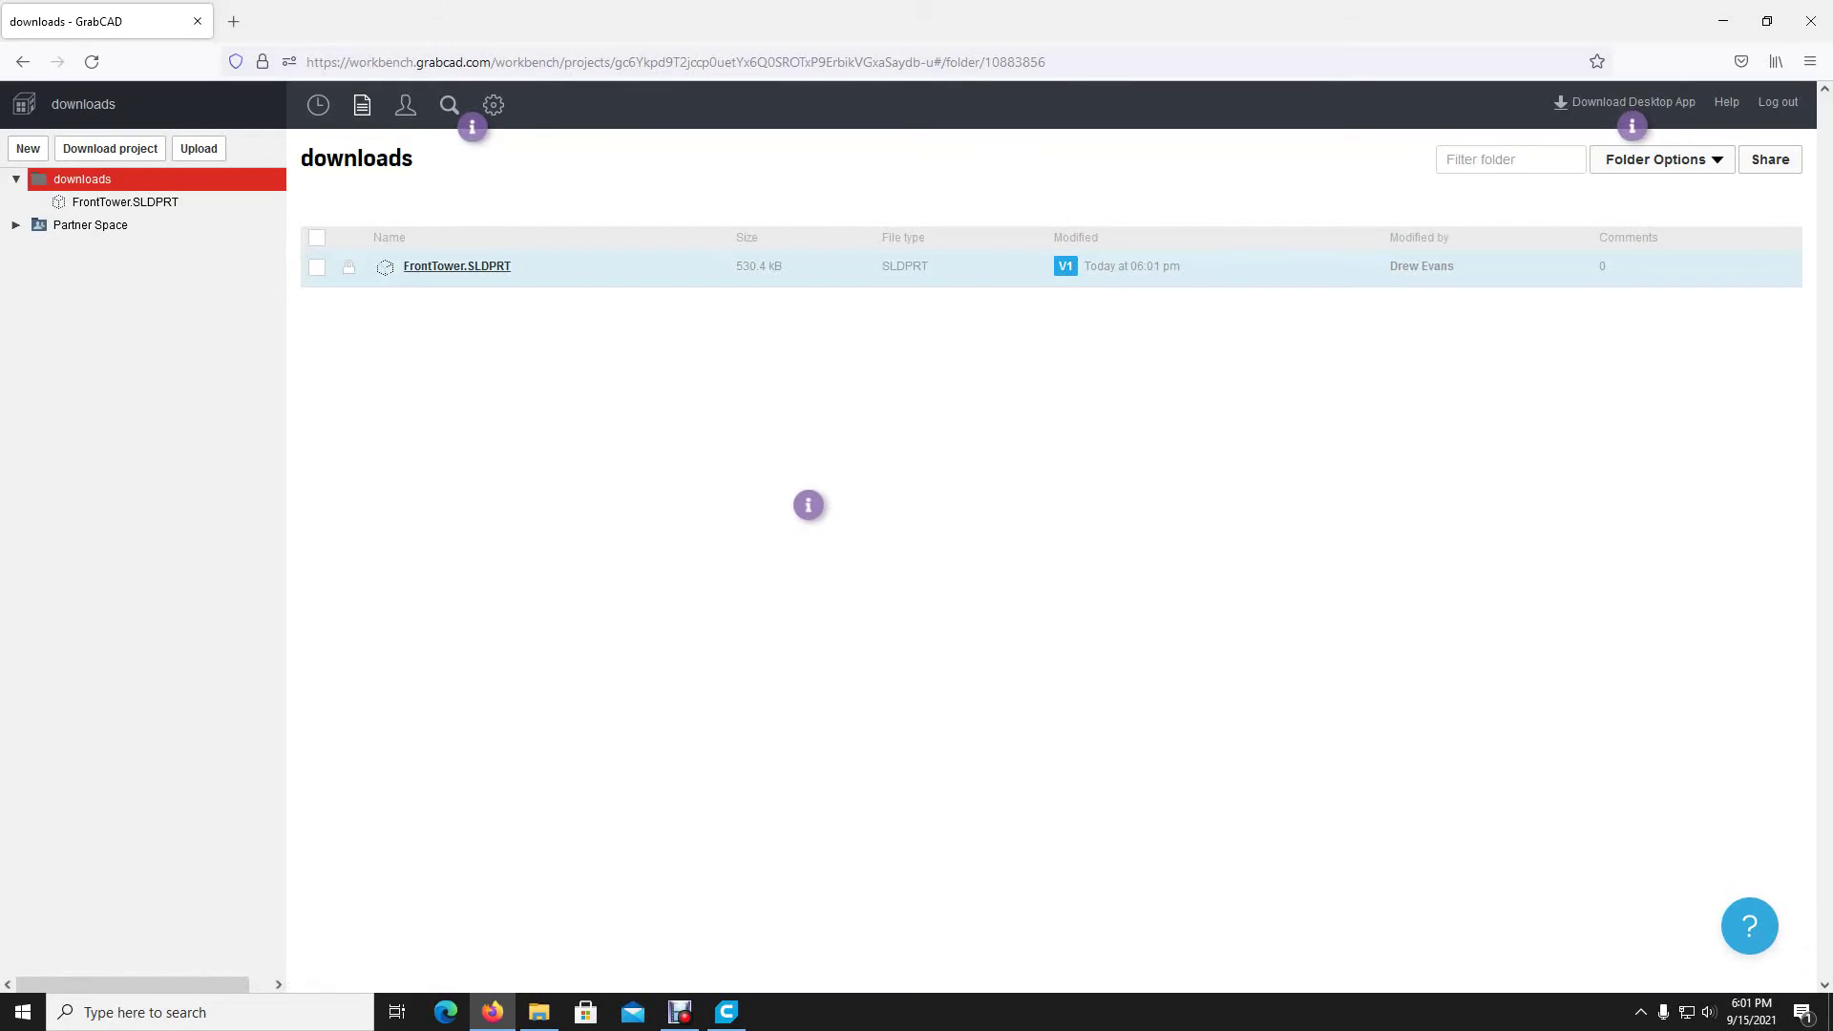
Step: Open FrontTower.SLDPRT's 3D viewer page from the downloads project file list
left_click(457, 266)
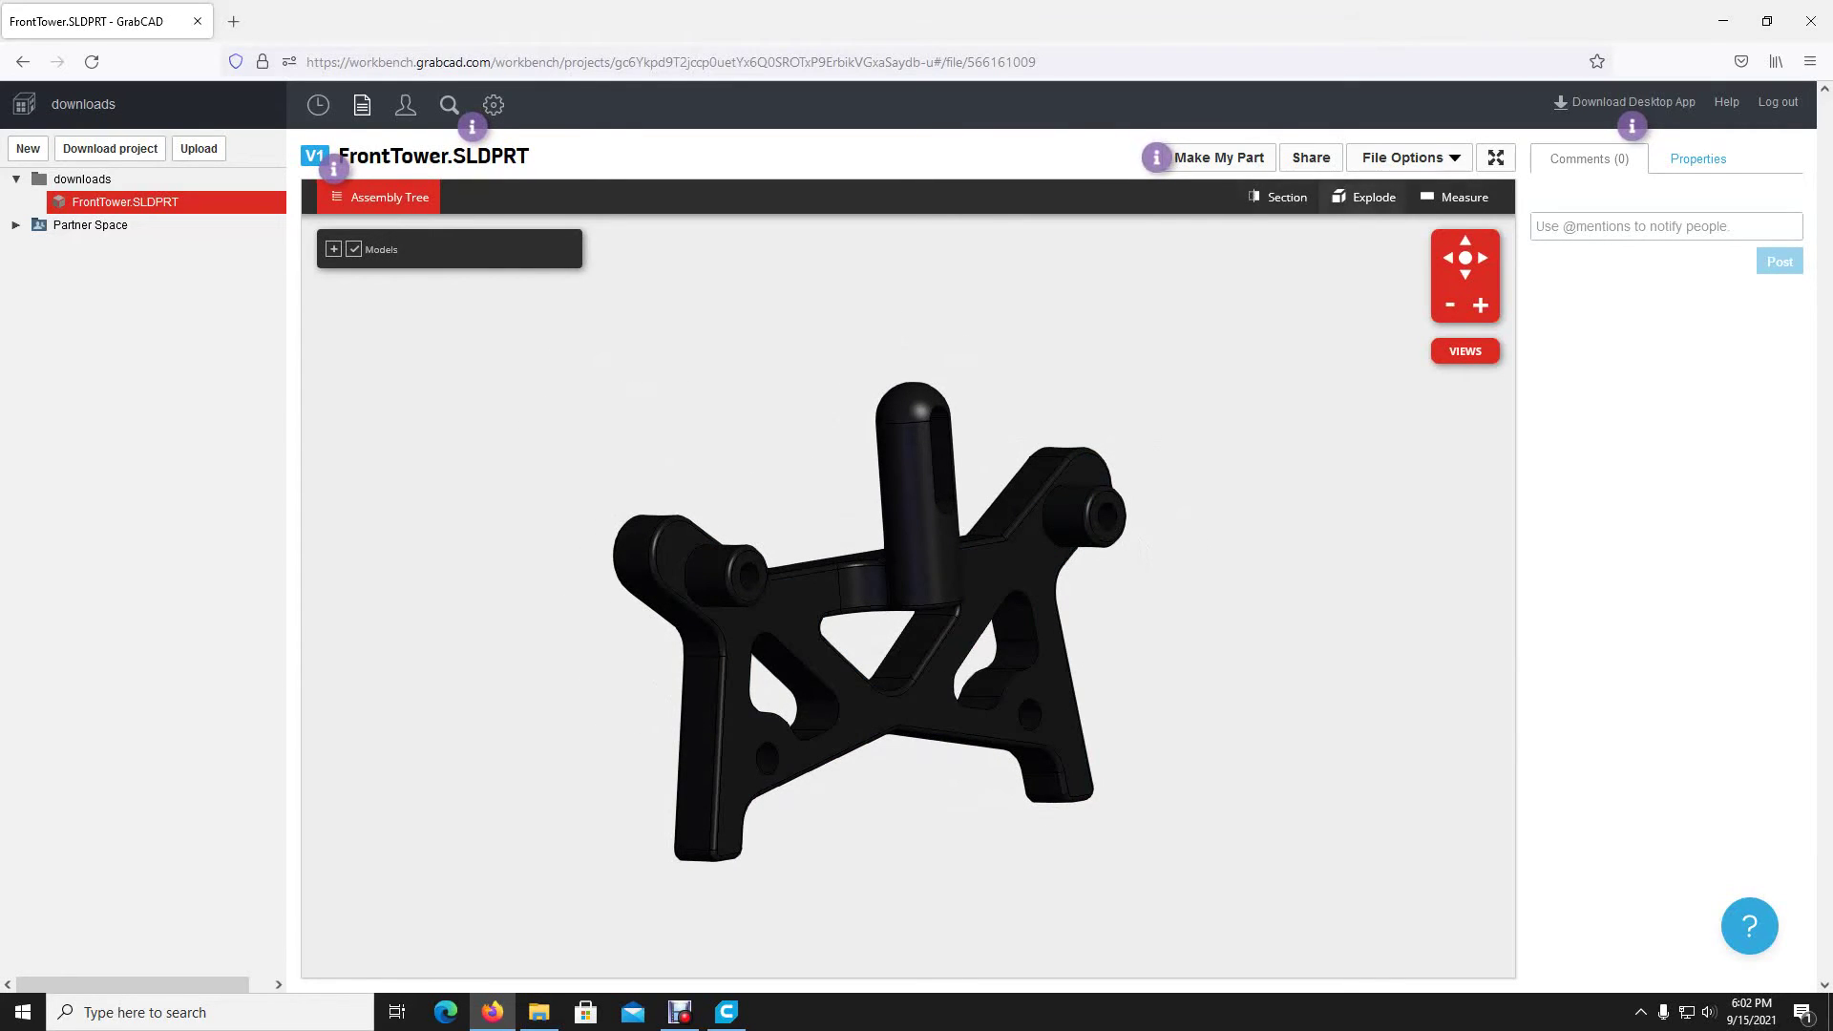
Step: Export the part as a High-detail STL, save FrontTower.stl, and close Firefox
left_click(1408, 157)
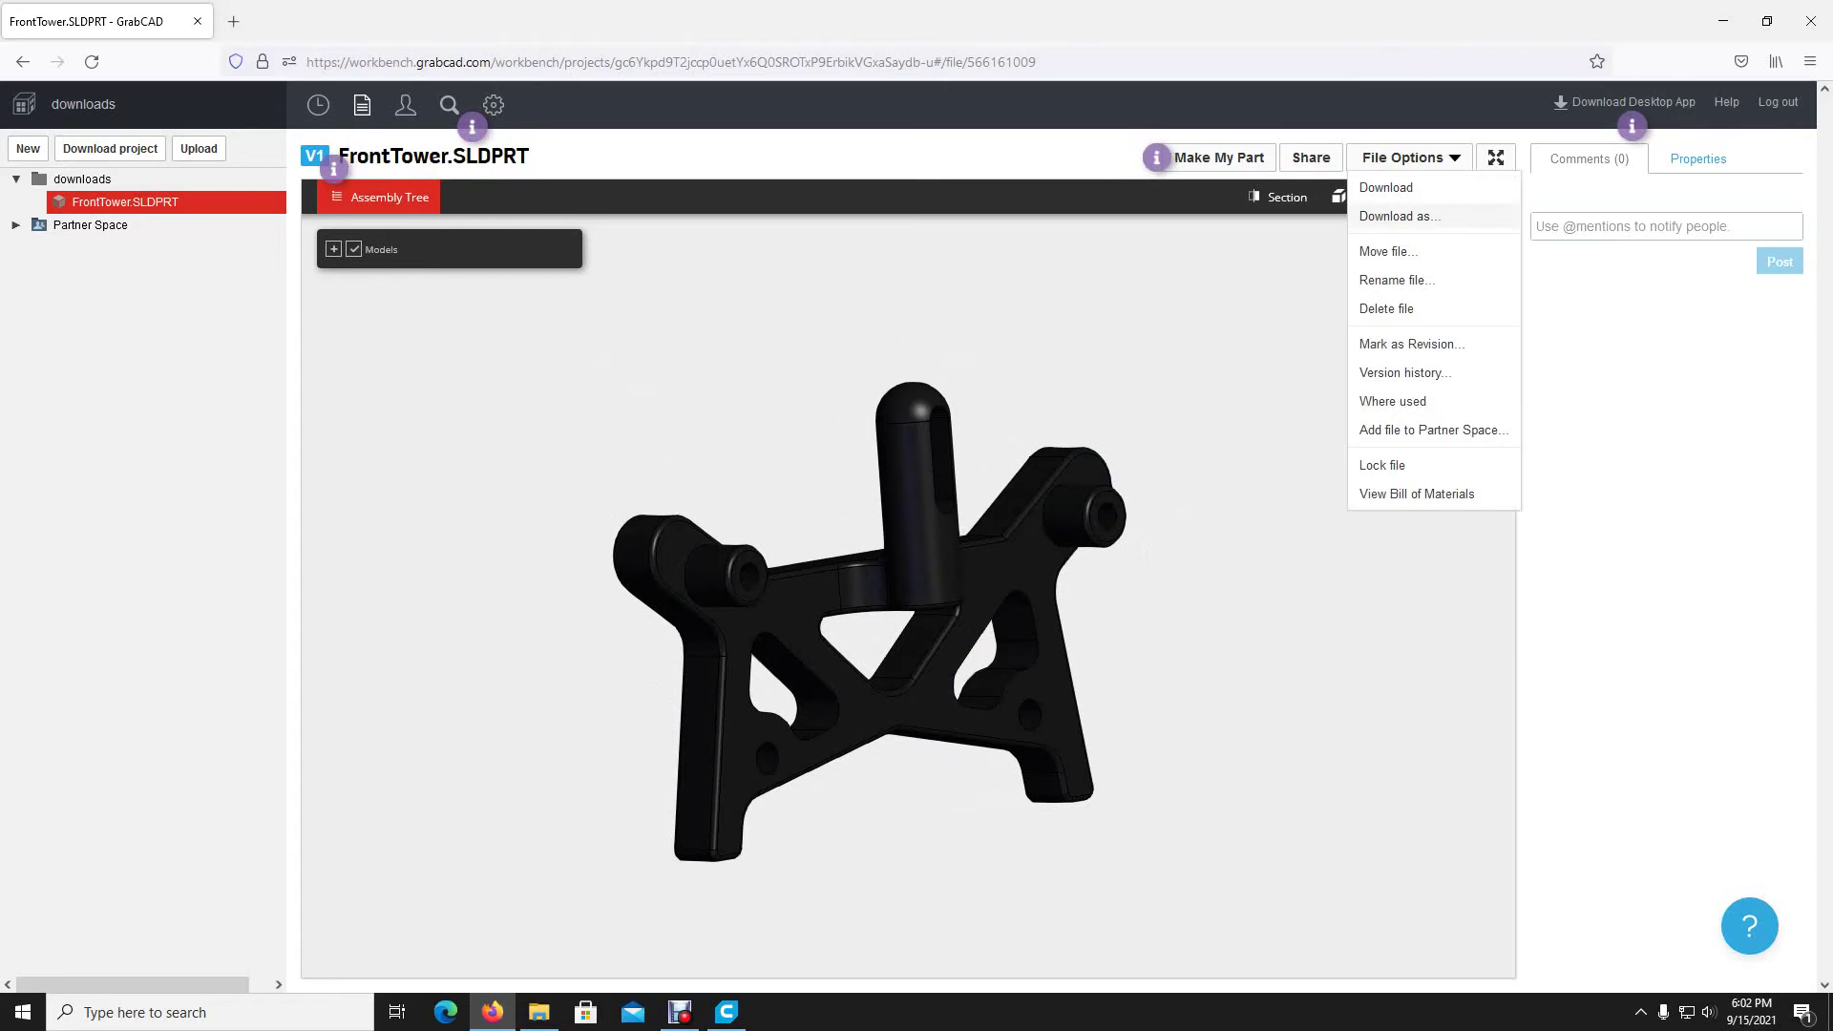
left_click(1399, 216)
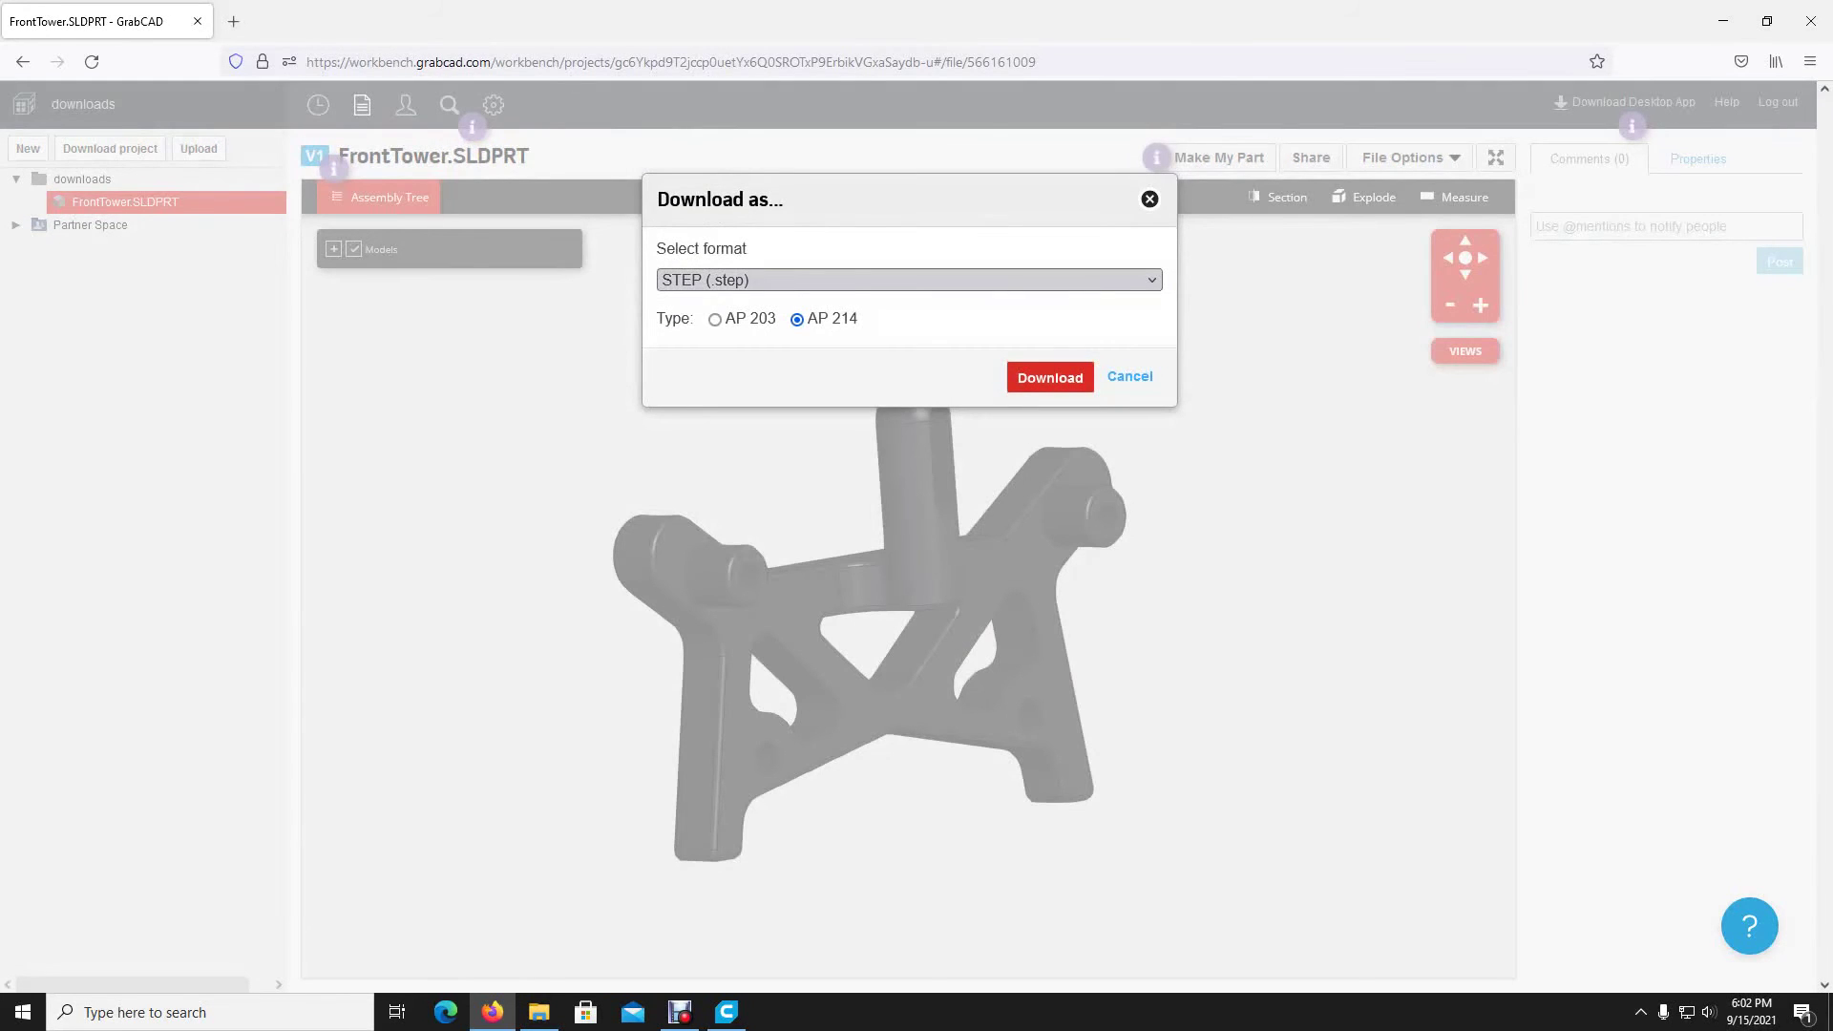
left_click(908, 279)
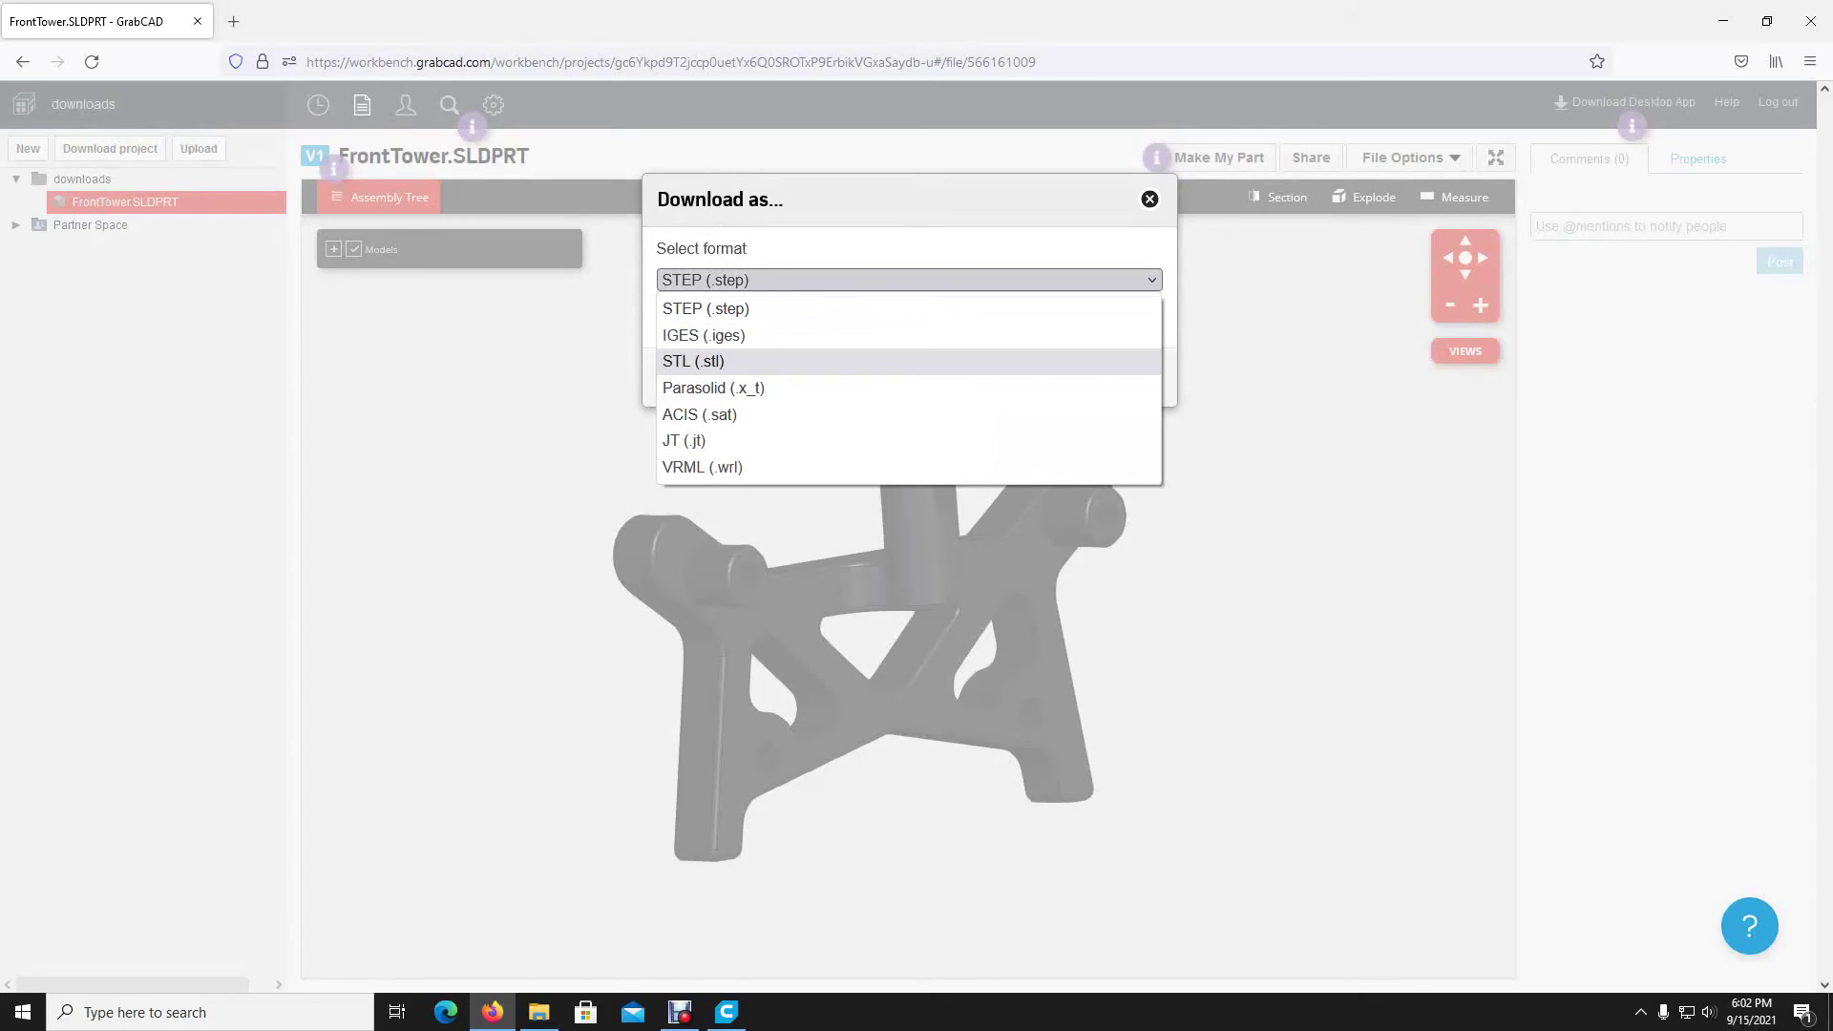
key("Return")
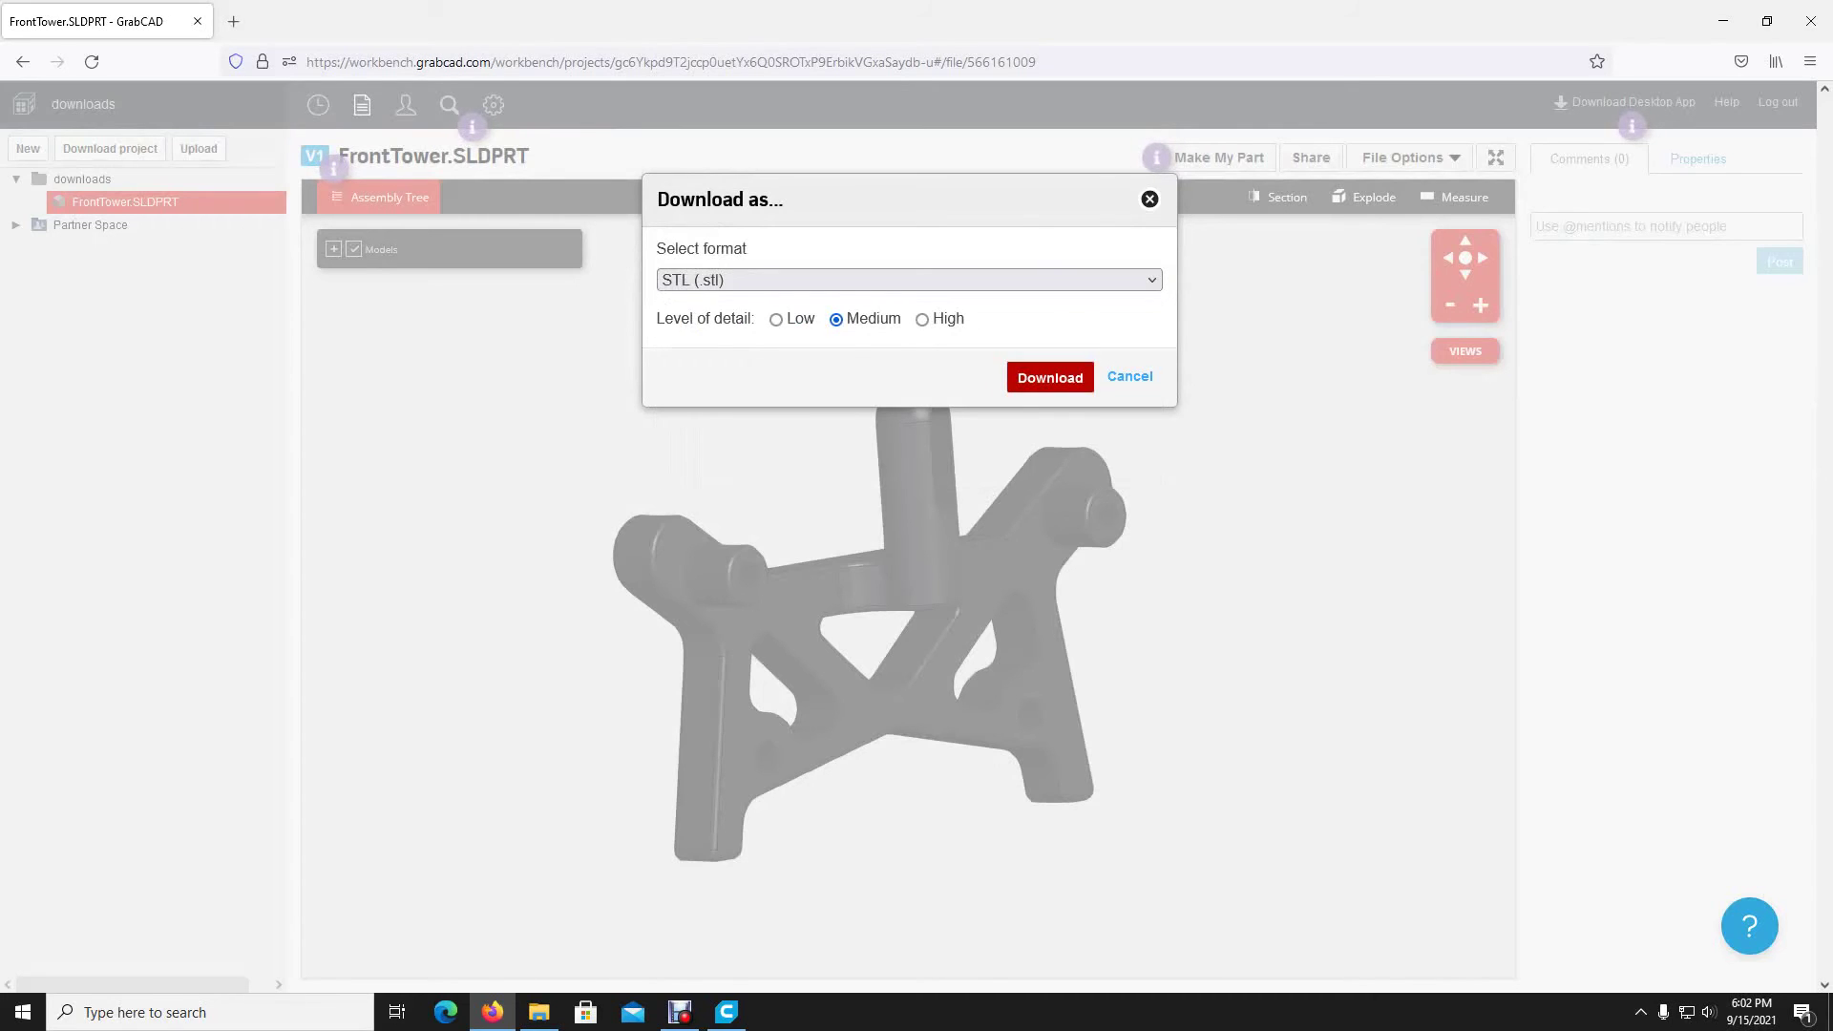
left_click(922, 319)
left_click(1050, 377)
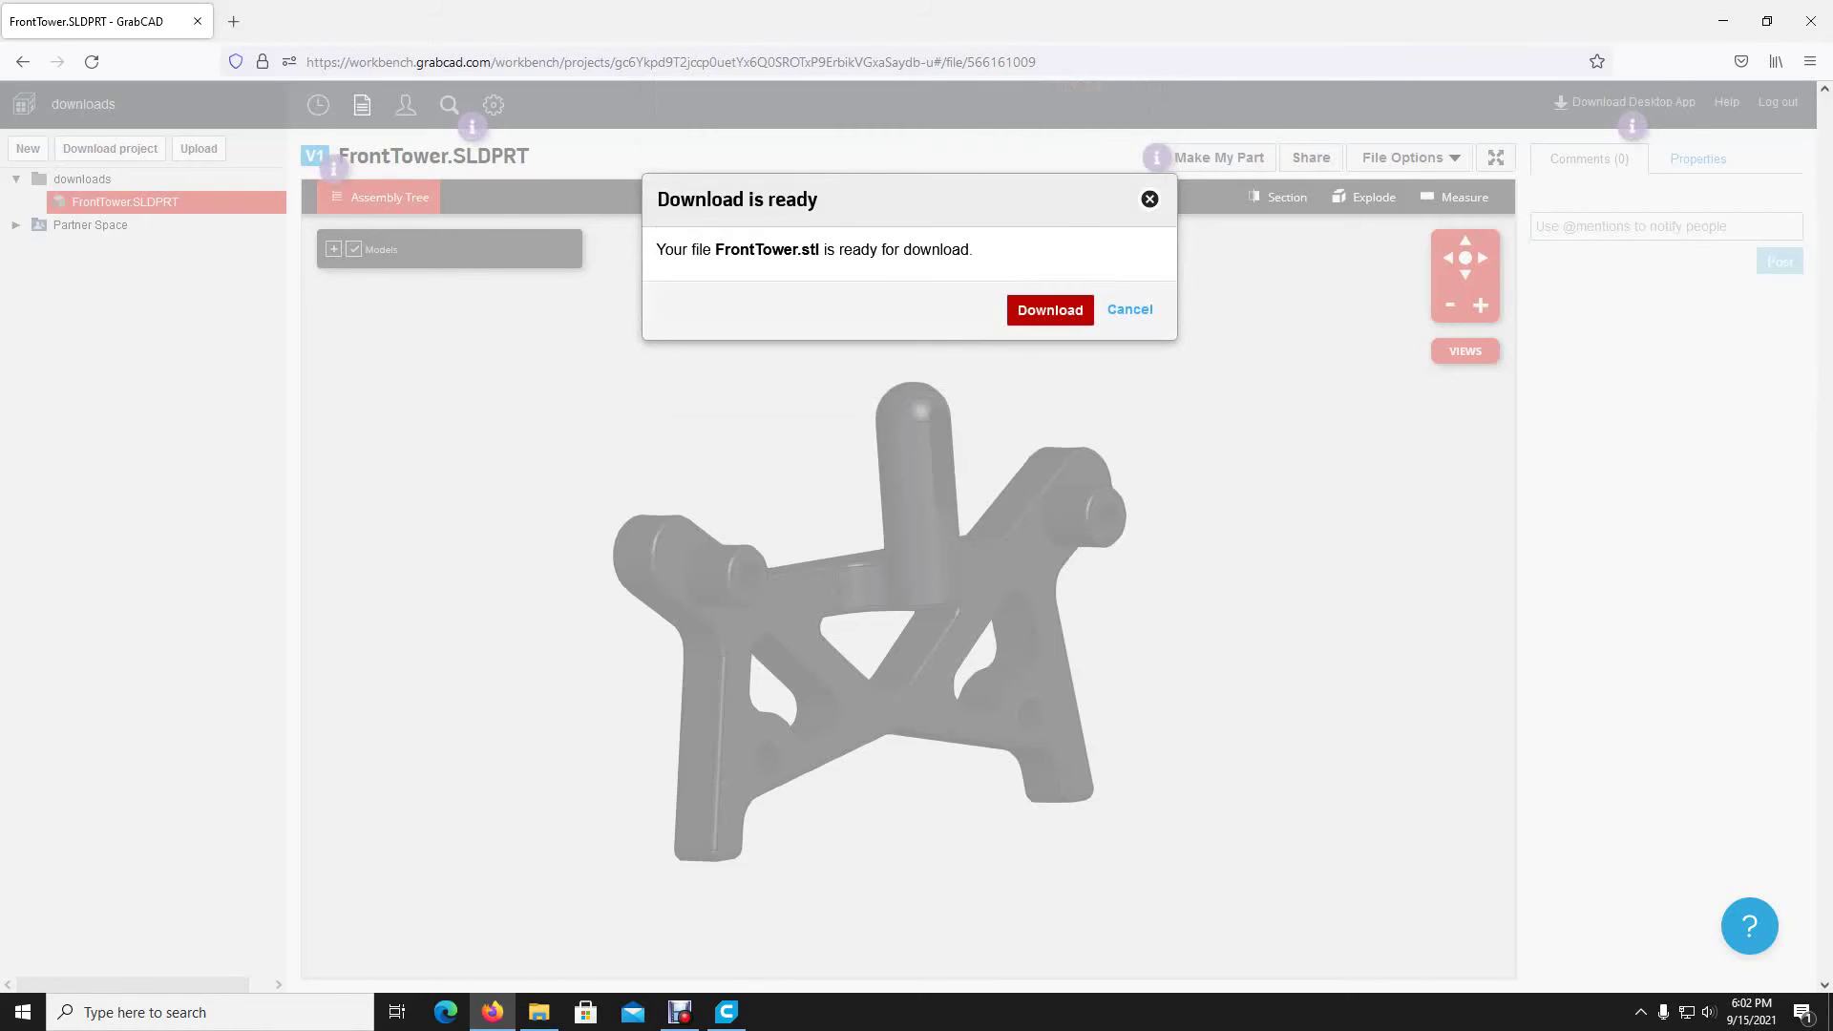
left_click(1050, 309)
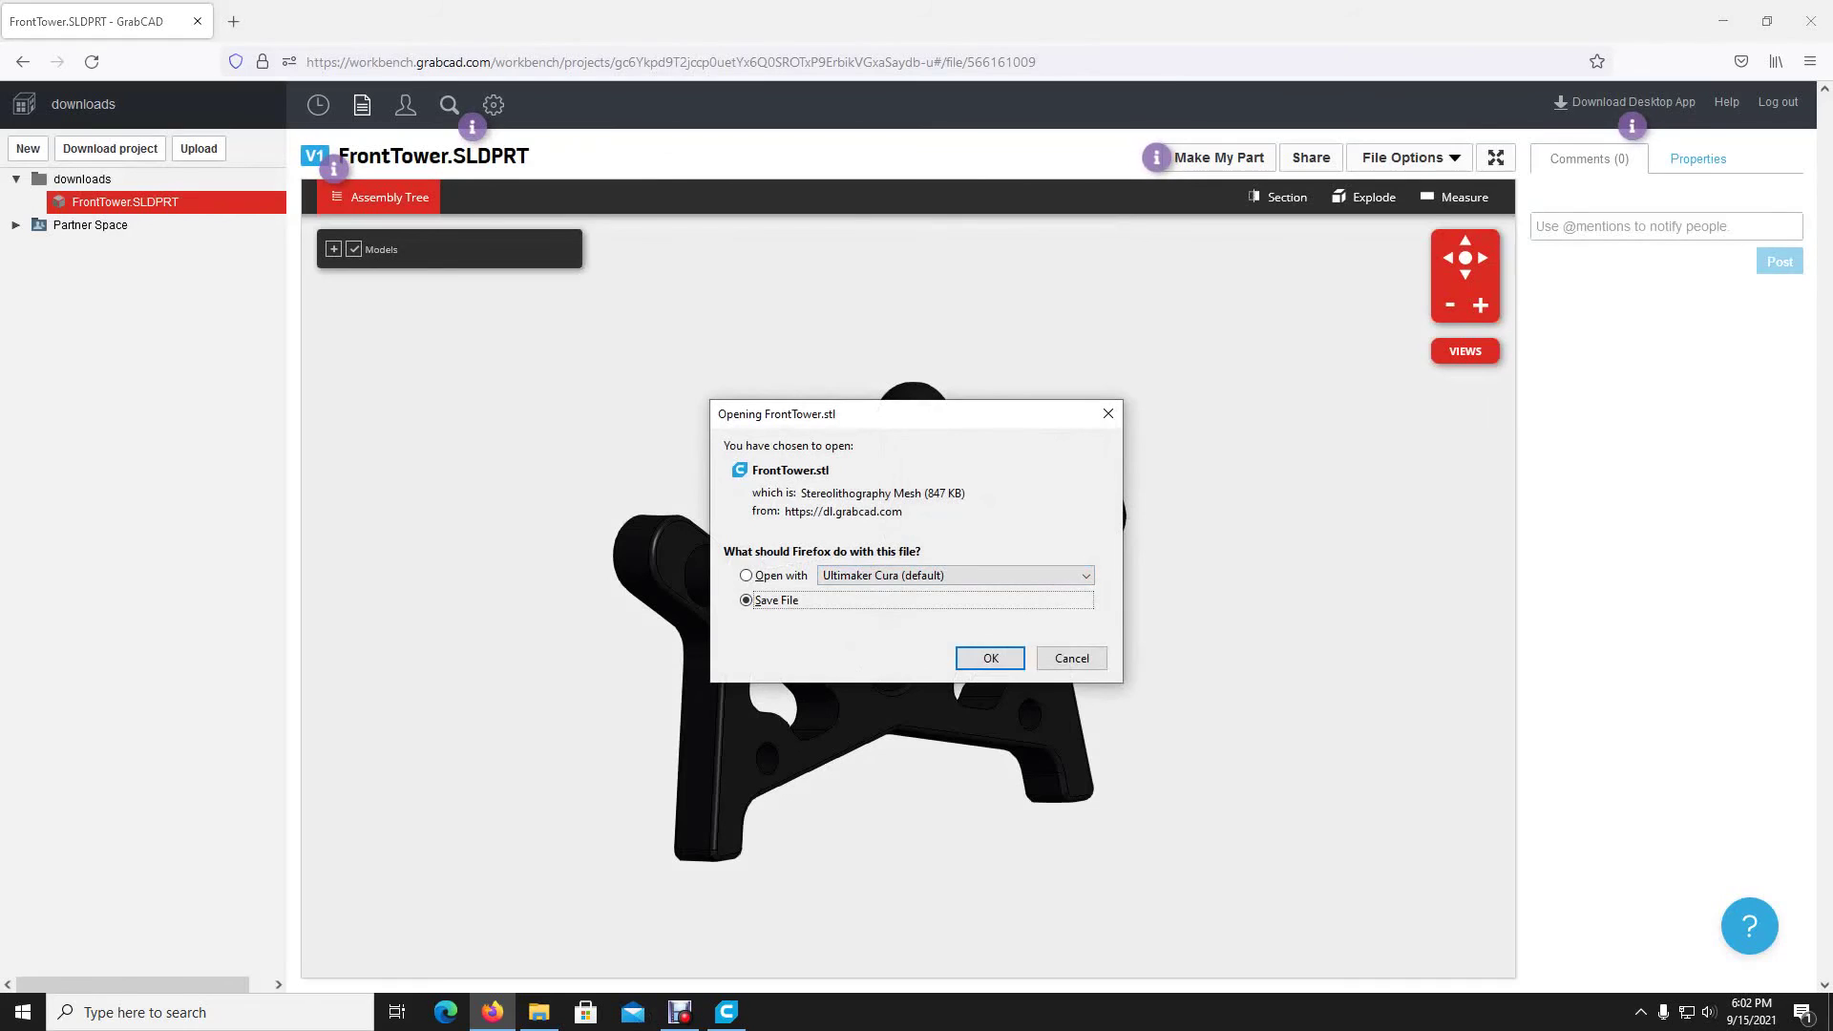
key("Return")
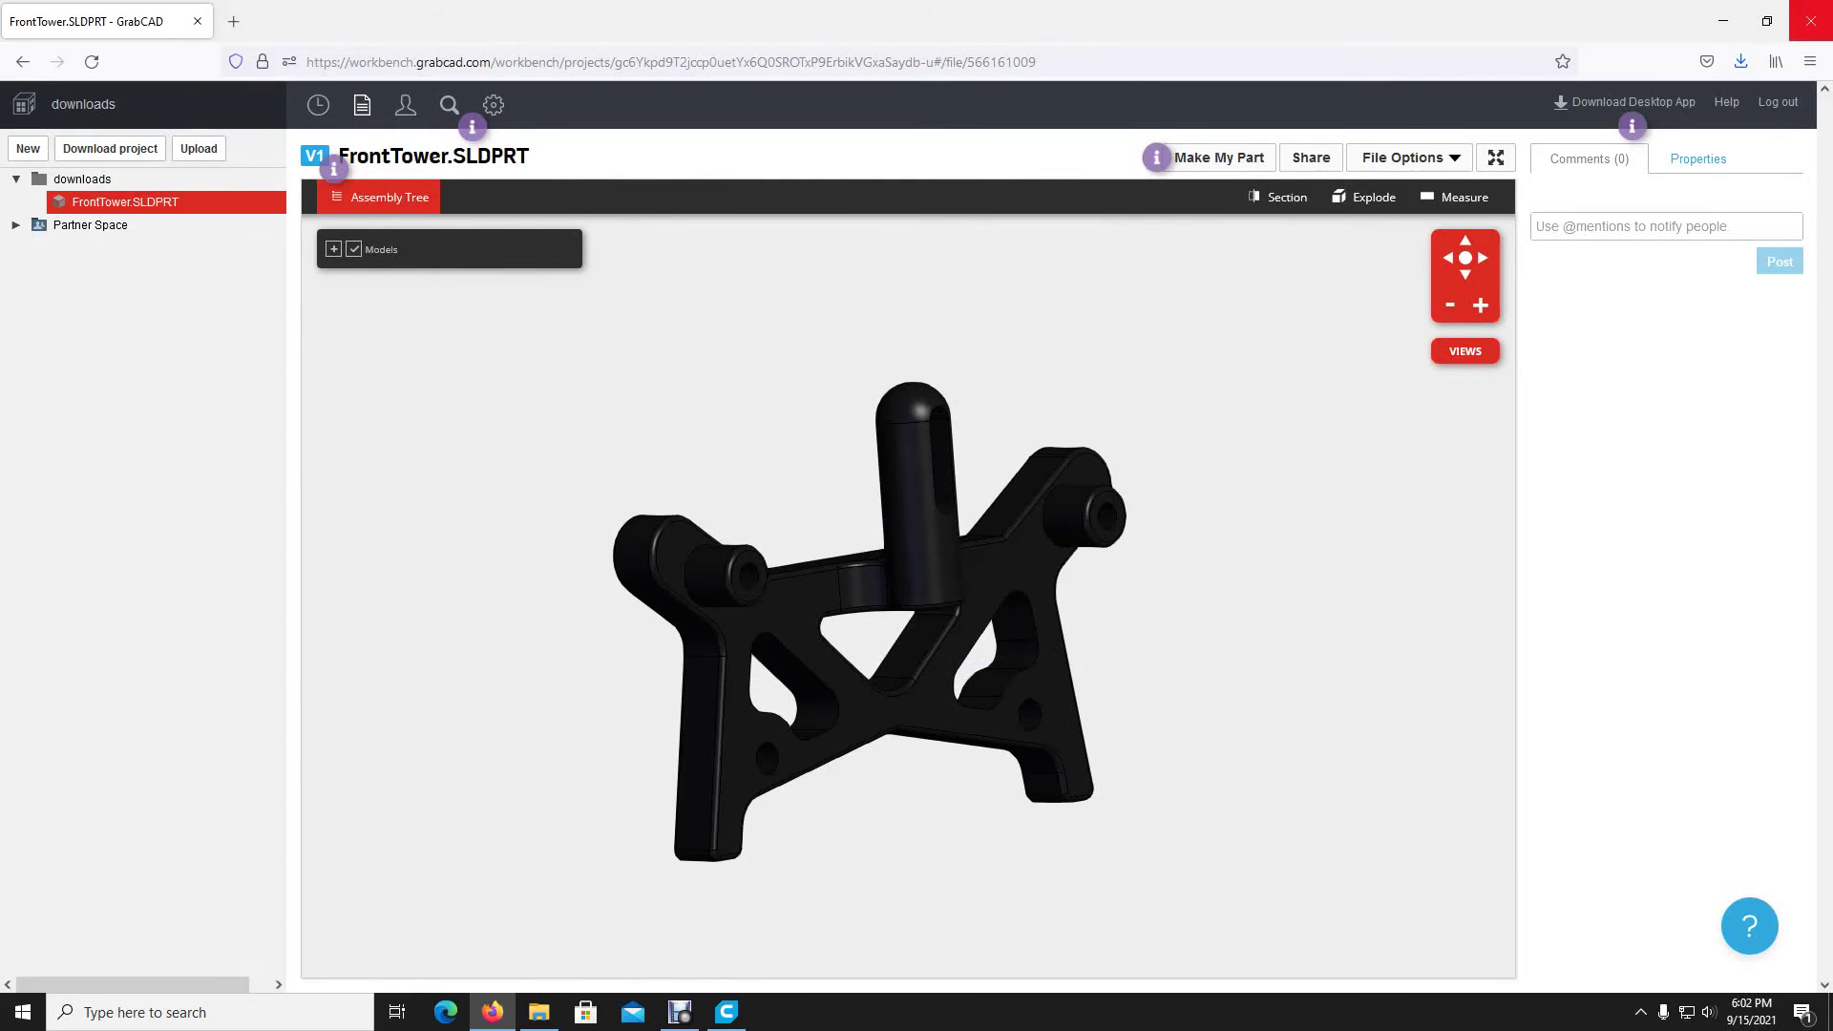
left_click(1811, 21)
Step: Load the FrontTower STL from Downloads onto Cura's Ender-3 build plate as CE3_FrontTower (25.1 x 16.7 x 5.4 mm)
left_click(726, 1012)
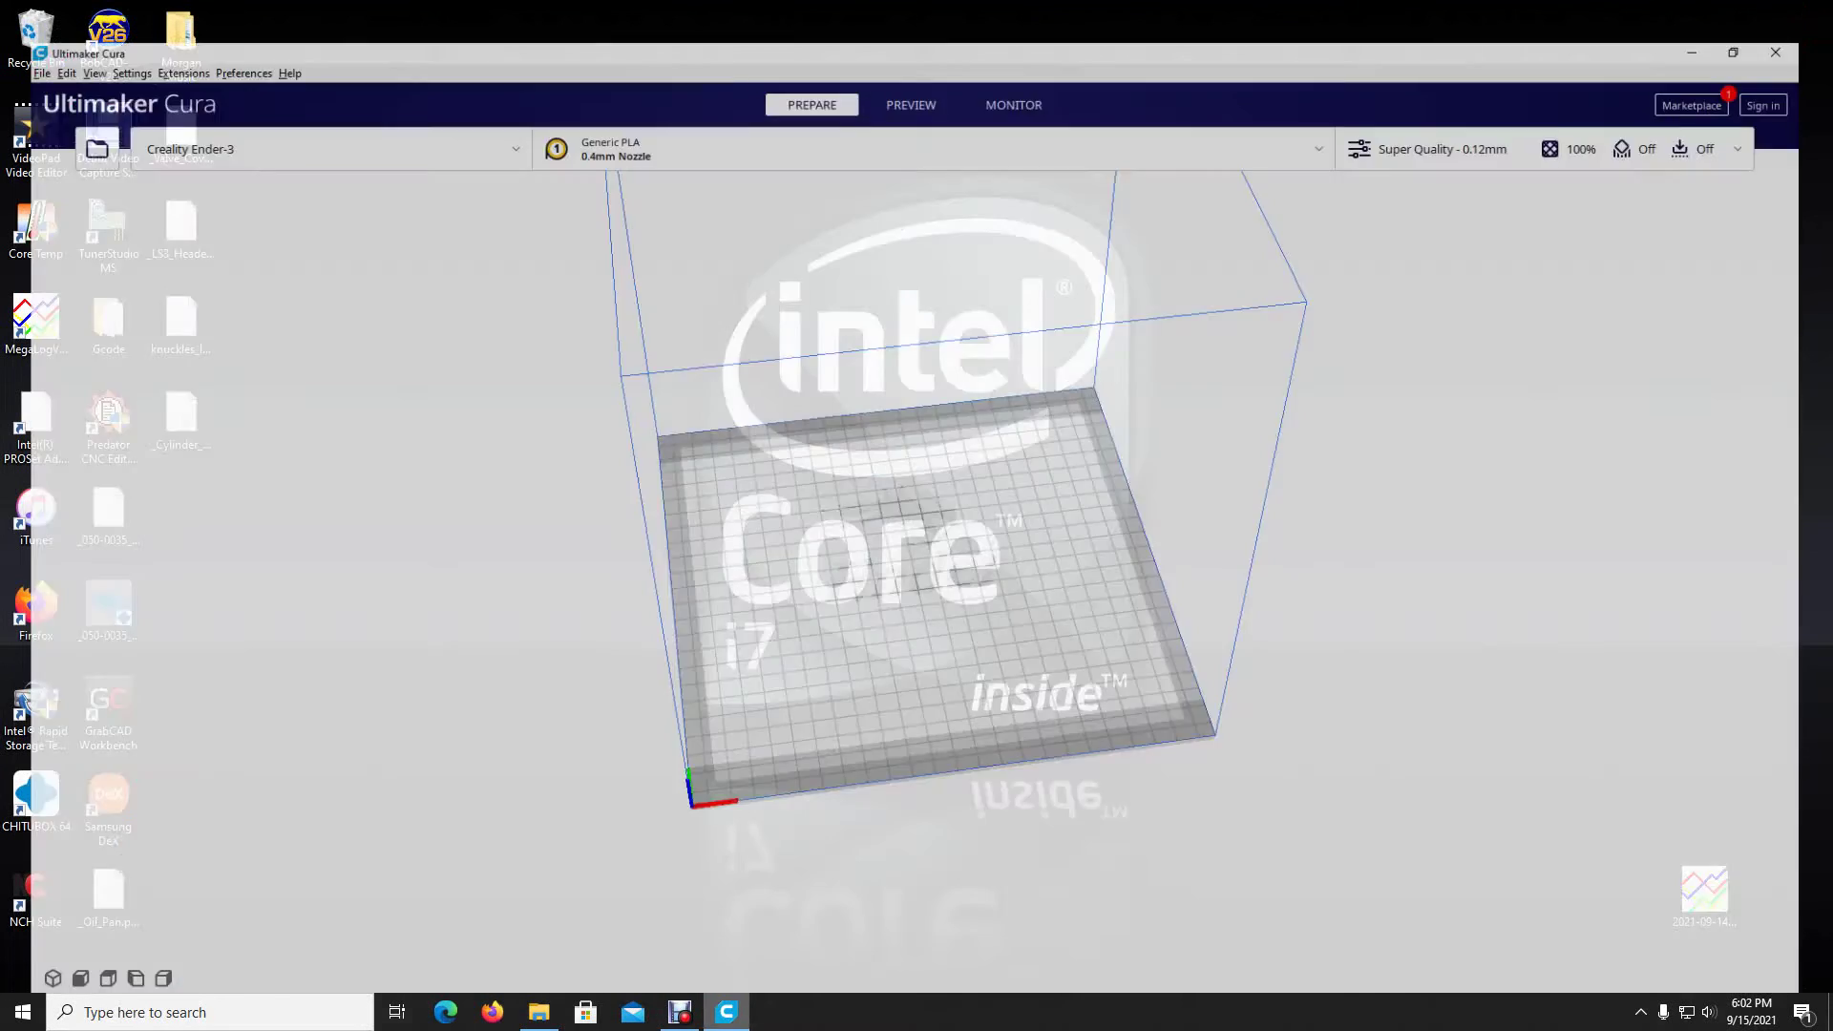
left_click(540, 1012)
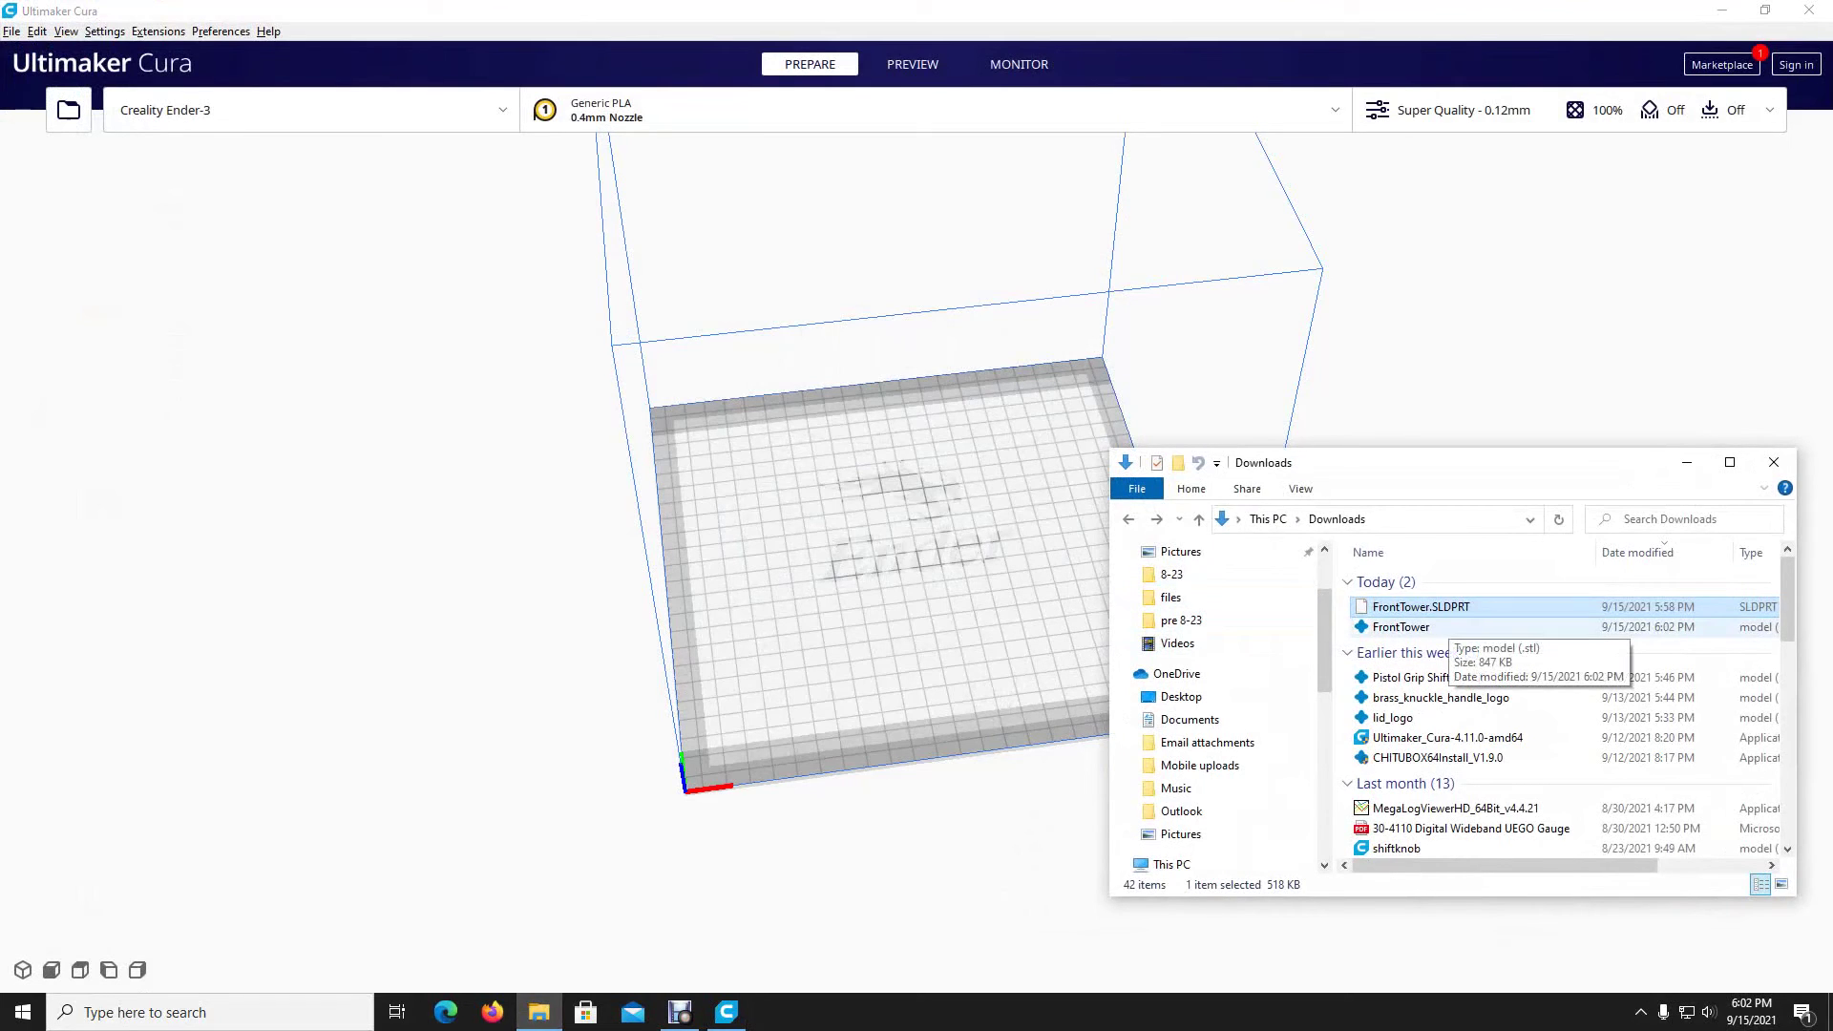
left_click_drag(1432, 462, 623, 347)
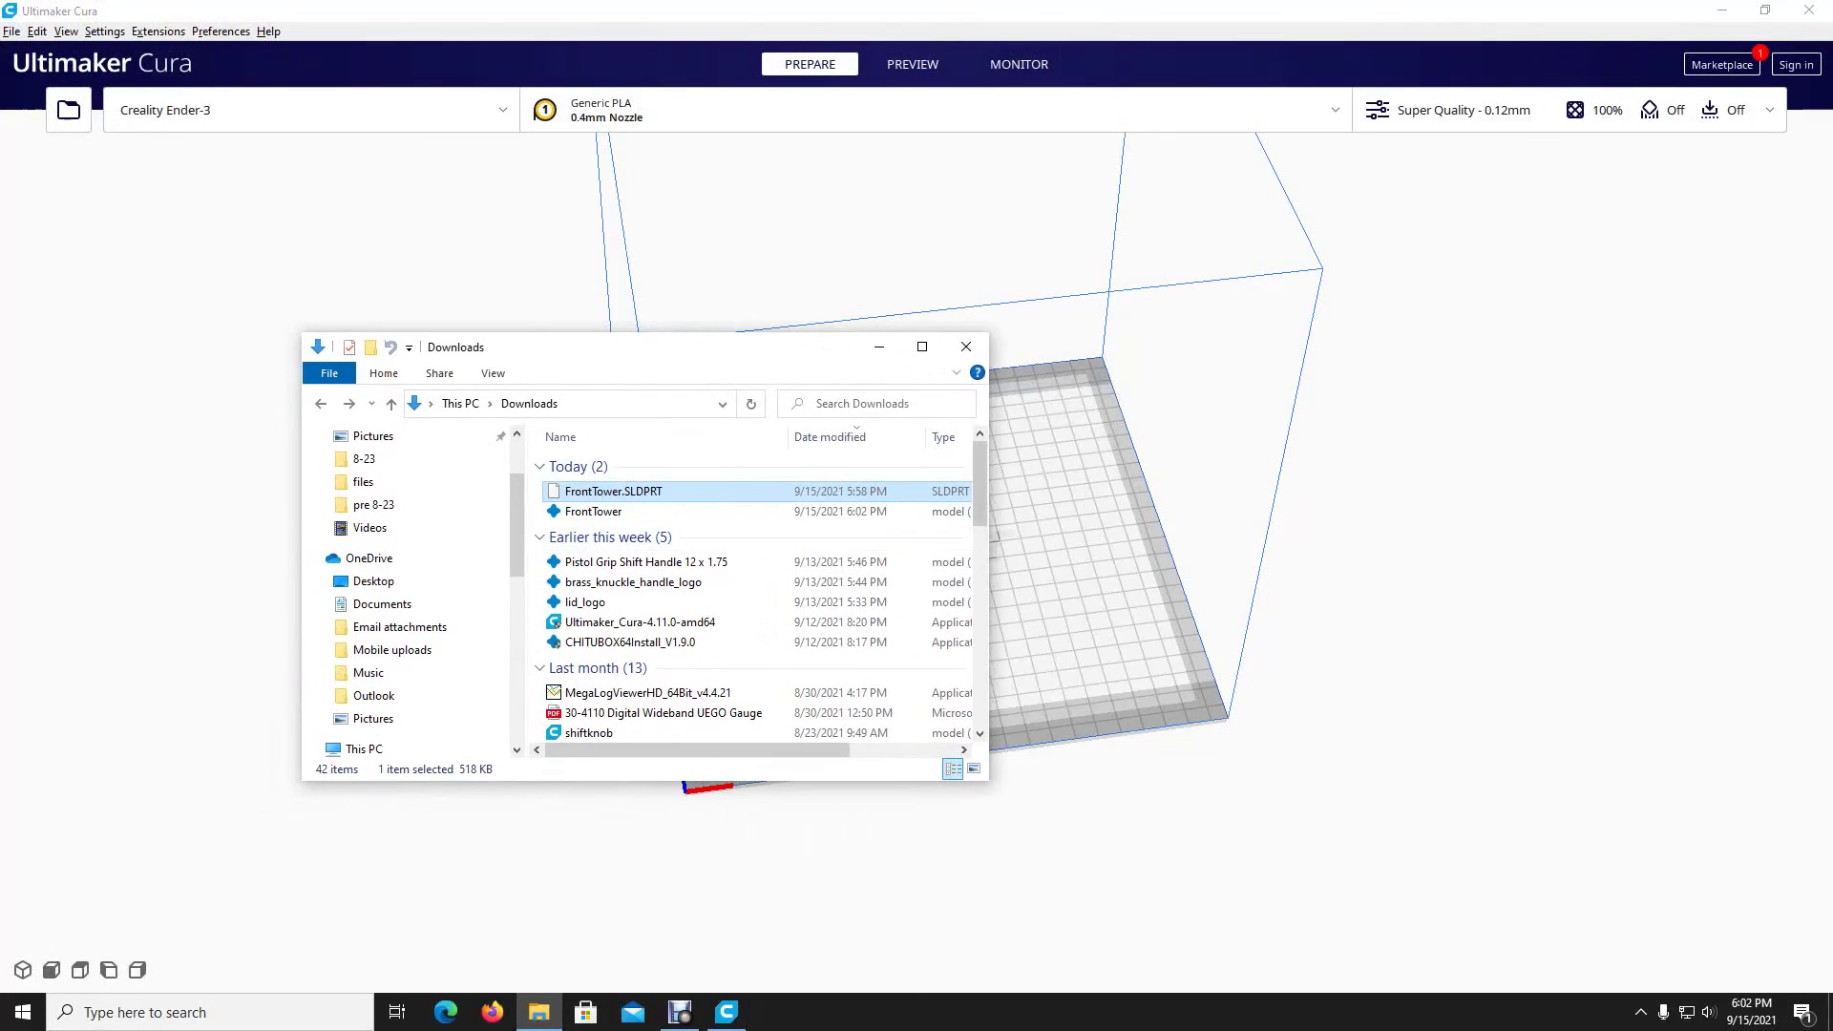
left_click_drag(988, 534, 1127, 534)
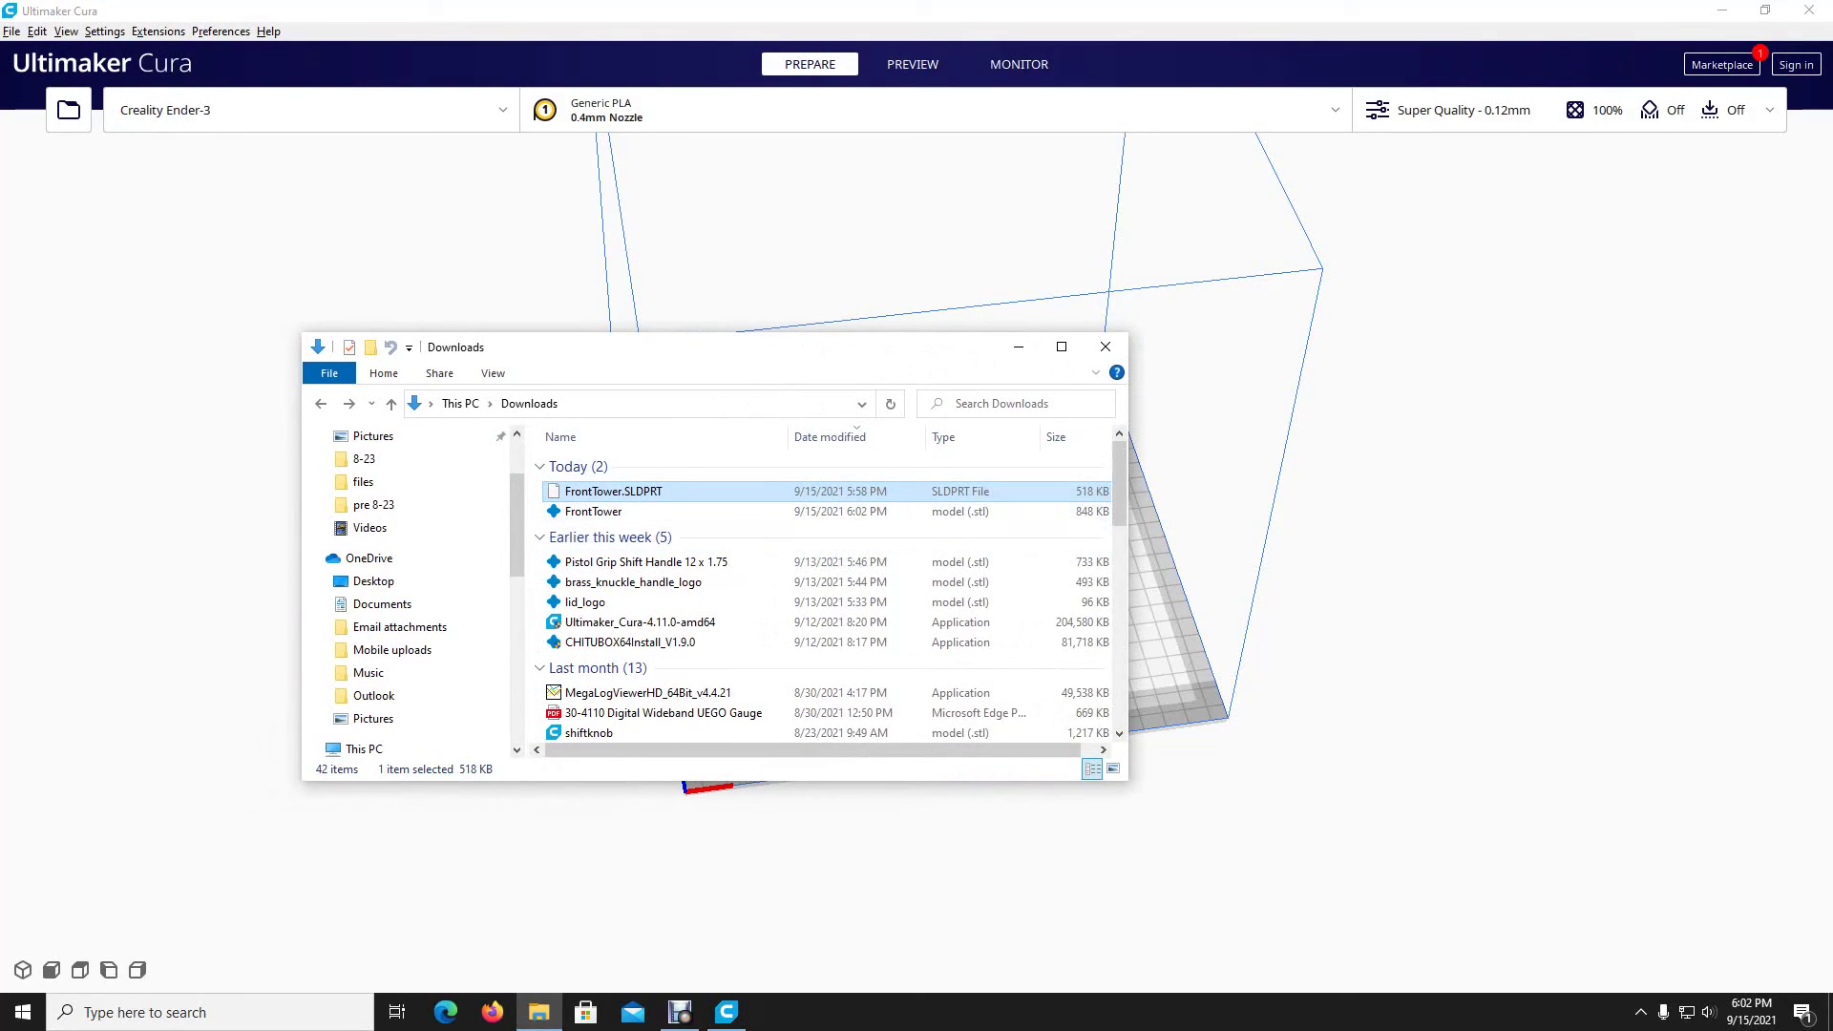
left_click_drag(573, 346, 916, 473)
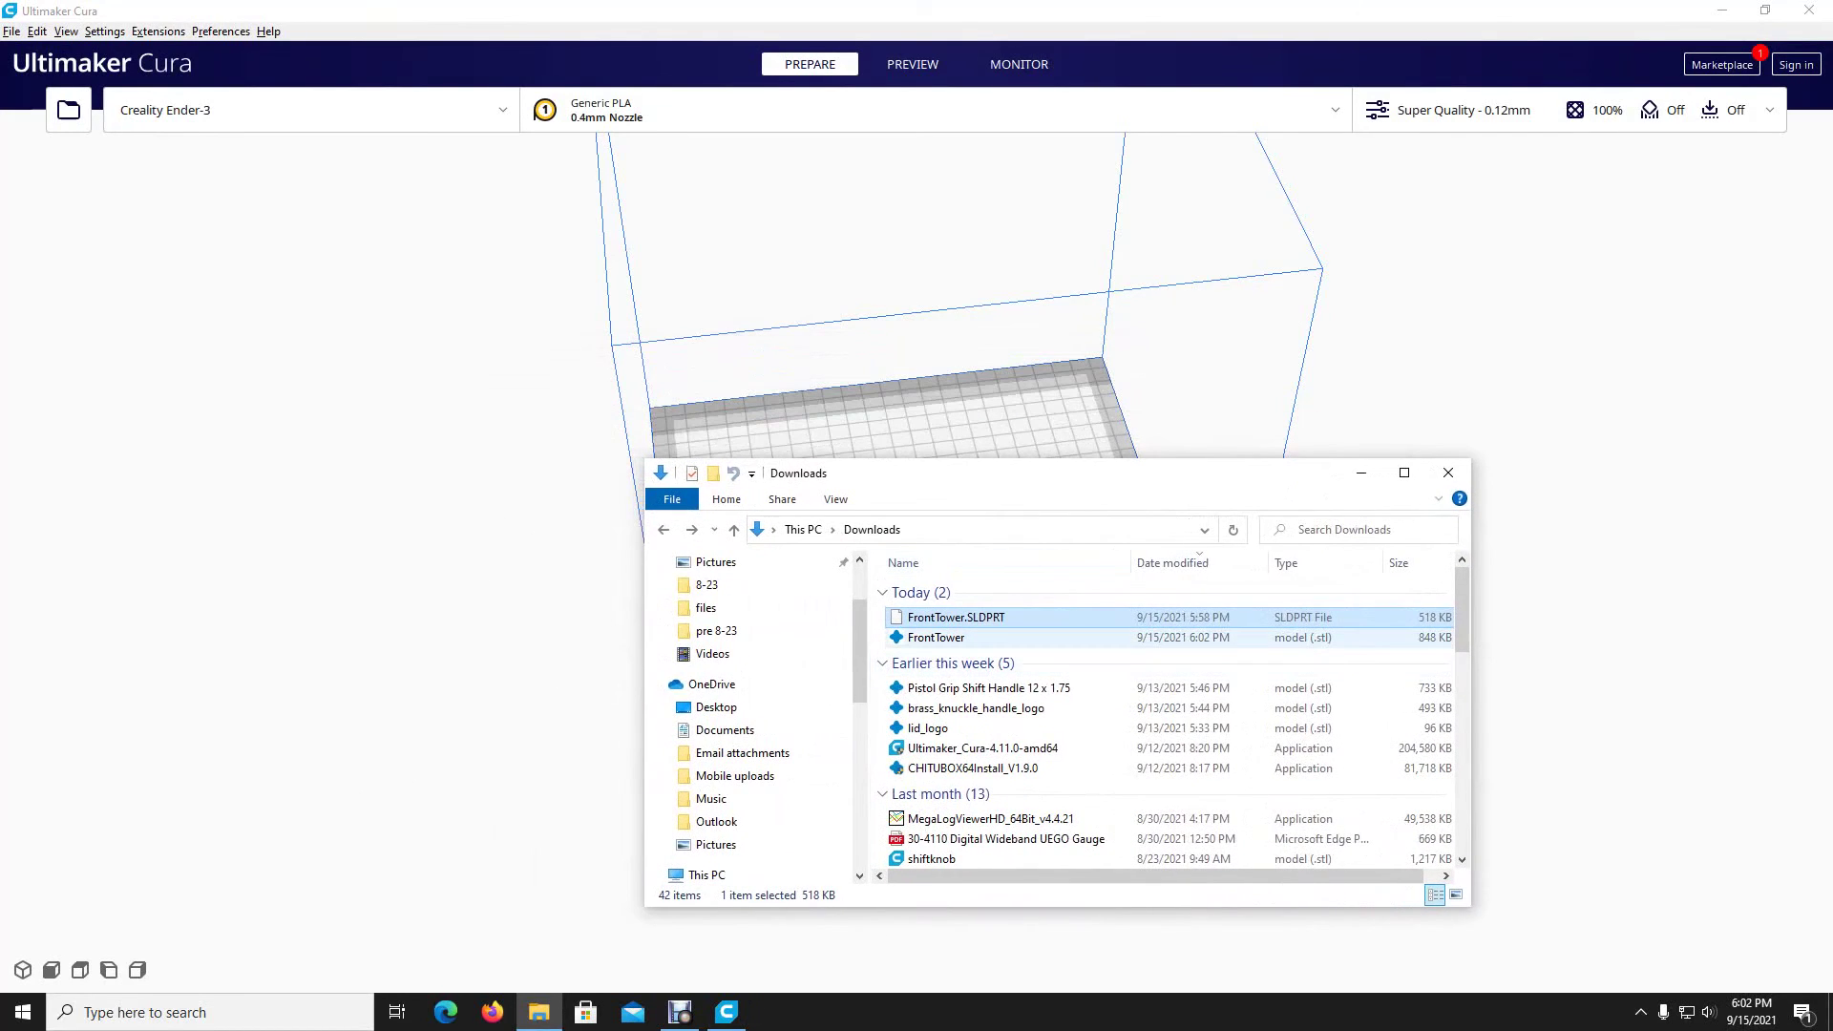
left_click(936, 637)
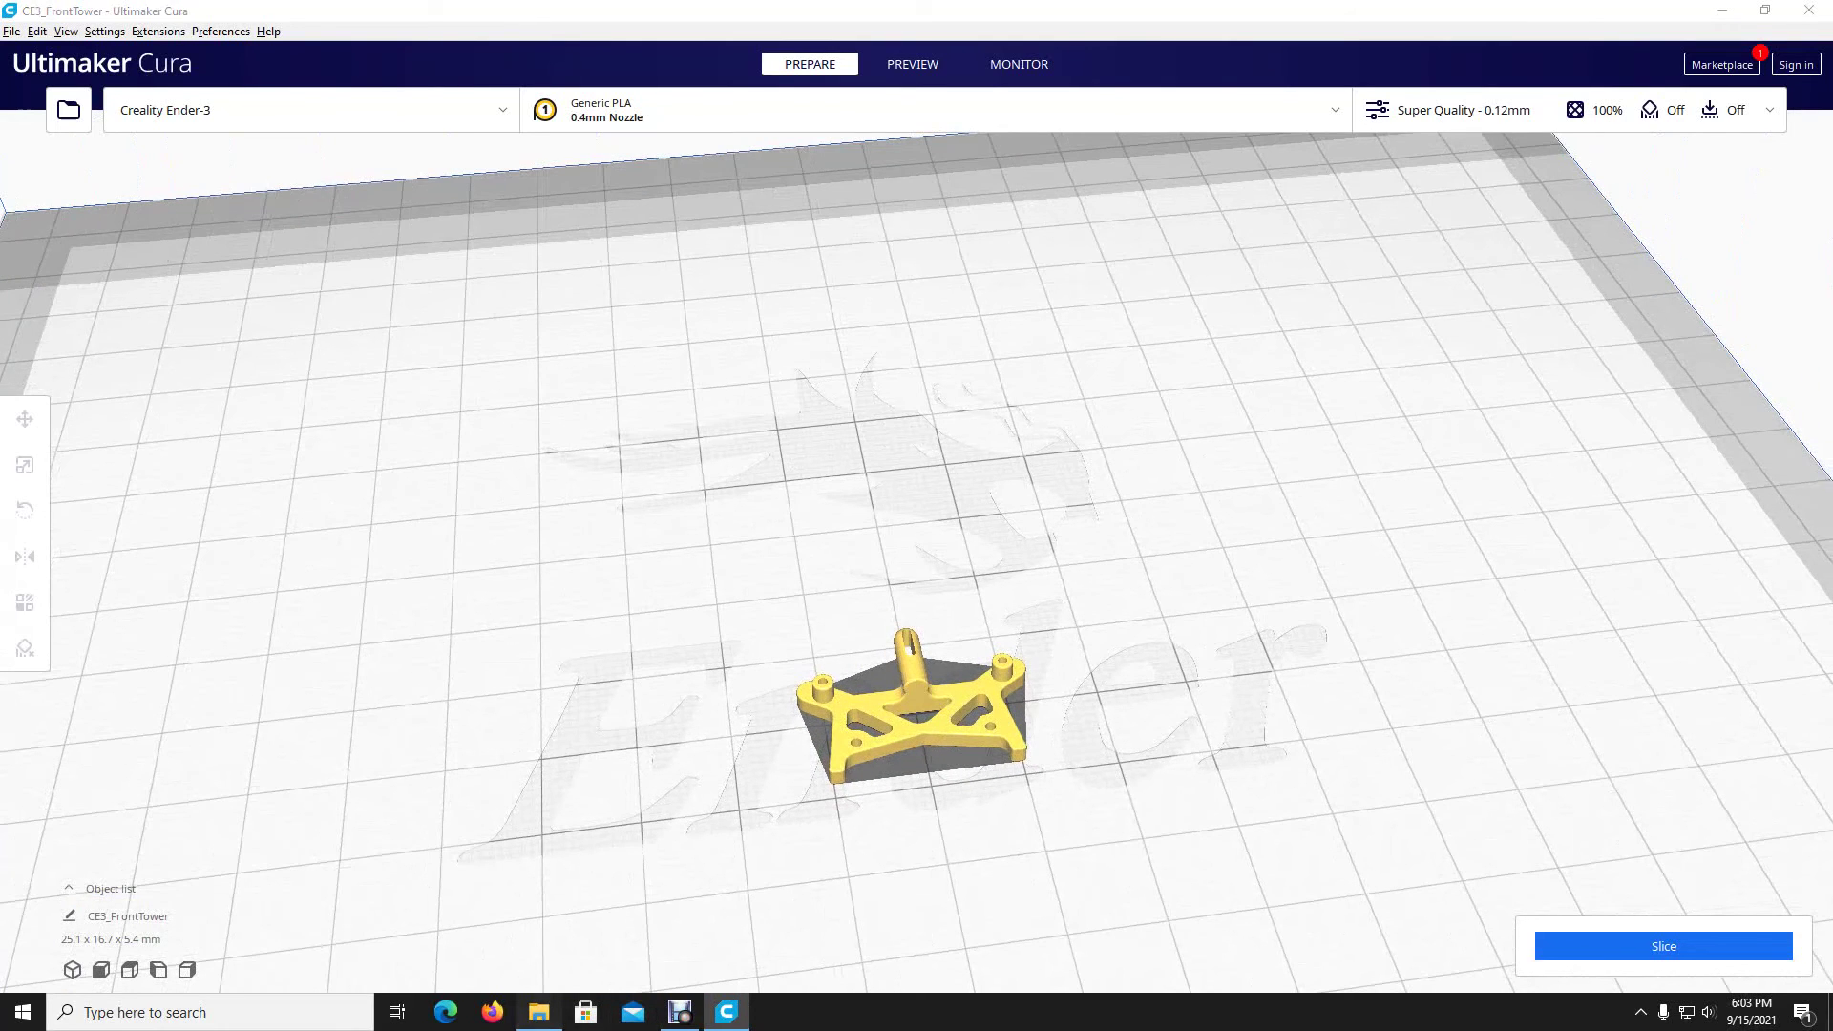
left_click(540, 1012)
left_click_drag(955, 616, 940, 374)
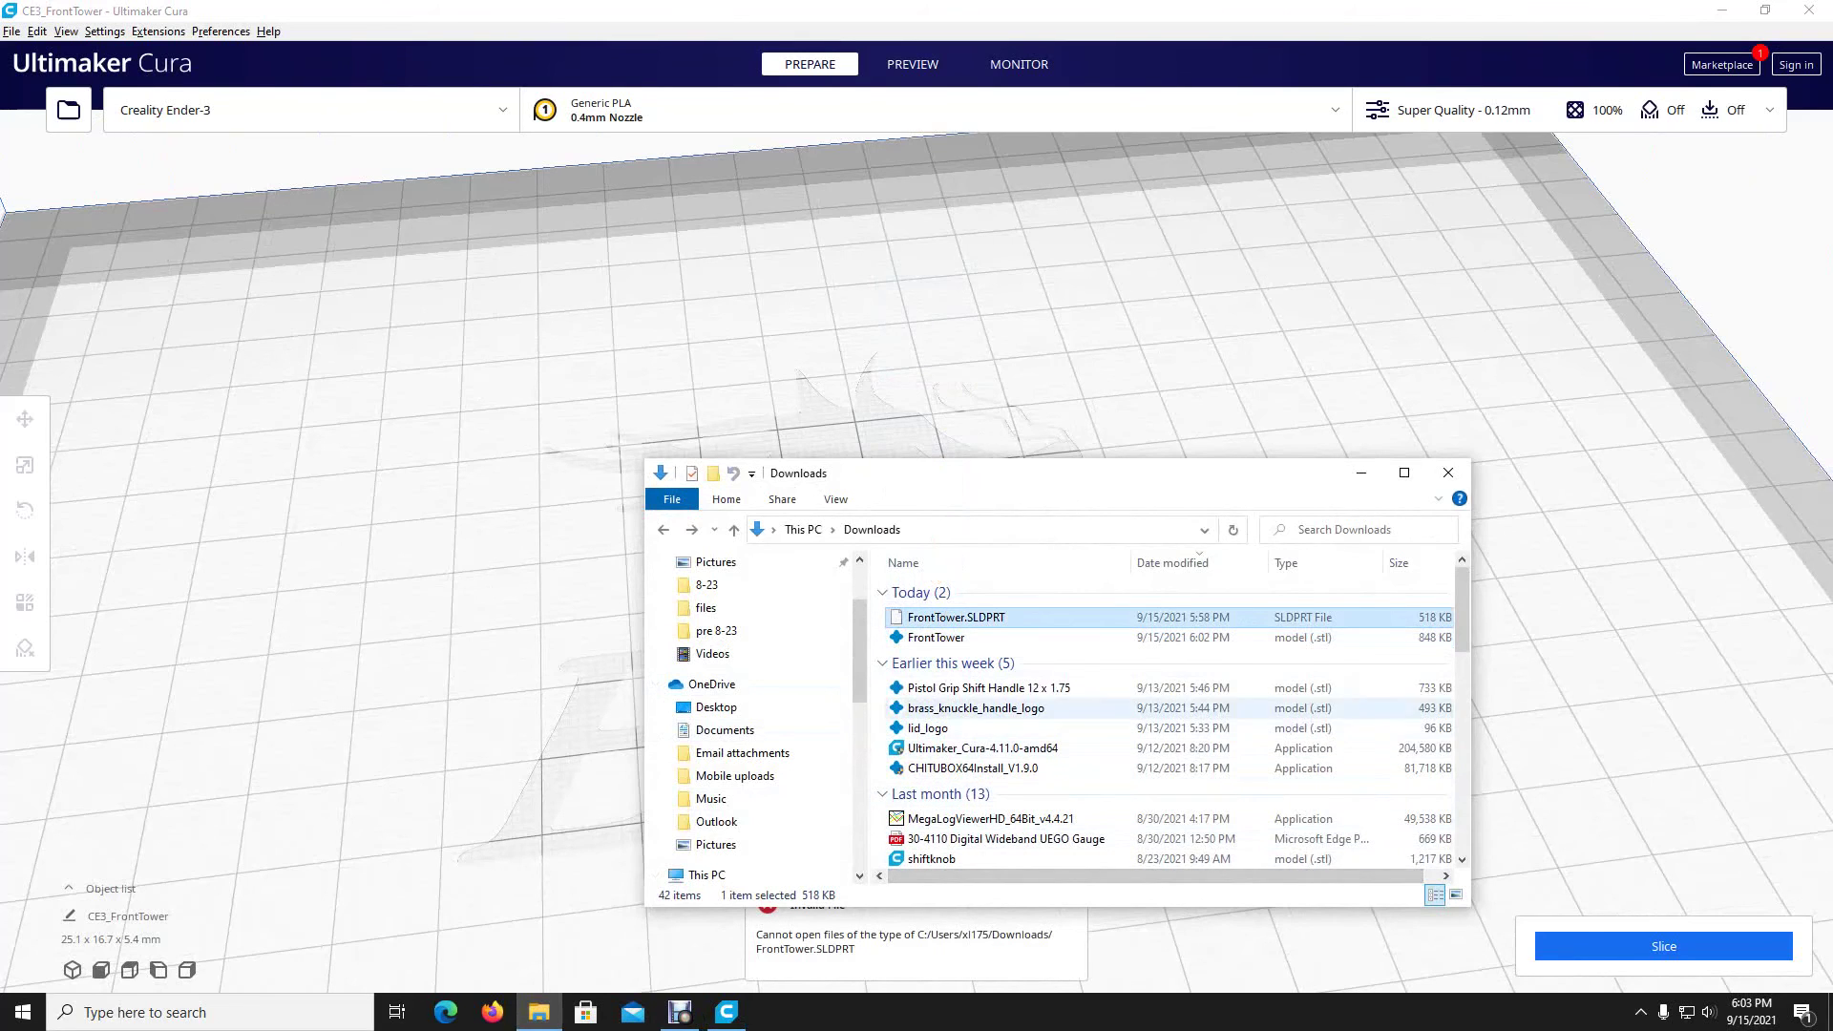
left_click(1448, 472)
scroll(916, 573, "down", 5)
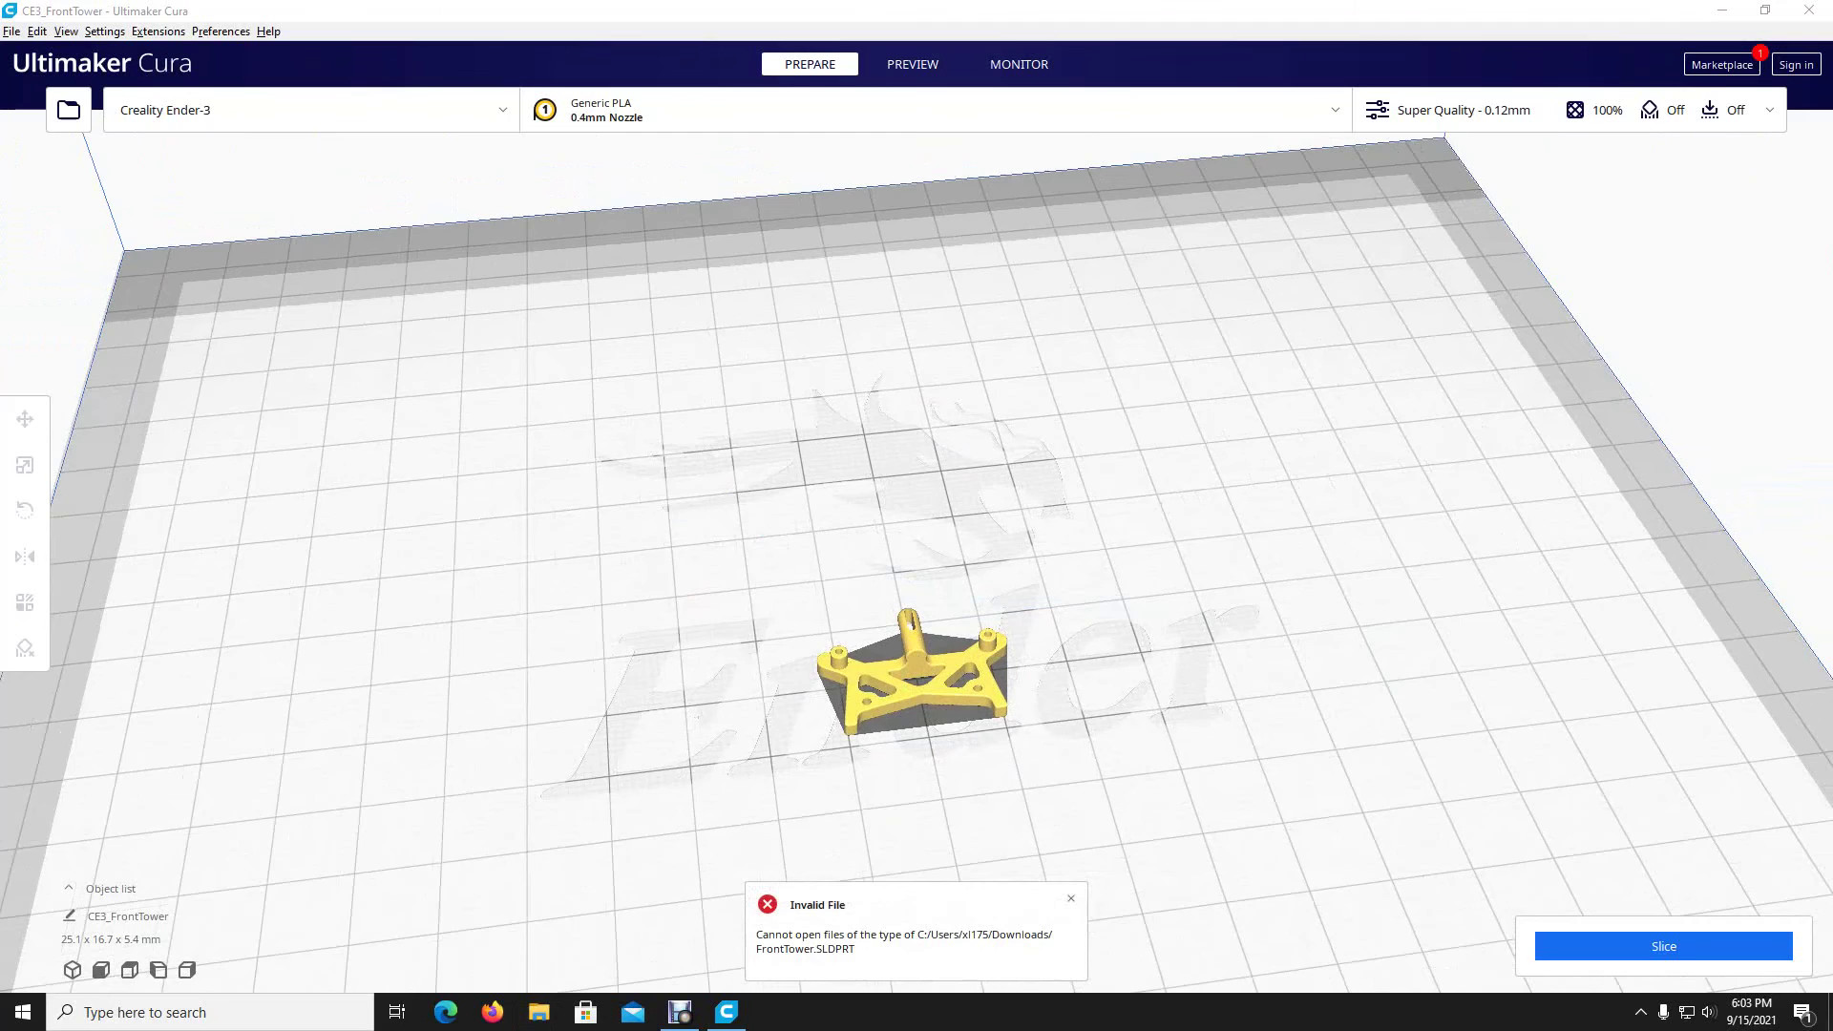